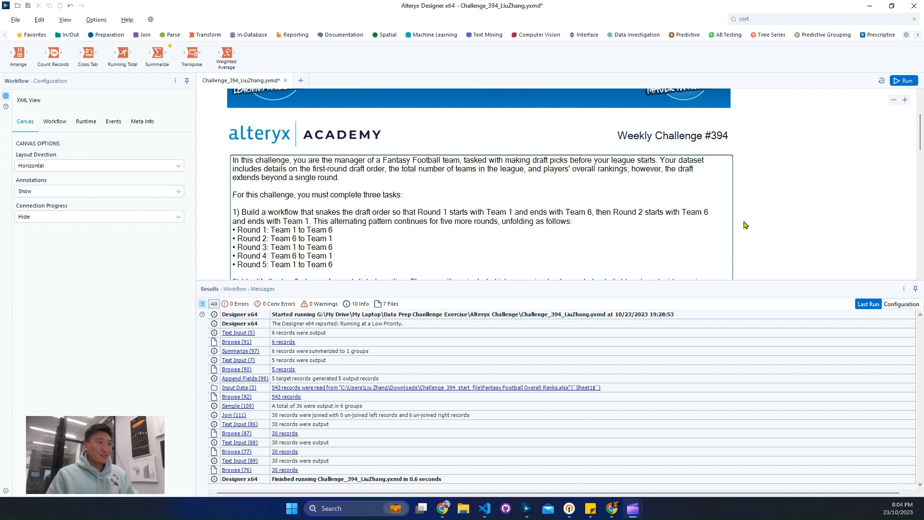
# Read the challenge brief and inspect the data of the draft rounds, 1st round draft order and overall ranks inputs.
pyautogui.scroll(-1, 745, 225)
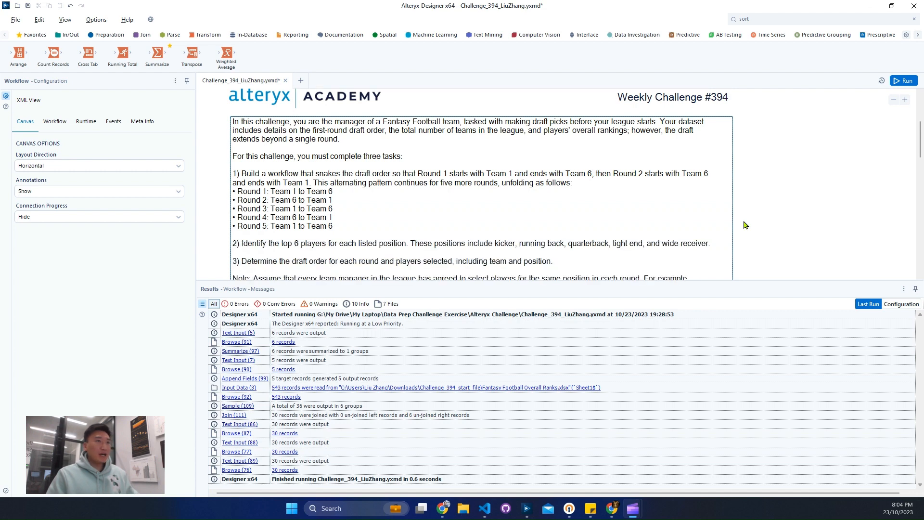
pyautogui.scroll(-2, 745, 224)
pyautogui.scroll(-1, 355, 250)
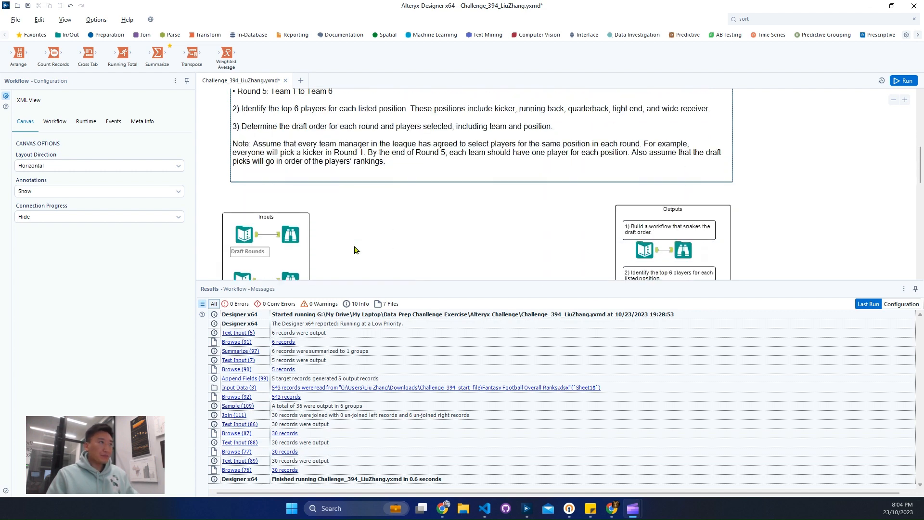
pyautogui.click(292, 240)
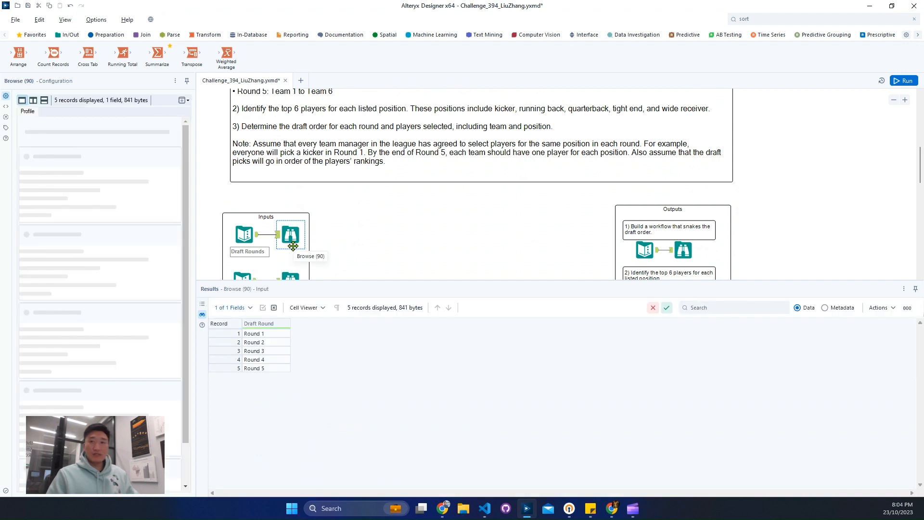
pyautogui.scroll(-2, 293, 246)
pyautogui.click(292, 204)
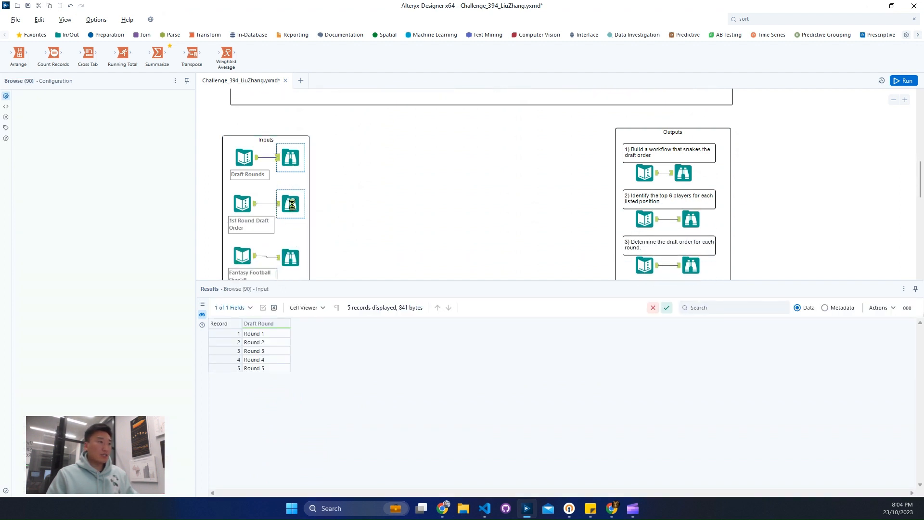
pyautogui.click(285, 266)
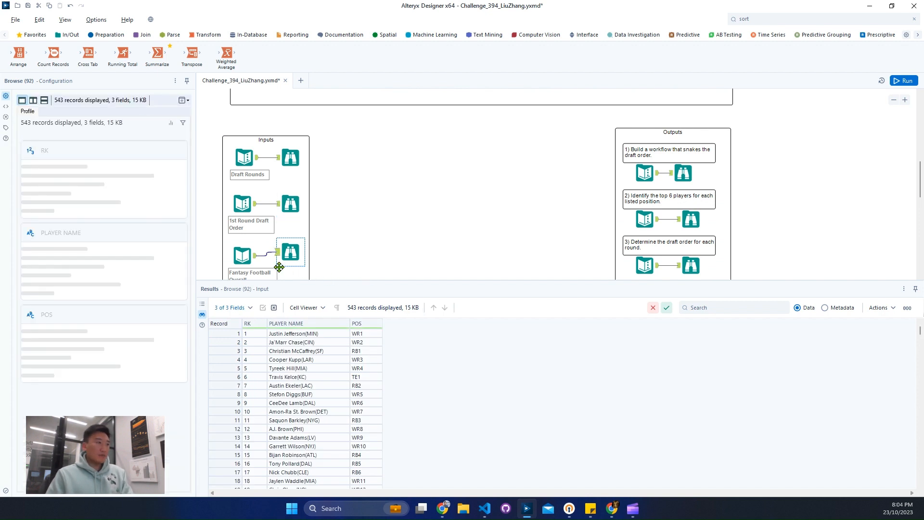
# Align the Fantasy Football ranks input and its Browse tool horizontally.
pyautogui.click(235, 254)
pyautogui.moveTo(294, 260); pyautogui.dragTo(298, 267)
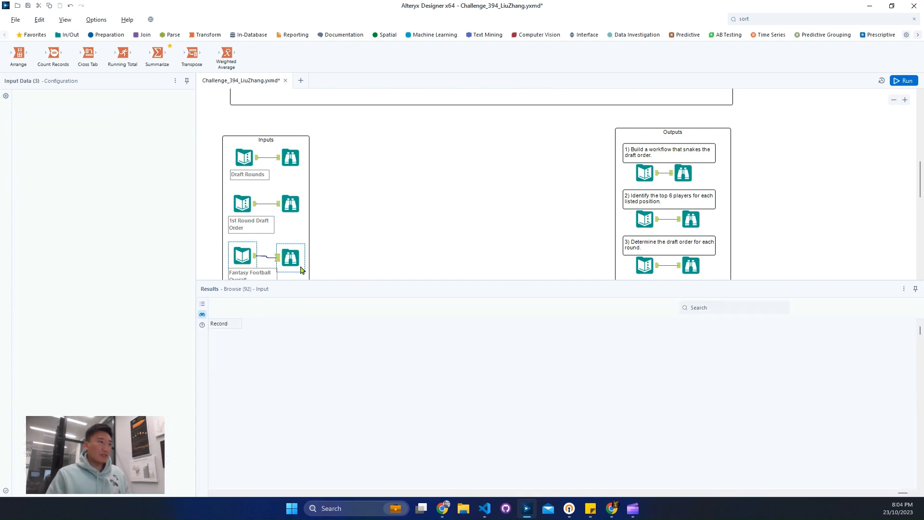
pyautogui.rightClick(286, 257)
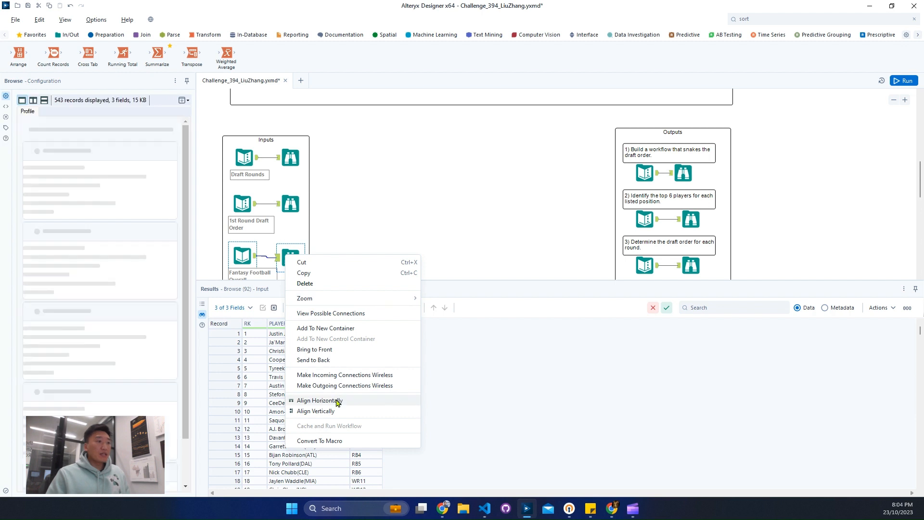
pyautogui.click(337, 400)
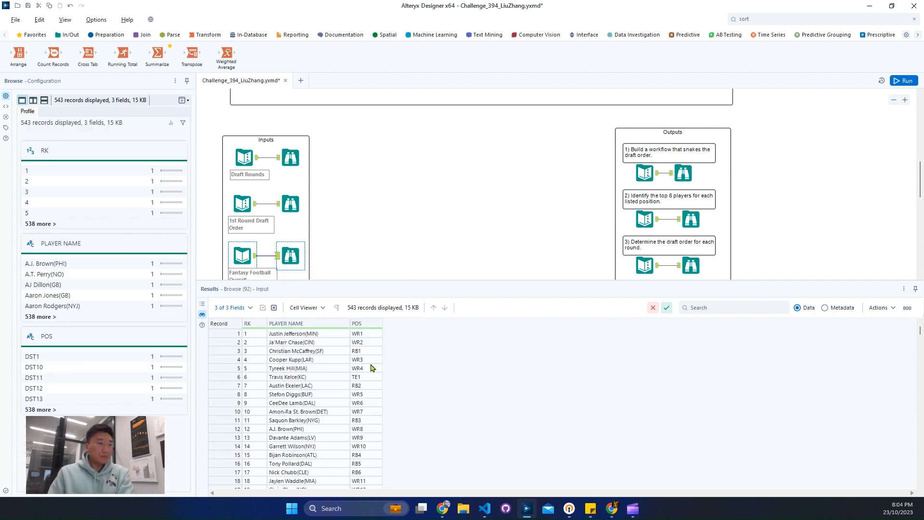
# Examine the PLAYER NAME and POS columns of the ranks data and reread the three challenge tasks.
pyautogui.moveTo(308, 333); pyautogui.dragTo(322, 369)
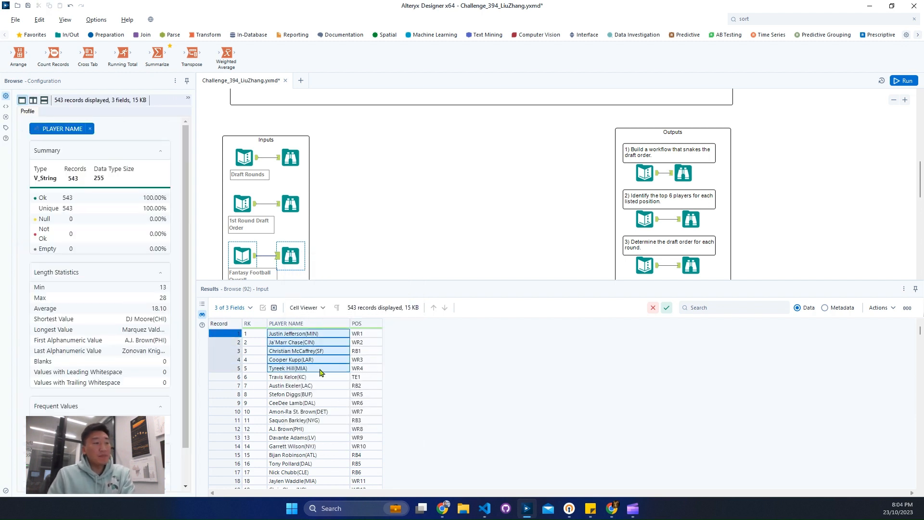
pyautogui.moveTo(357, 342); pyautogui.dragTo(359, 360)
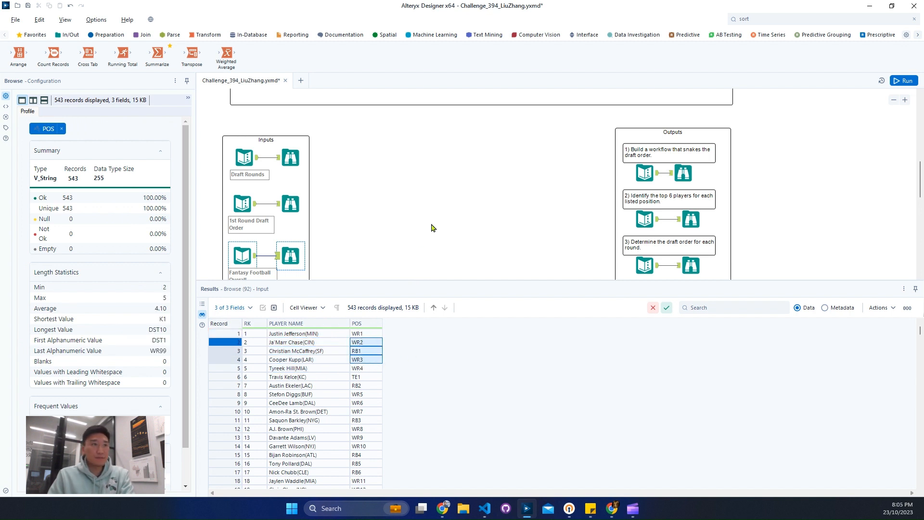
pyautogui.scroll(5, 431, 227)
pyautogui.scroll(3, 558, 227)
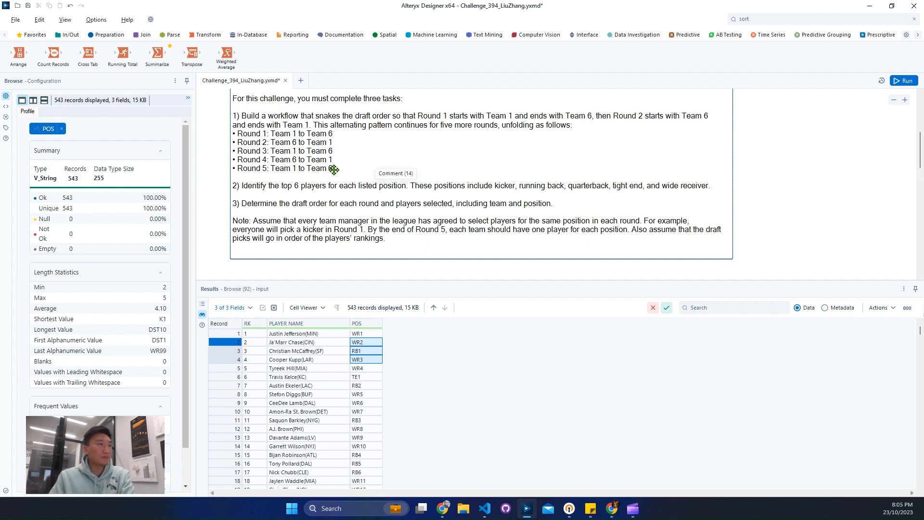
# Inspect the expected output for task 1, focusing on the Round 1 team order.
pyautogui.scroll(-2, 406, 221)
pyautogui.click(684, 250)
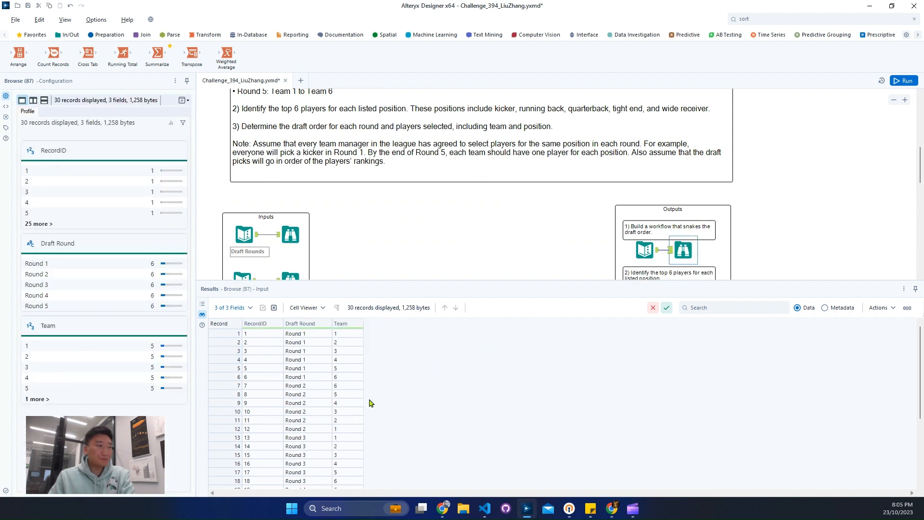
pyautogui.moveTo(230, 377); pyautogui.dragTo(251, 317)
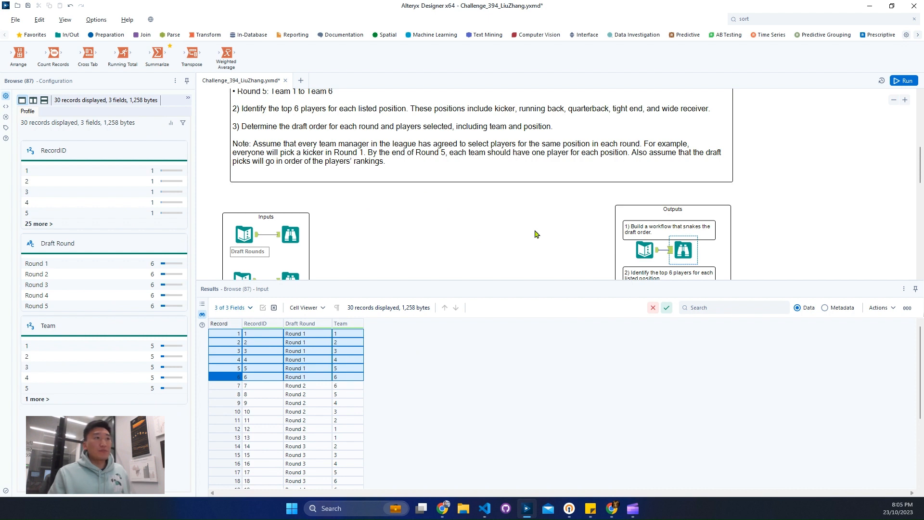
# Inspect the expected output for task 2, checking its RecordID, RK and POS columns.
pyautogui.scroll(-2, 617, 192)
pyautogui.click(690, 219)
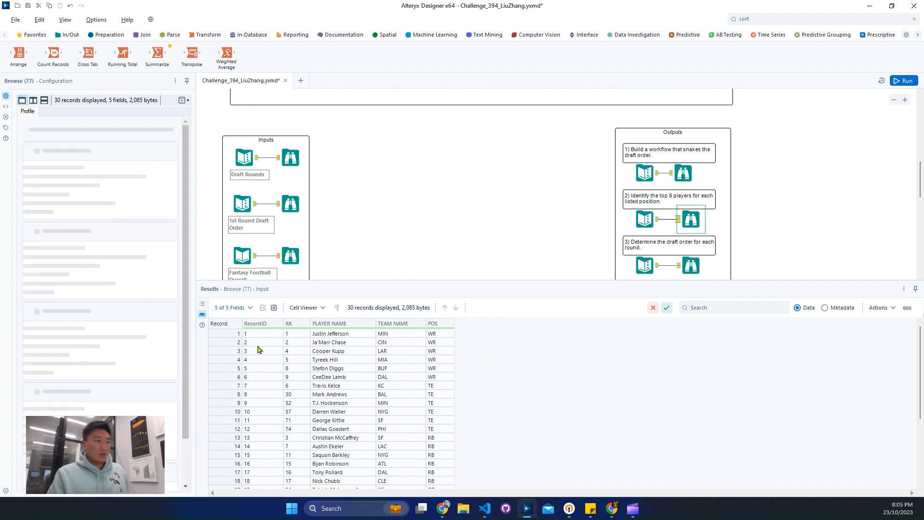
pyautogui.moveTo(263, 344); pyautogui.dragTo(261, 385)
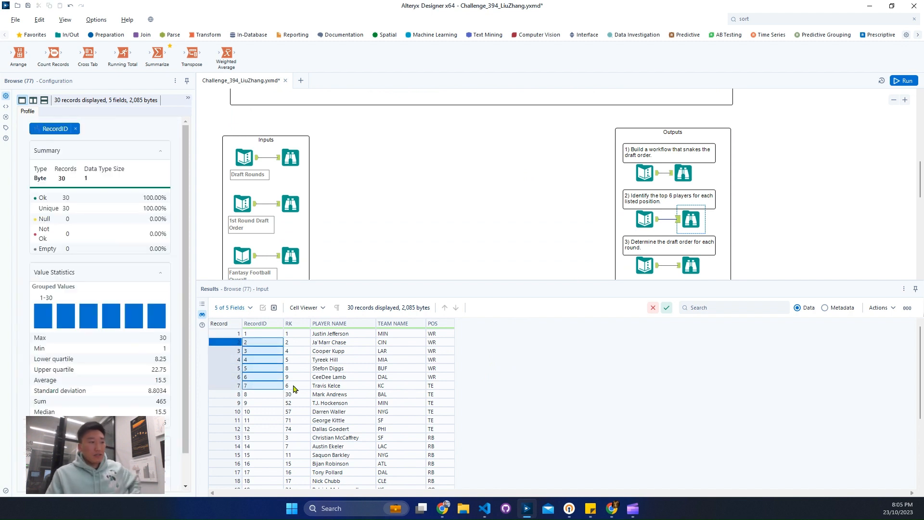
pyautogui.moveTo(297, 334); pyautogui.dragTo(300, 369)
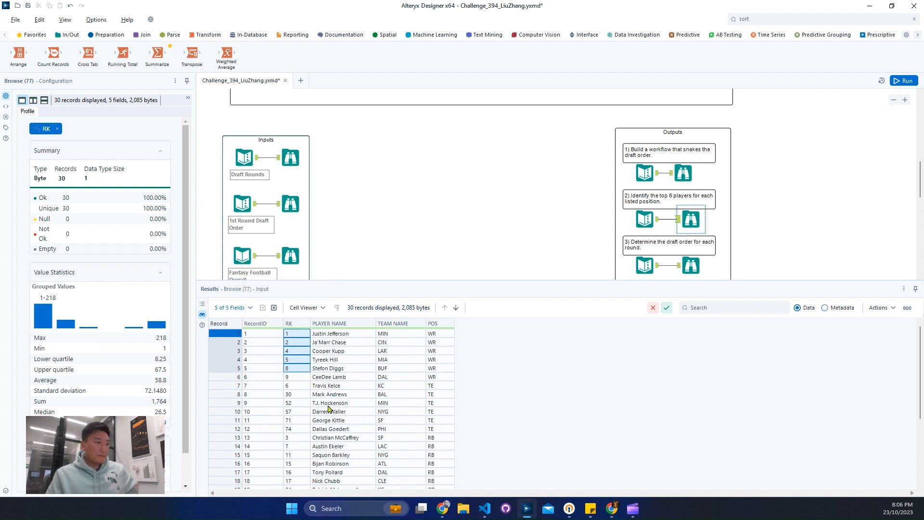
pyautogui.scroll(-3, 439, 436)
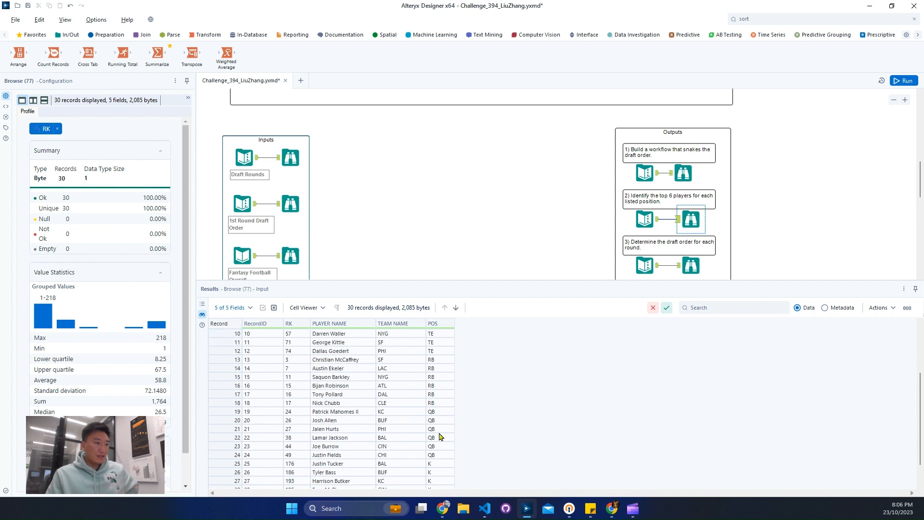
# Inspect the expected output for task 3, comparing the Round 1 and Round 2 picks with the brief's note.
pyautogui.scroll(-1, 534, 222)
pyautogui.click(694, 199)
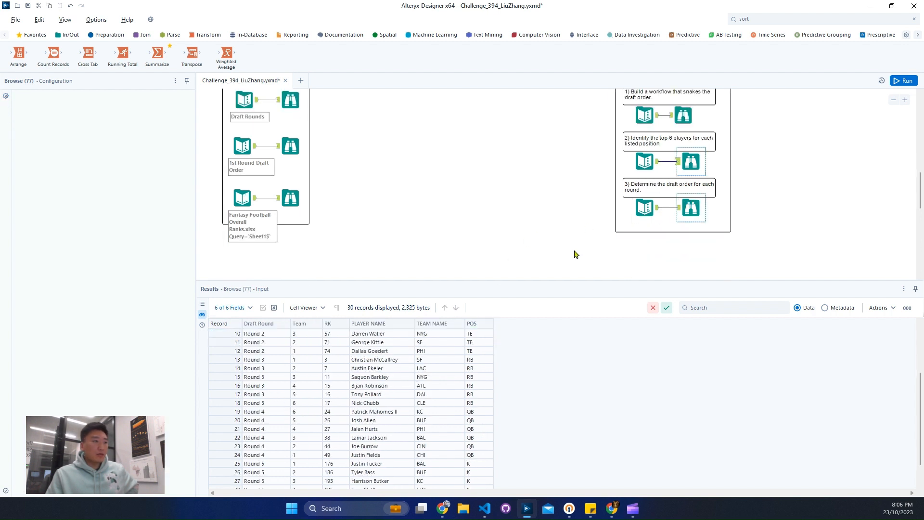
pyautogui.scroll(1, 503, 221)
pyautogui.scroll(1, 502, 221)
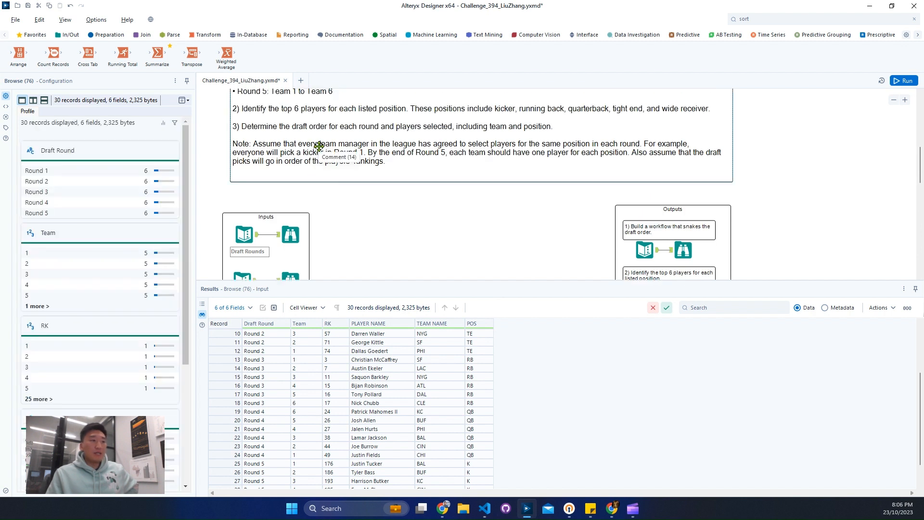
pyautogui.scroll(3, 422, 405)
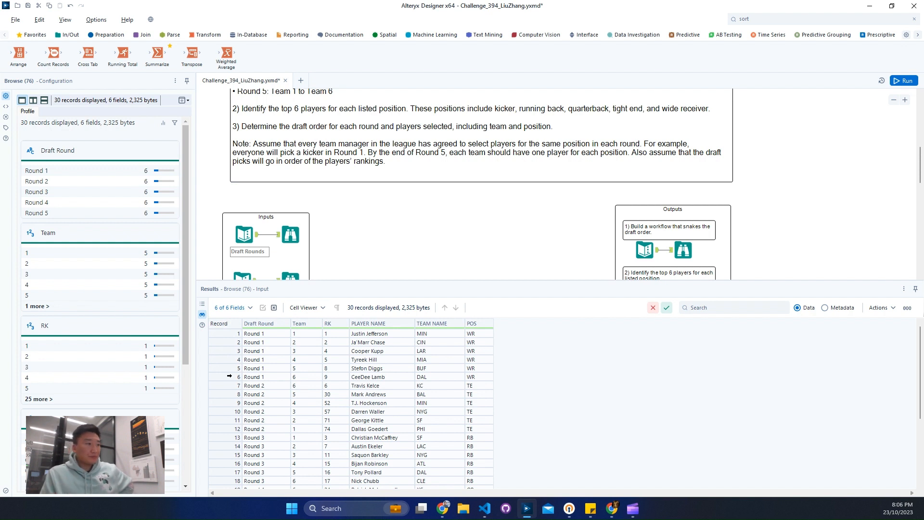
pyautogui.moveTo(230, 376); pyautogui.dragTo(233, 324)
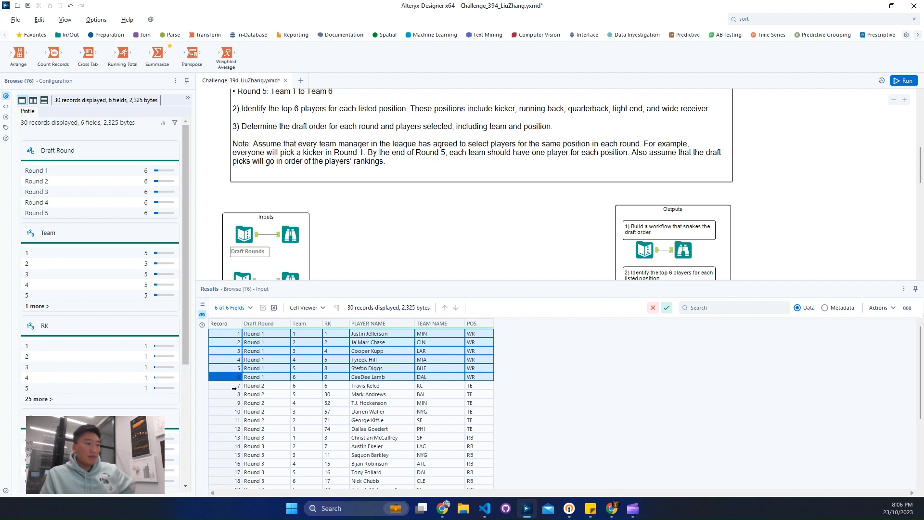
pyautogui.moveTo(235, 385); pyautogui.dragTo(227, 428)
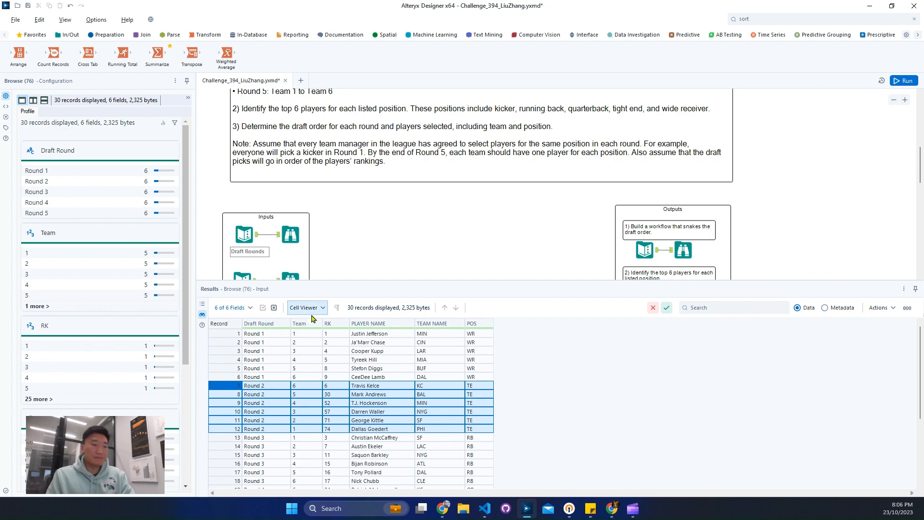
# Recheck the draft rounds and 1st round draft order inputs, including the metadata of the latter.
pyautogui.scroll(-2, 433, 256)
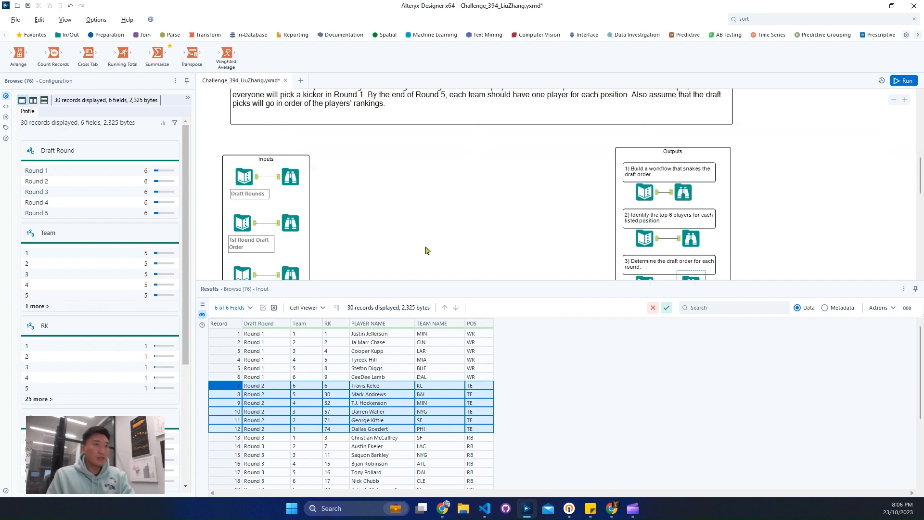
pyautogui.click(895, 100)
pyautogui.click(281, 187)
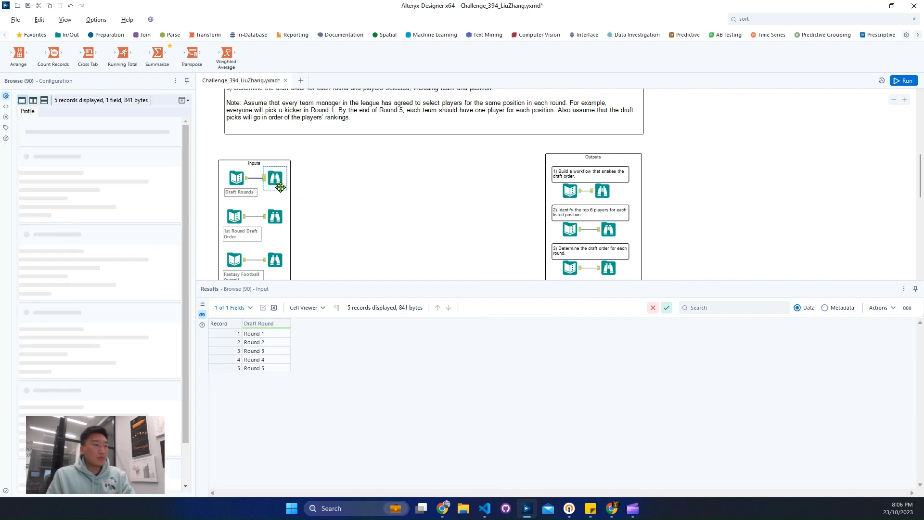
pyautogui.scroll(1, 334, 204)
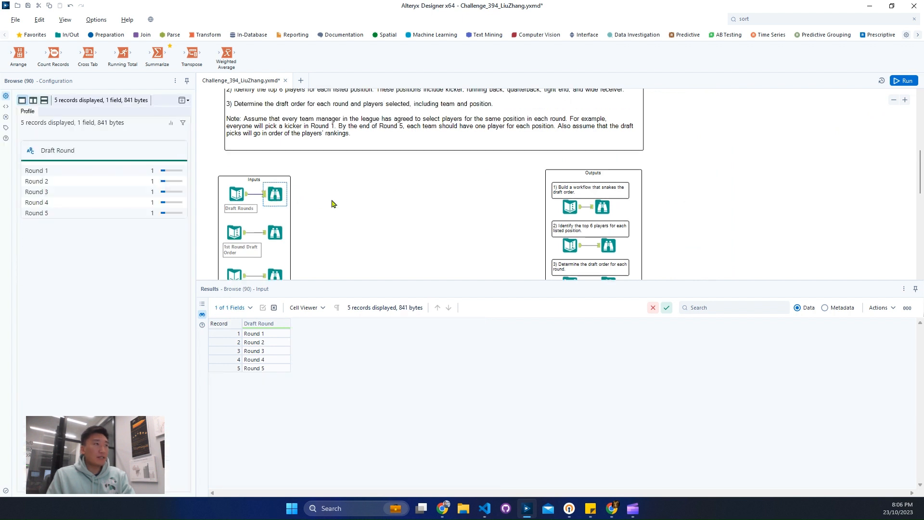
pyautogui.click(275, 232)
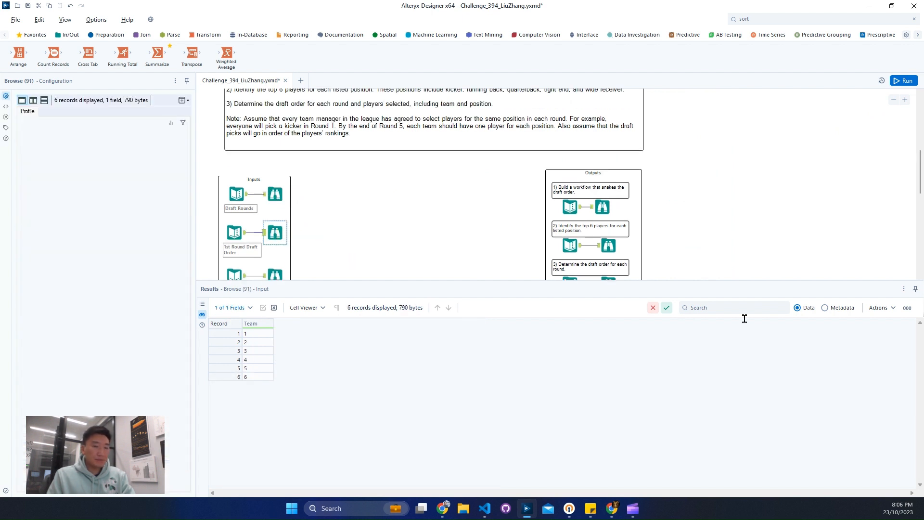
pyautogui.click(823, 309)
pyautogui.click(798, 308)
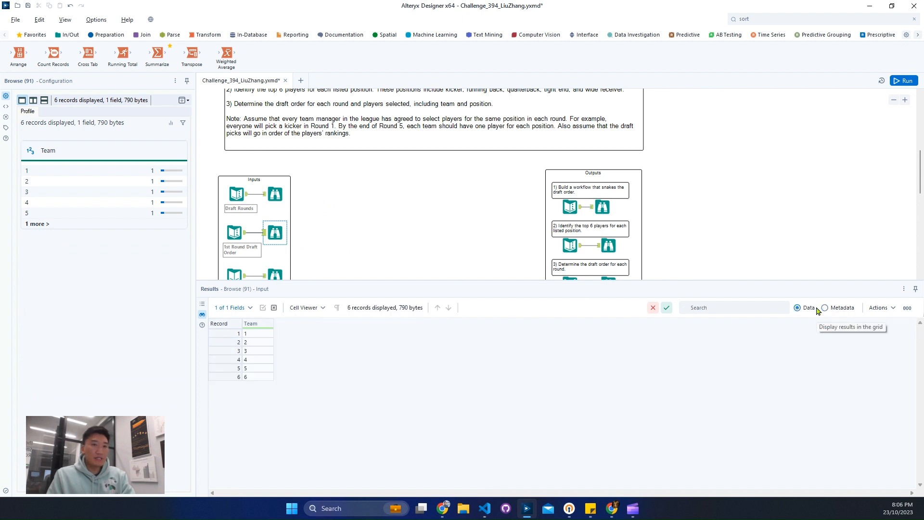
# Add a Formula tool beside the inputs and connect the 1st Round Draft Order input to it.
pyautogui.click(113, 36)
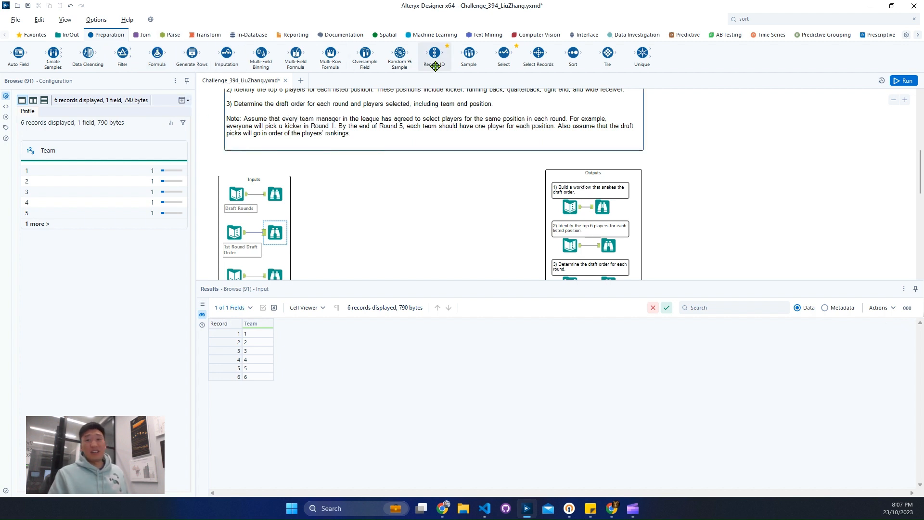
pyautogui.click(813, 22)
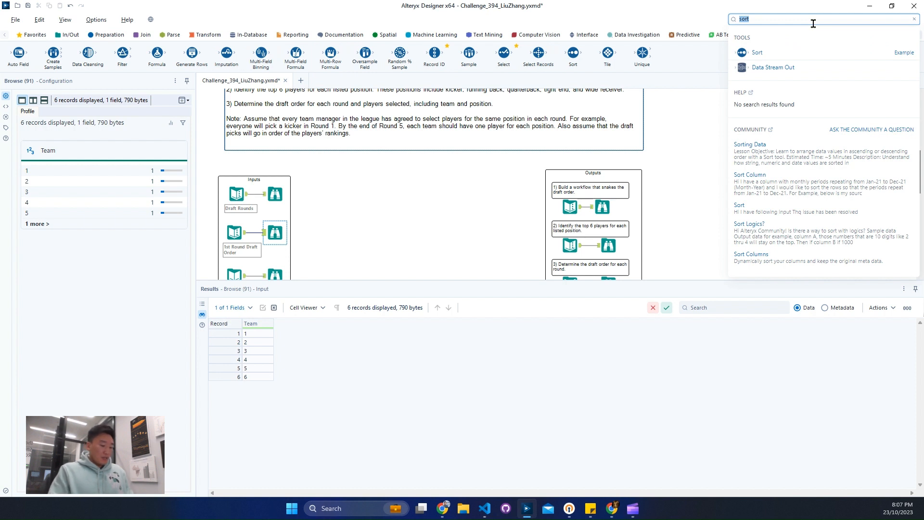
pyautogui.moveTo(792, 114); pyautogui.dragTo(320, 248)
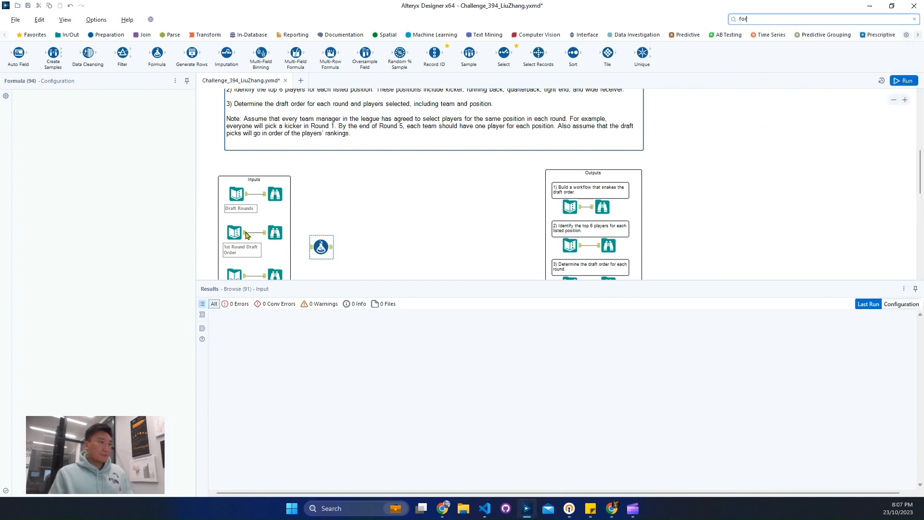
pyautogui.moveTo(246, 234); pyautogui.dragTo(311, 247)
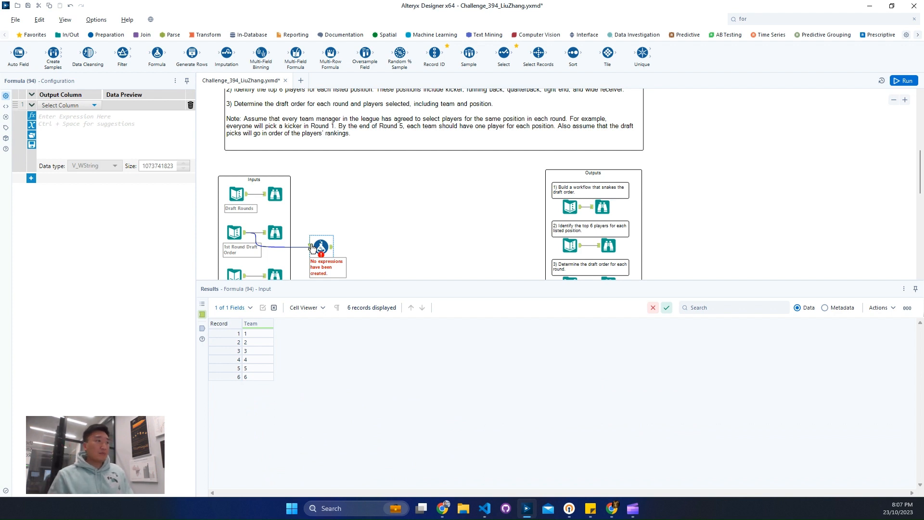
# Add a new output column named "Team id" in the Formula tool and open its expression for editing.
pyautogui.click(72, 105)
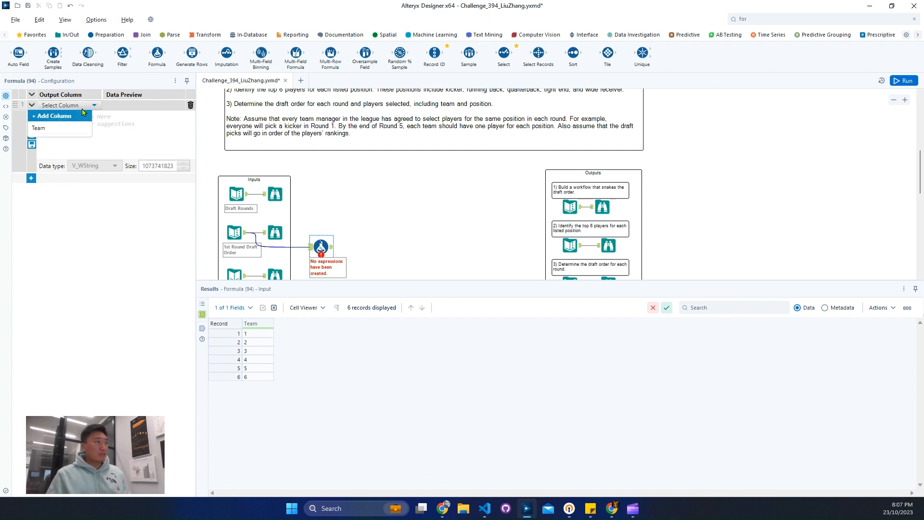
pyautogui.click(62, 128)
pyautogui.click(72, 105)
pyautogui.click(53, 116)
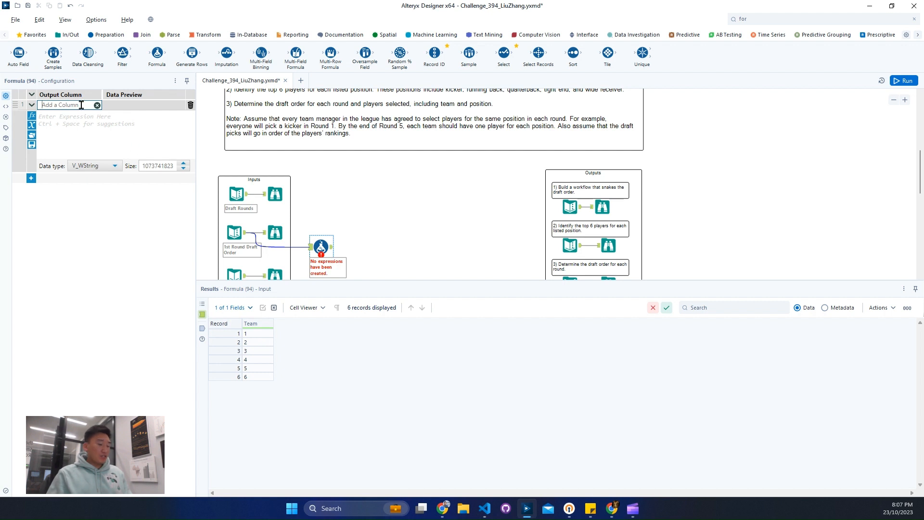
pyautogui.write('Team id')
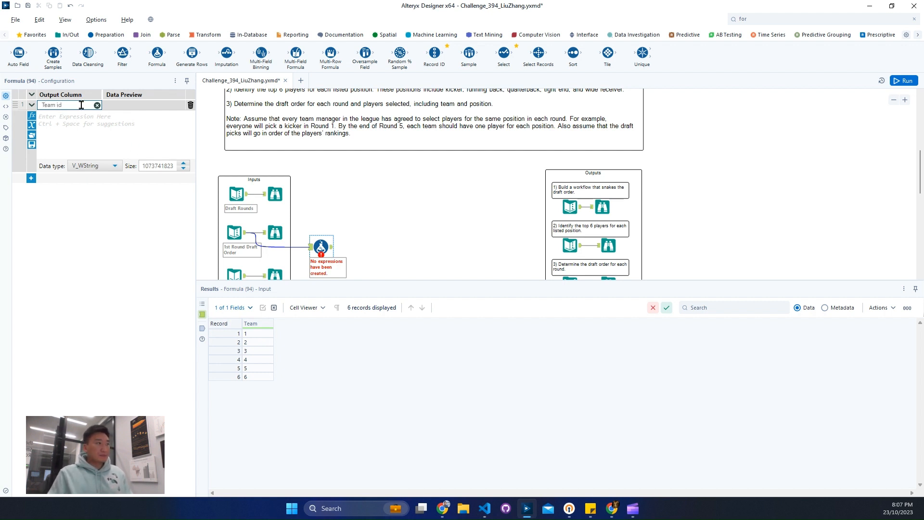
pyautogui.click(93, 147)
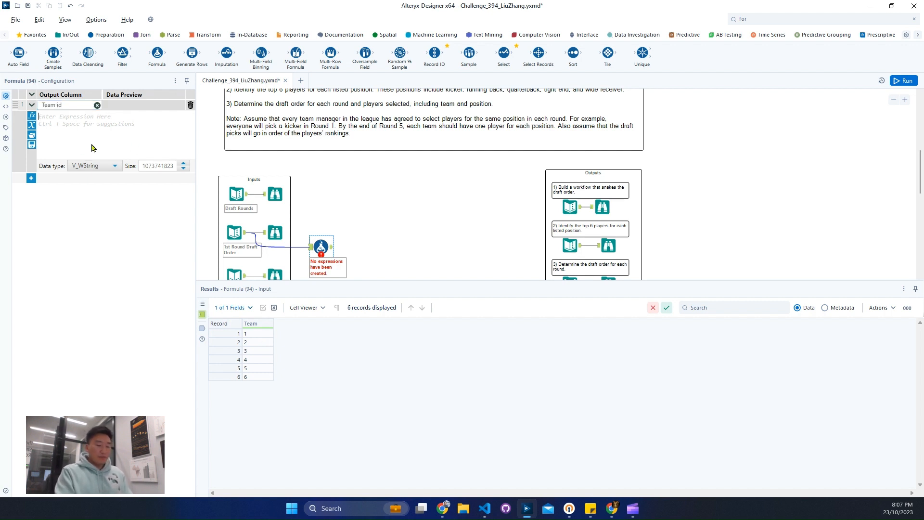
# Set the Team id expression to ToString([Team]) without a decimals argument.
pyautogui.write('ToString(x, numDec)')
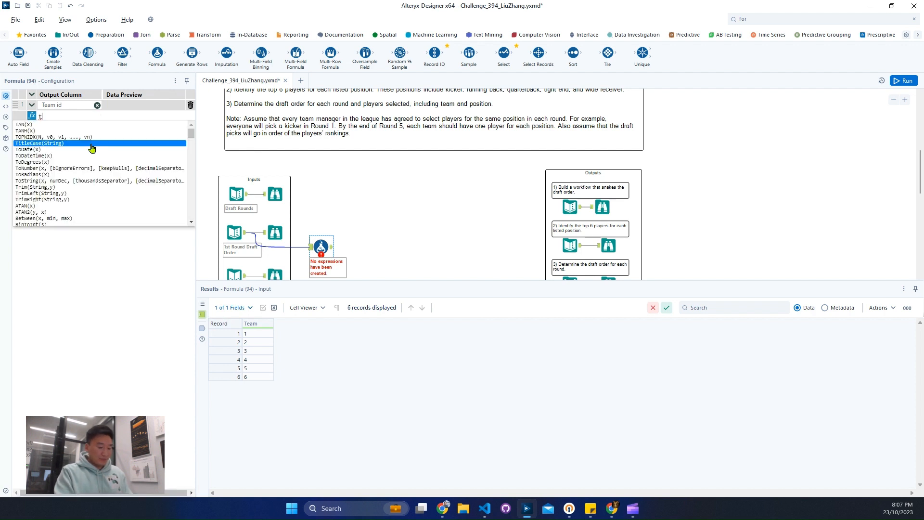
pyautogui.press('Return')
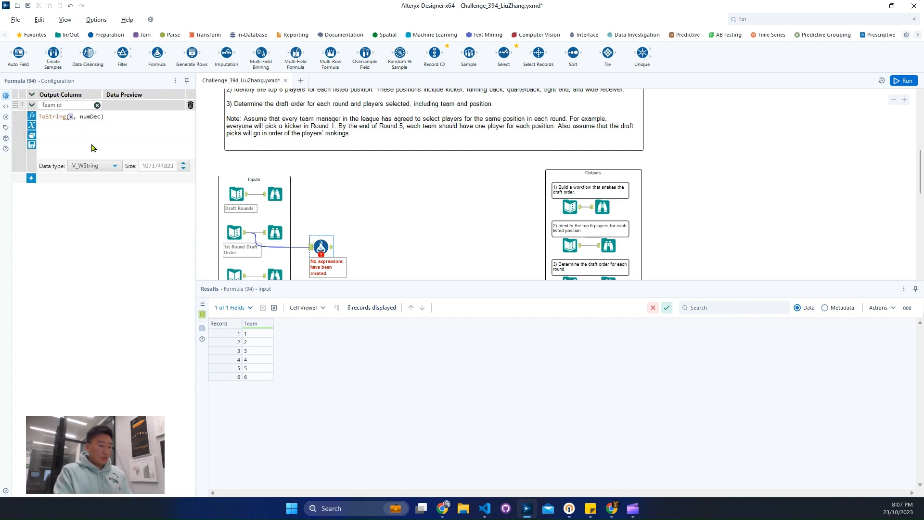
pyautogui.write('[Team]')
pyautogui.press('Return')
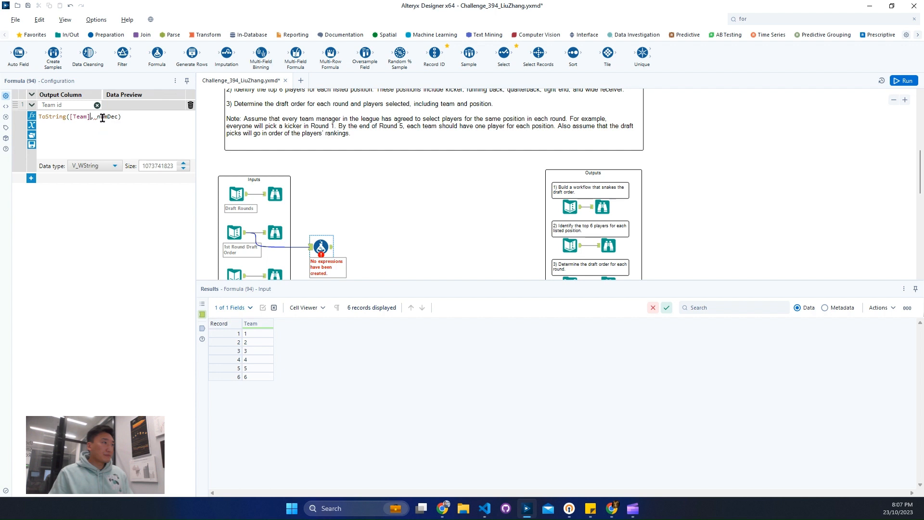
pyautogui.doubleClick(103, 117)
pyautogui.press('BackSpace')
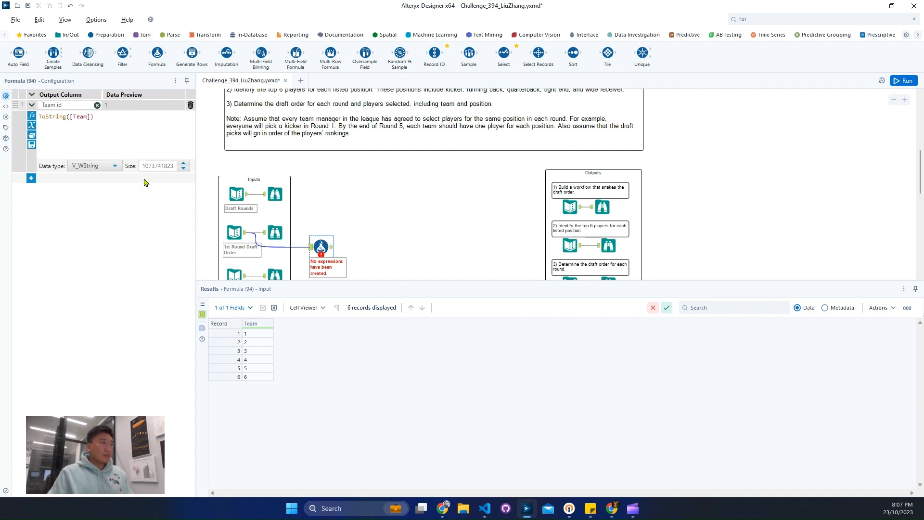
# Add a Summarize tool after the Formula tool and have it concatenate the Team id field.
pyautogui.scroll(-1, 356, 207)
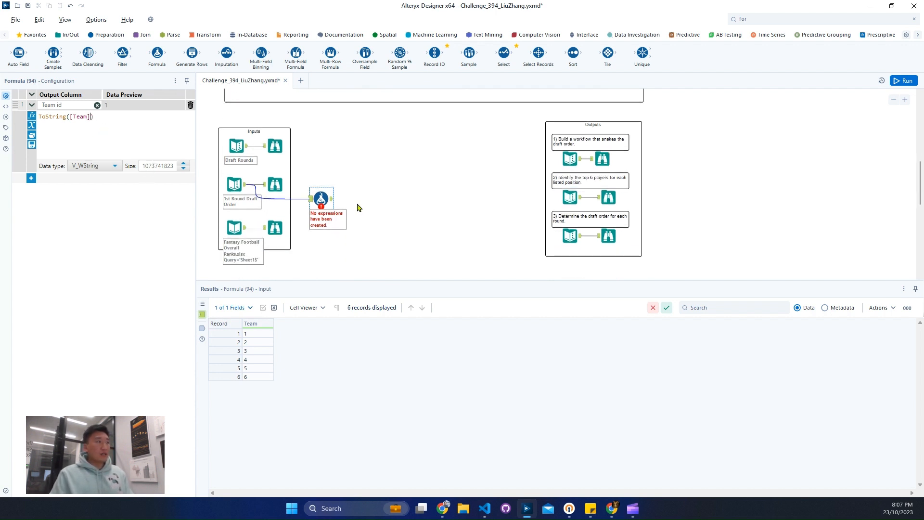
pyautogui.click(202, 35)
pyautogui.moveTo(157, 54); pyautogui.dragTo(371, 200)
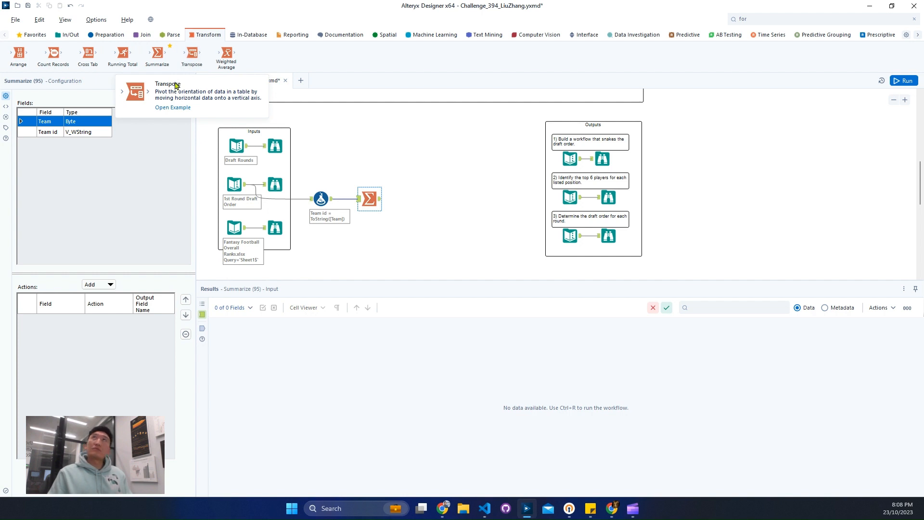
pyautogui.click(54, 133)
pyautogui.click(98, 285)
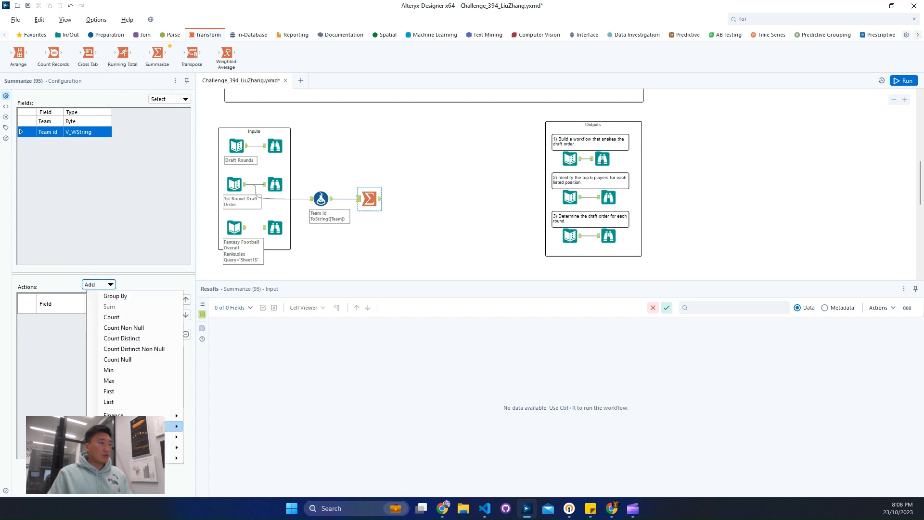
pyautogui.moveTo(151, 415)
pyautogui.moveTo(173, 436)
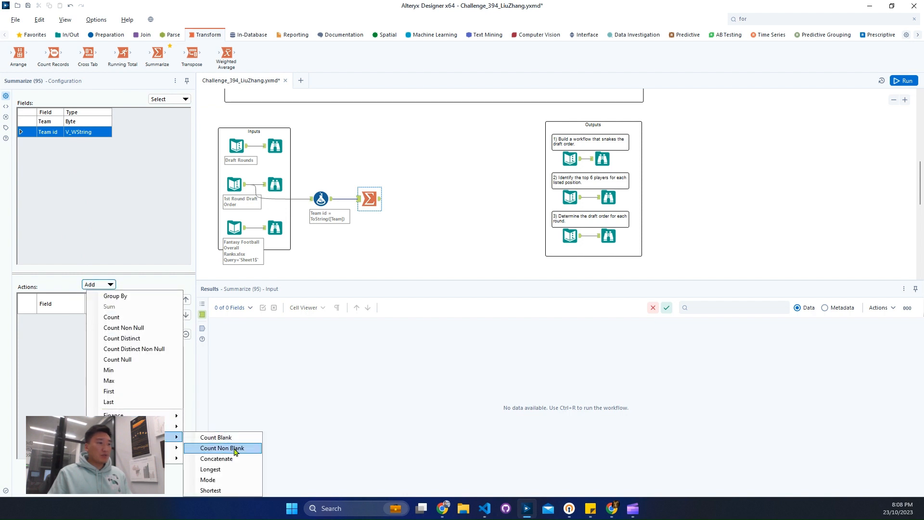
pyautogui.click(217, 458)
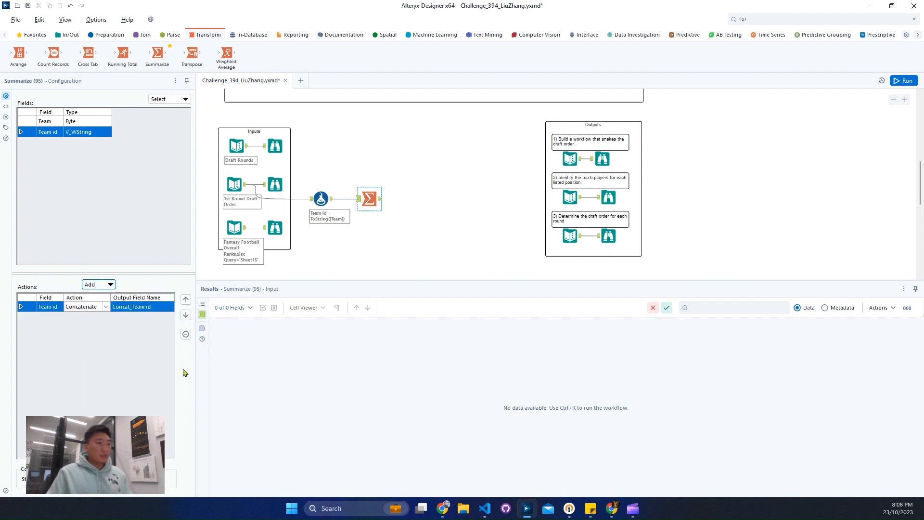
# Run the workflow and check the concatenated team IDs in the Summarize output.
pyautogui.hotkey('ctrl', 'r')
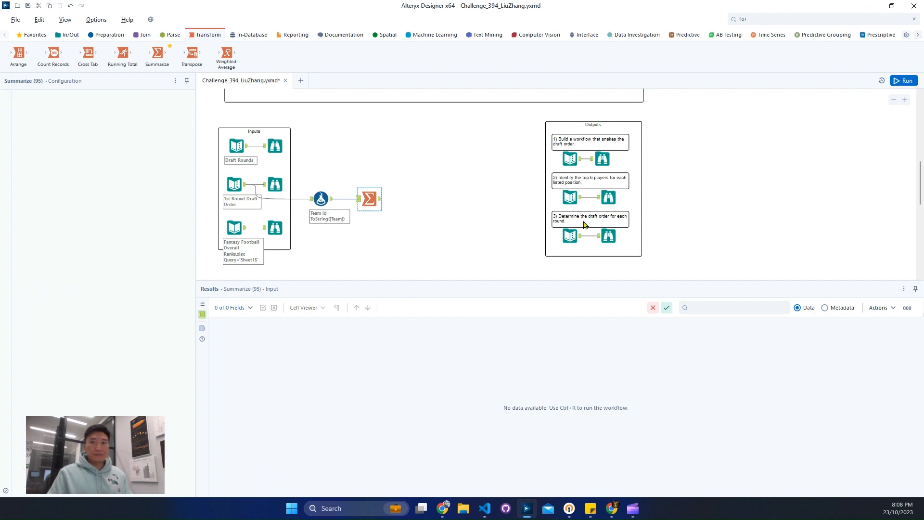
pyautogui.hotkey('ctrl', 'r')
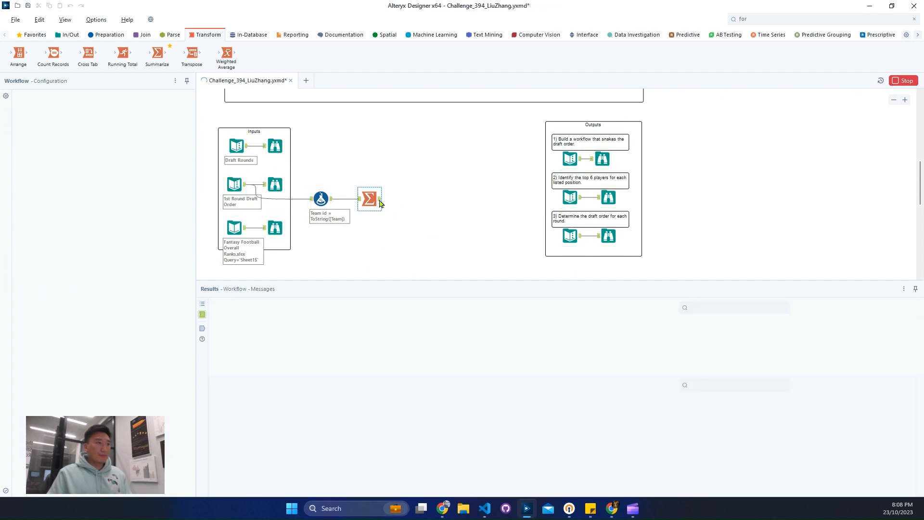
pyautogui.click(284, 334)
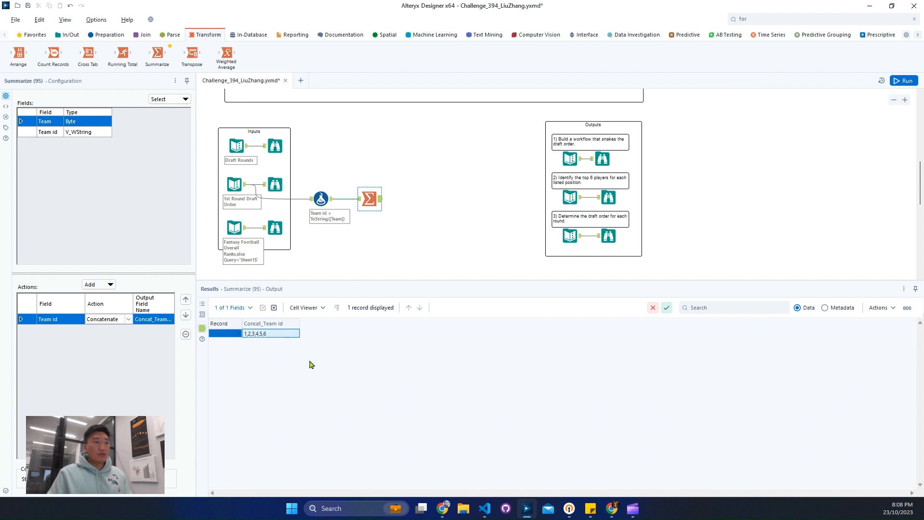
pyautogui.click(143, 35)
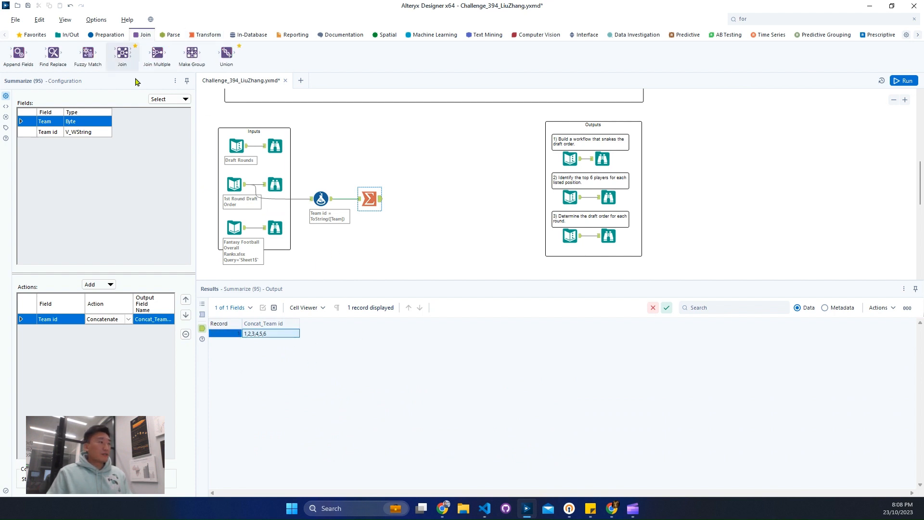
pyautogui.moveTo(137, 62); pyautogui.dragTo(404, 155)
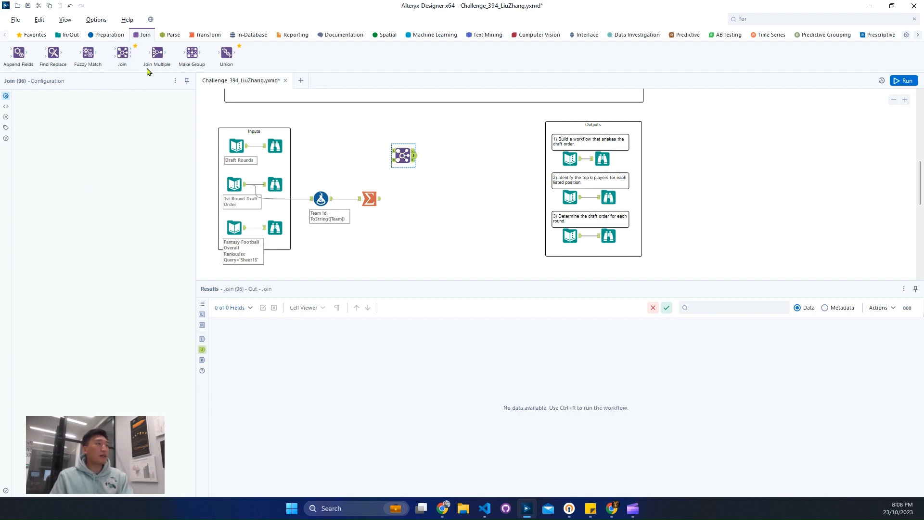
pyautogui.hotkey('ctrl', 'r')
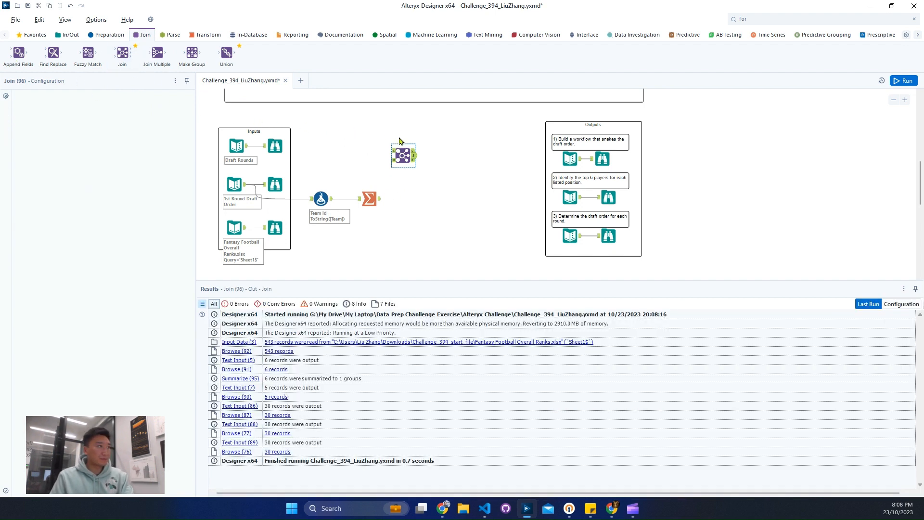
# Add an Append Fields tool with Draft Rounds as target and the Summarize output as source, and run the workflow.
pyautogui.moveTo(399, 141); pyautogui.dragTo(428, 157)
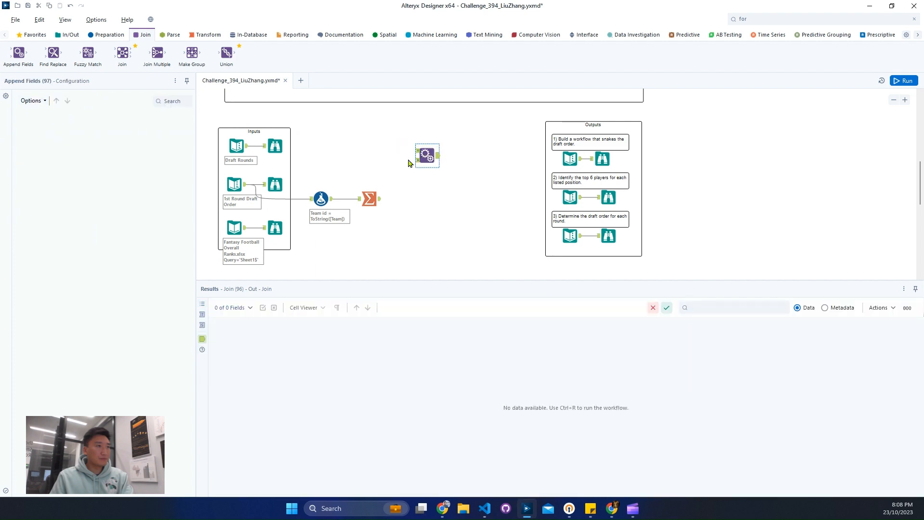
pyautogui.moveTo(247, 145); pyautogui.dragTo(428, 156)
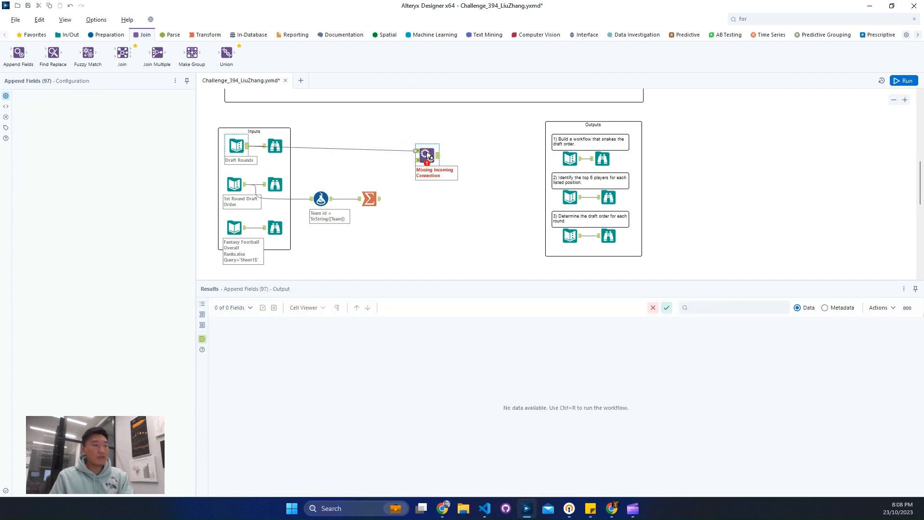
pyautogui.moveTo(380, 199); pyautogui.dragTo(399, 154)
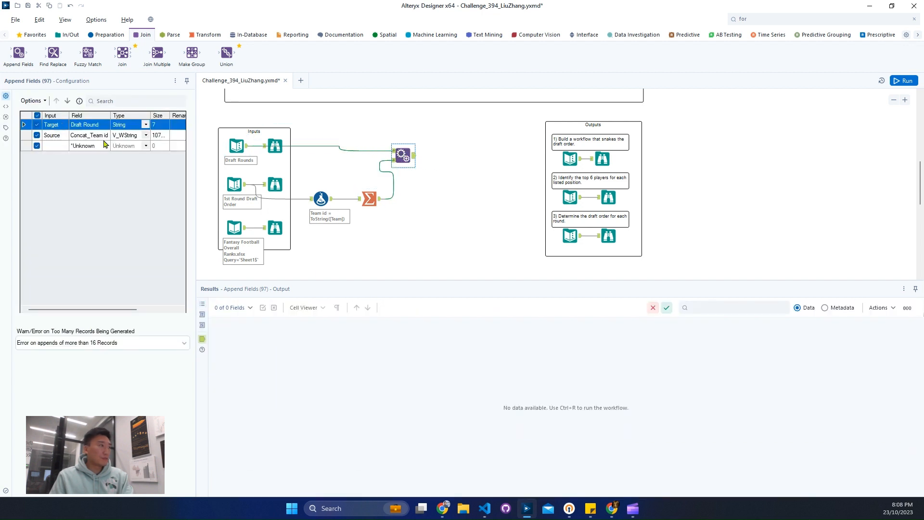
pyautogui.moveTo(403, 155); pyautogui.dragTo(402, 151)
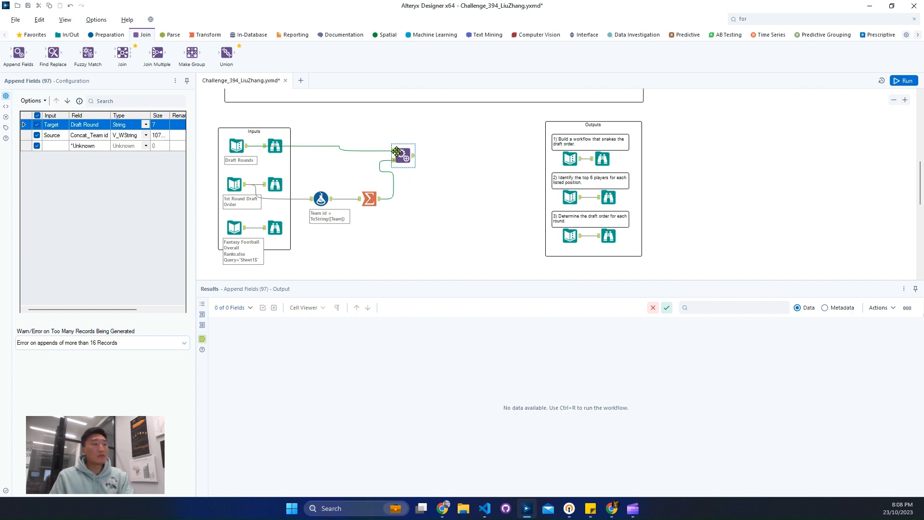
pyautogui.click(904, 81)
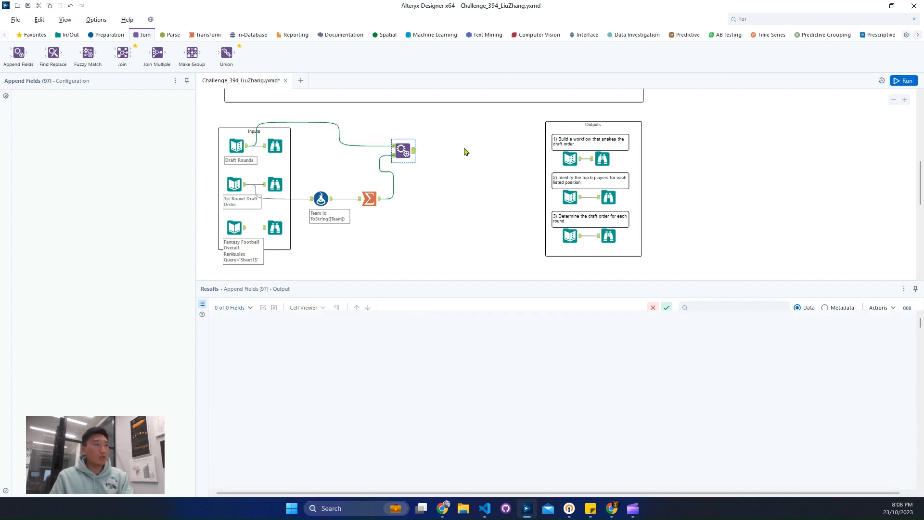
pyautogui.click(413, 154)
# Add a Formula tool after Append Fields and choose the existing Concat_Team id as its output column.
pyautogui.click(760, 19)
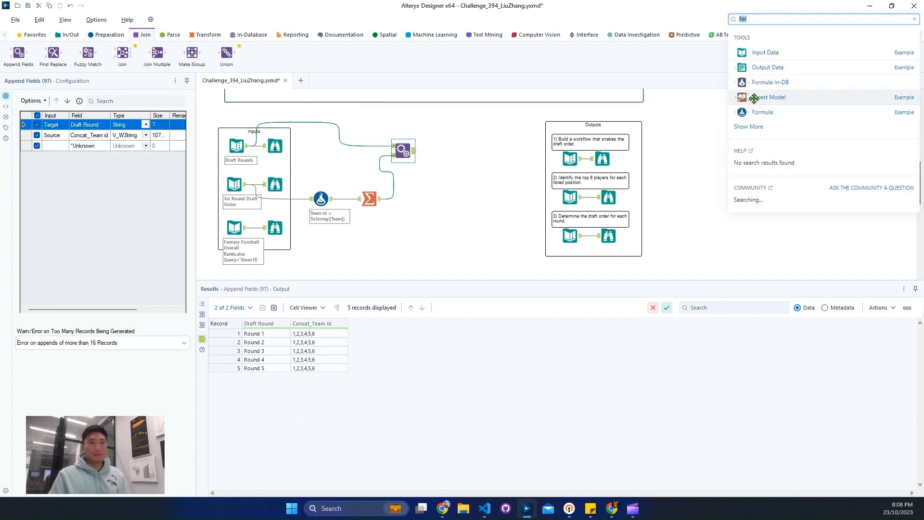
pyautogui.moveTo(762, 112); pyautogui.dragTo(459, 151)
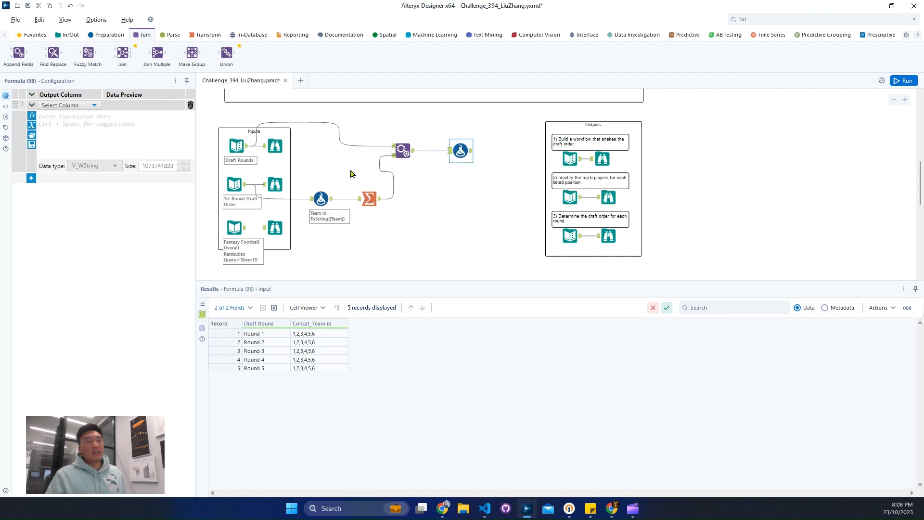
pyautogui.click(63, 107)
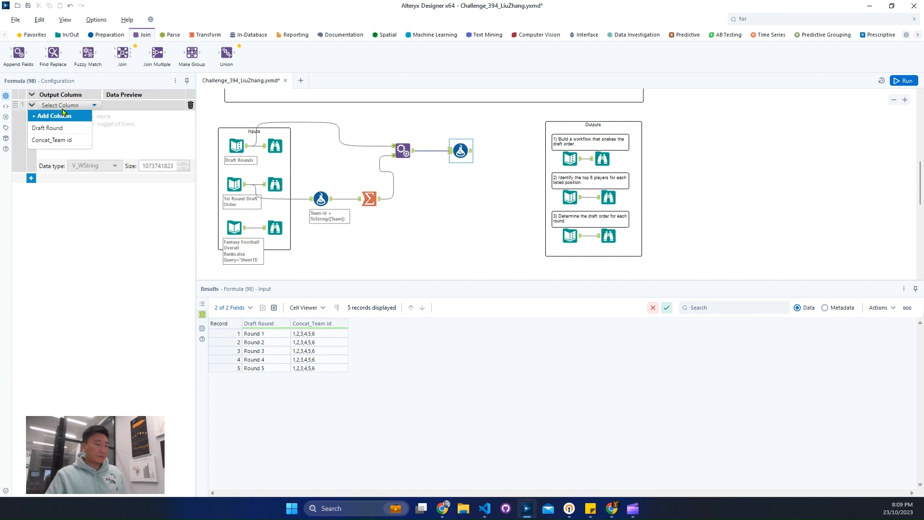
pyautogui.click(56, 139)
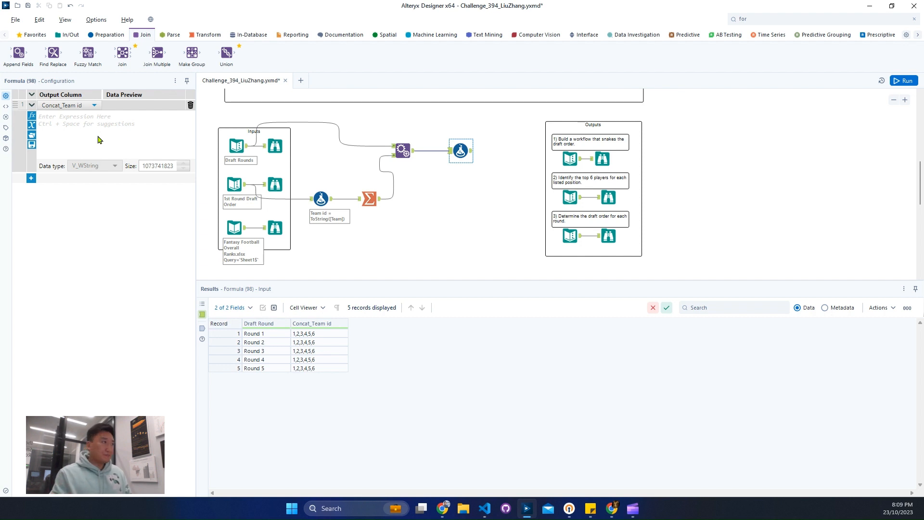
# Start an IIF expression for Concat_Team id, with Right([Draft Round], 1) on its own line as the condition.
pyautogui.write('iif')
pyautogui.press('Return')
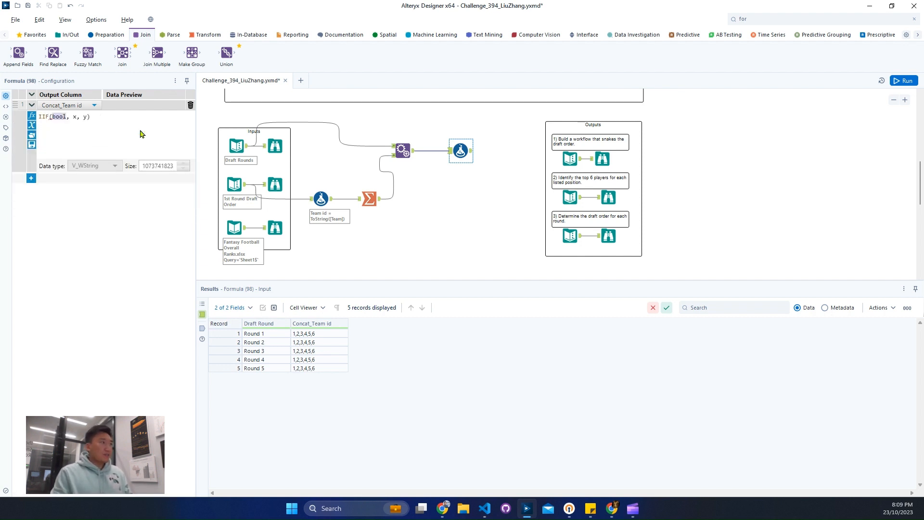
pyautogui.press('Return')
pyautogui.press('Return')
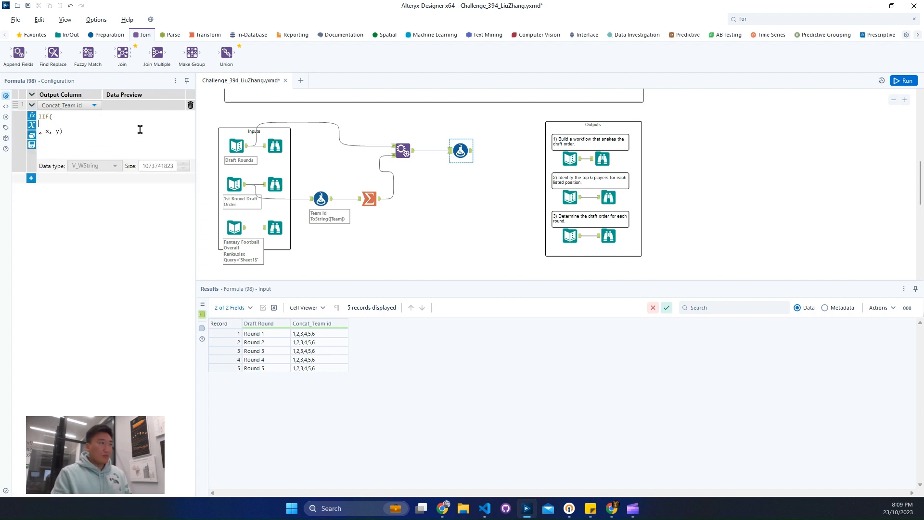
pyautogui.write('right')
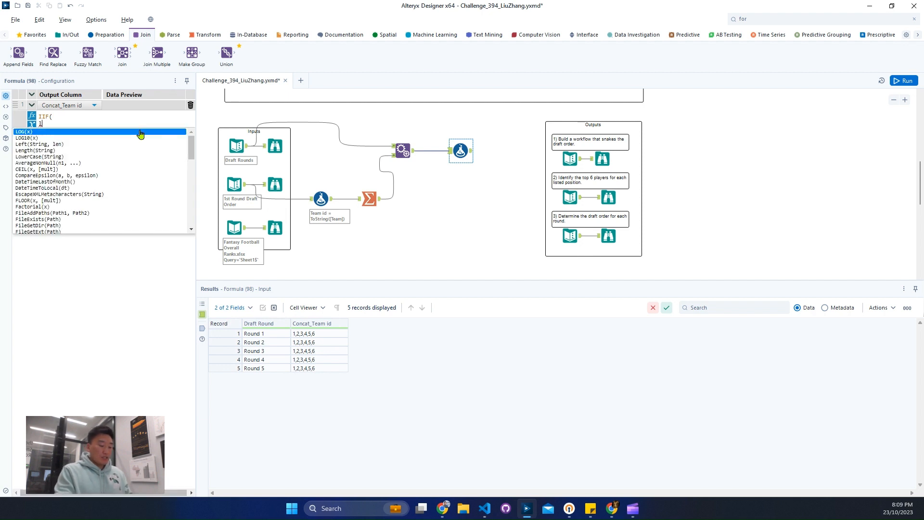
pyautogui.press('Return')
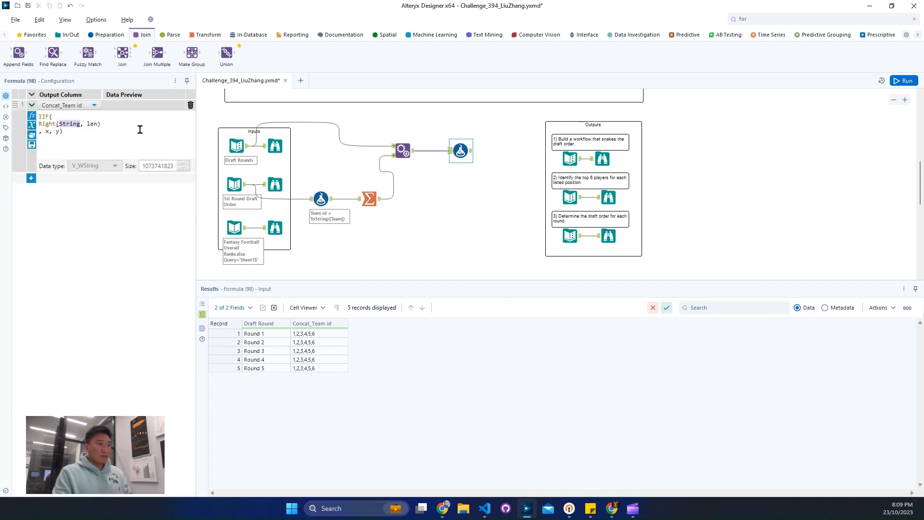
pyautogui.write('[Draft Round]')
pyautogui.press('Return')
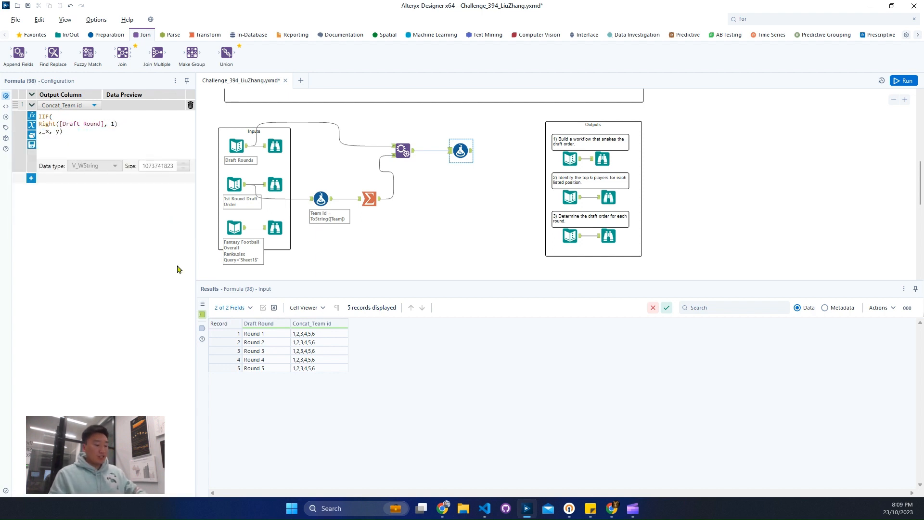
pyautogui.moveTo(259, 323); pyautogui.dragTo(276, 396)
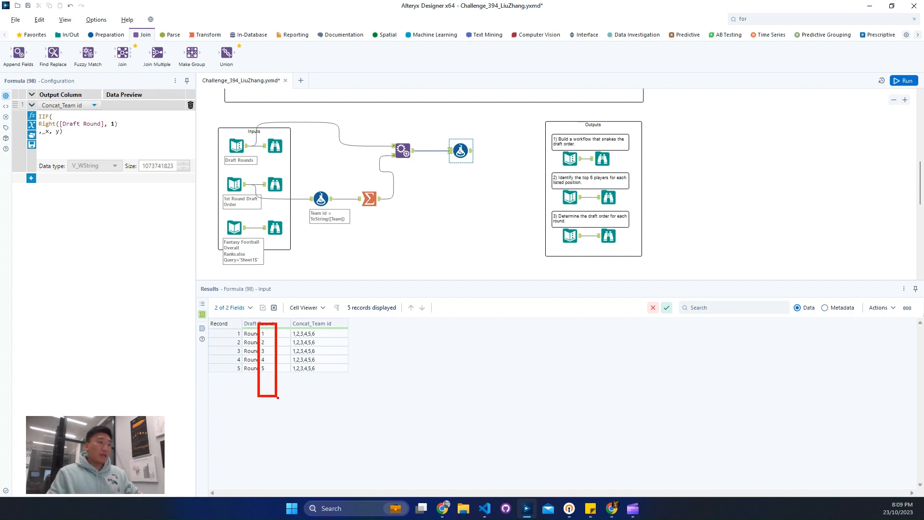
pyautogui.press('Escape')
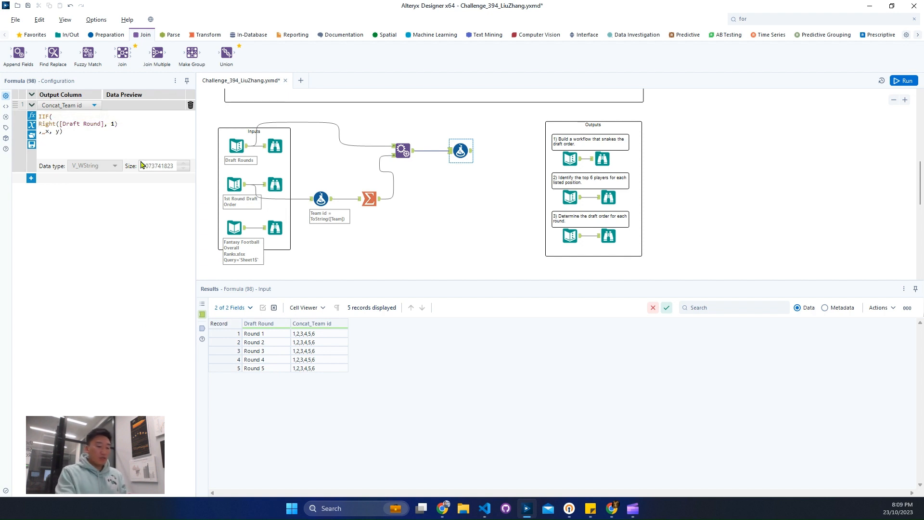
# Extend the IIF condition to mod(tonumber(Right([Draft Round], 1)),2)=0 to test for even rounds.
pyautogui.write('tonumber(')
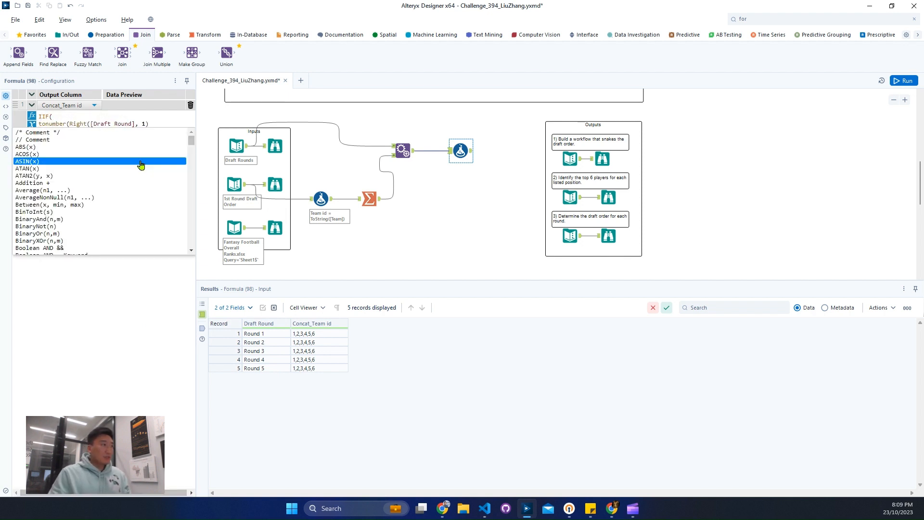
pyautogui.click(172, 126)
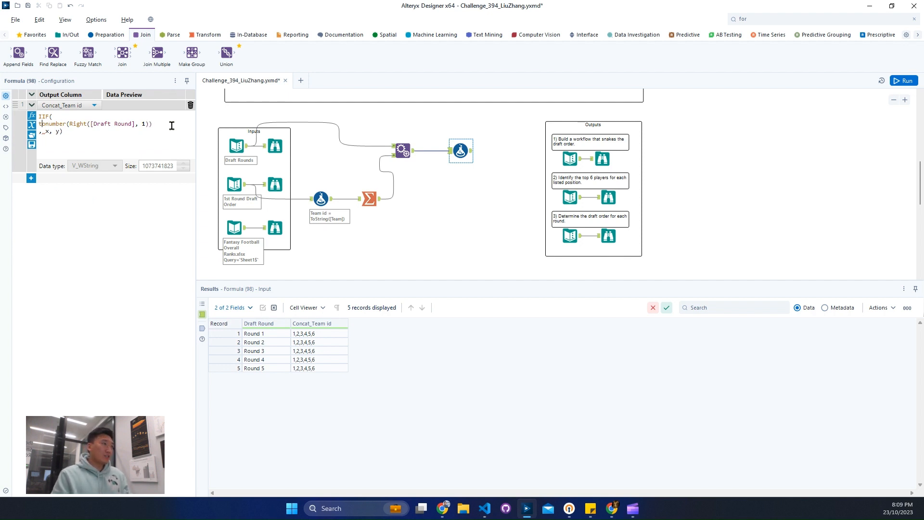
pyautogui.press('Home')
pyautogui.write('mod(')
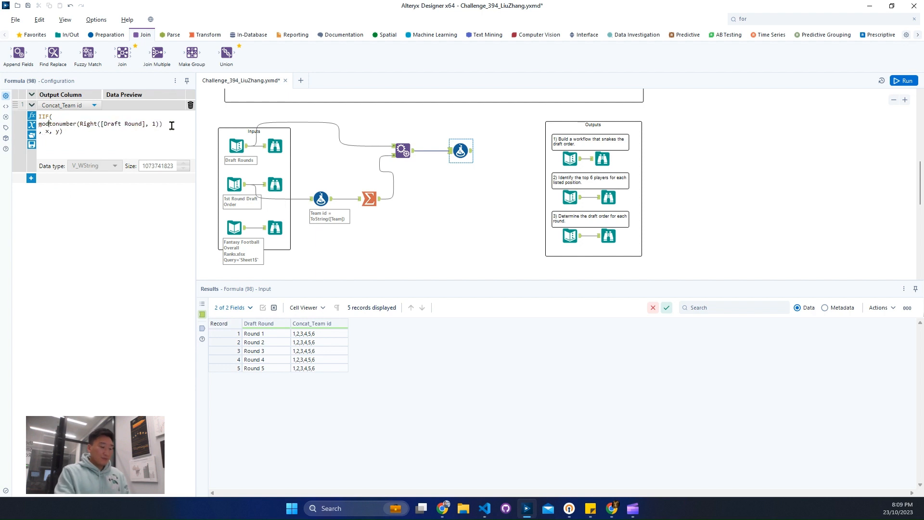
pyautogui.click(172, 126)
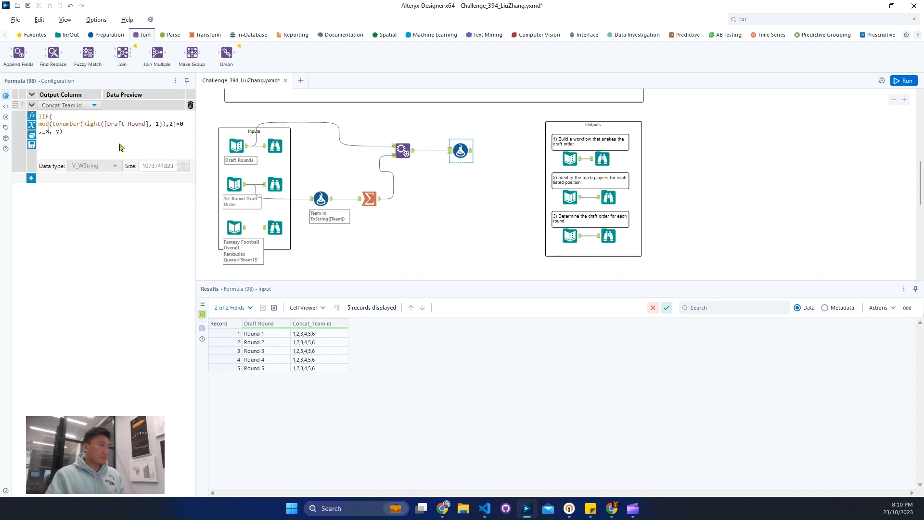
# Complete the IIF expression to return ReverseString([Concat_Team id]) for even rounds and [Concat_Team id] otherwise.
pyautogui.press('Return')
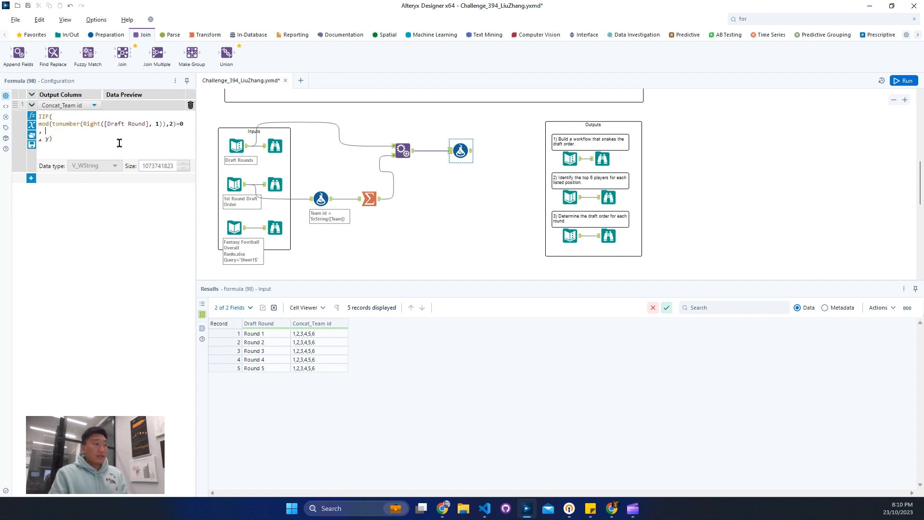
pyautogui.write('e')
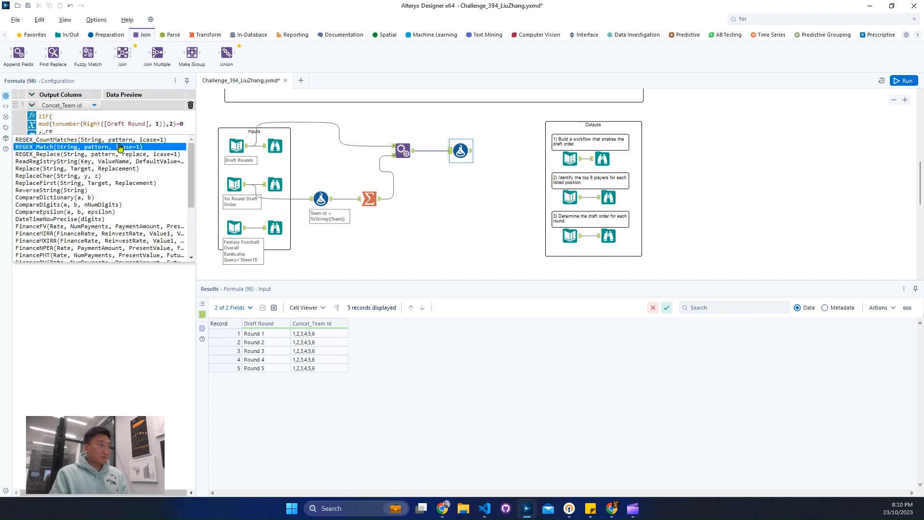
pyautogui.write('ve')
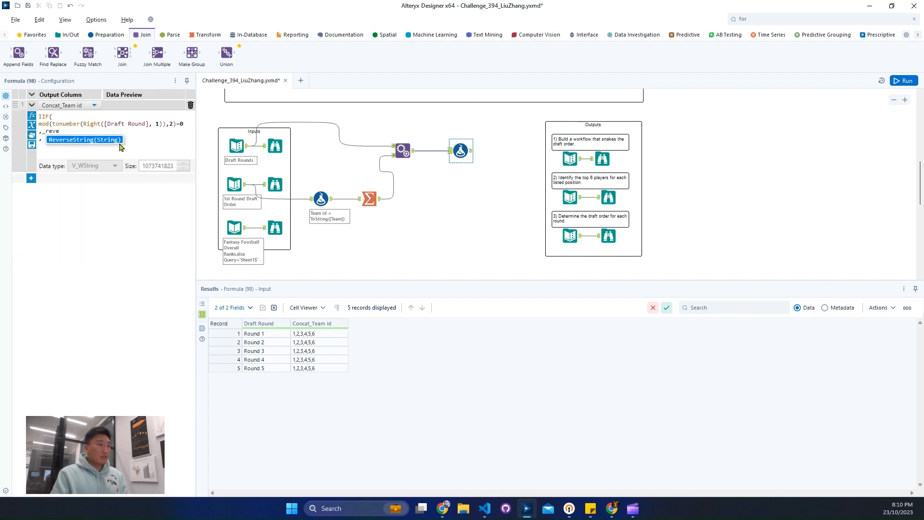
pyautogui.doubleClick(119, 141)
pyautogui.write('cona')
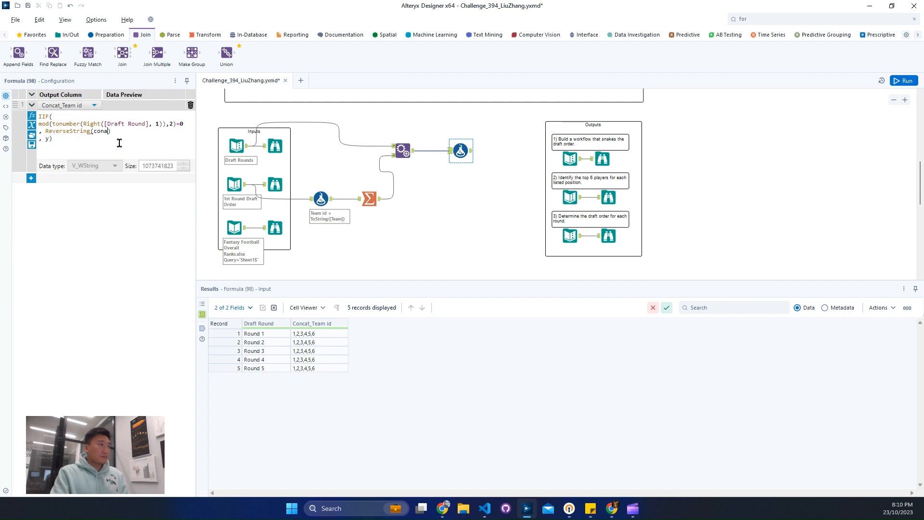
pyautogui.press('Return')
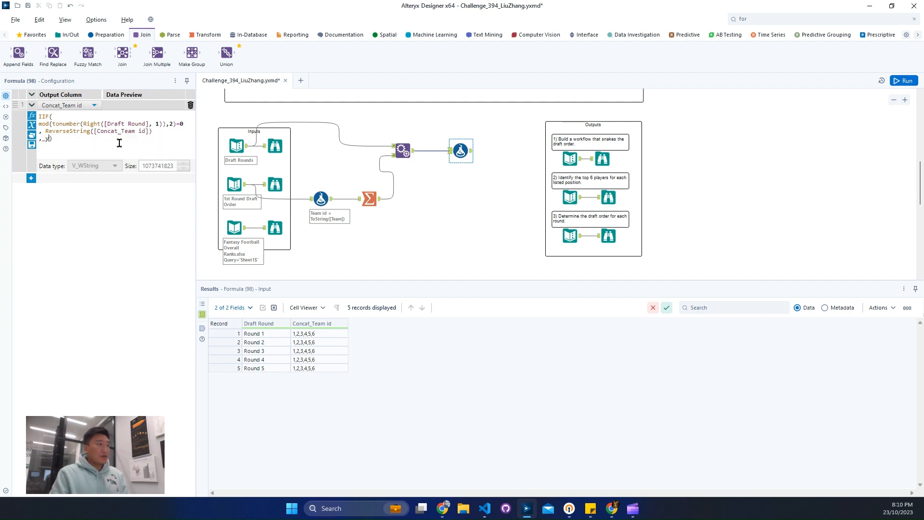
pyautogui.write('[Concat_Team id]')
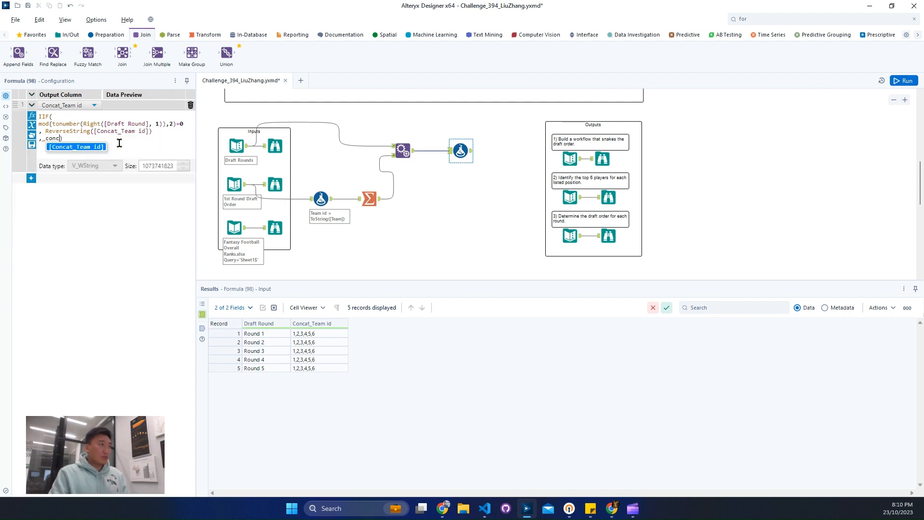
pyautogui.press('Return')
# Run the workflow and check the Concat_Team id order per round in the Formula tool's output.
pyautogui.click(905, 81)
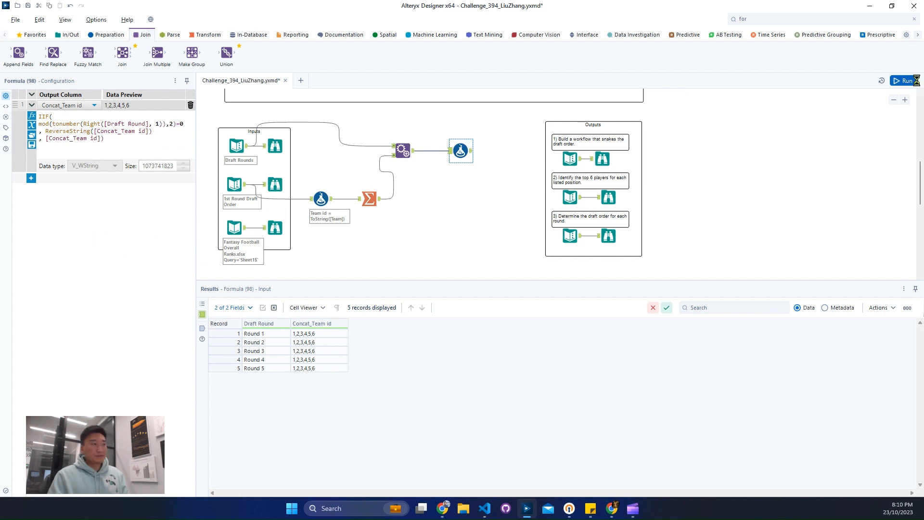
pyautogui.click(468, 152)
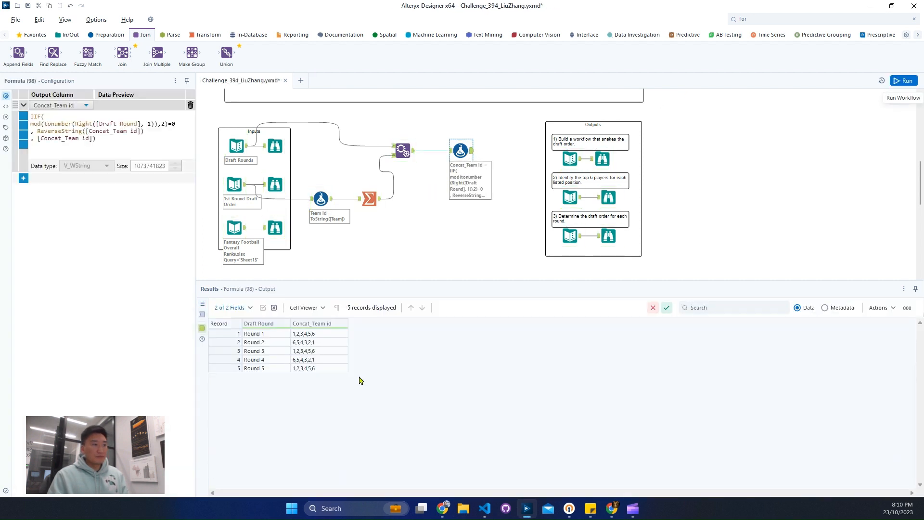
pyautogui.click(319, 343)
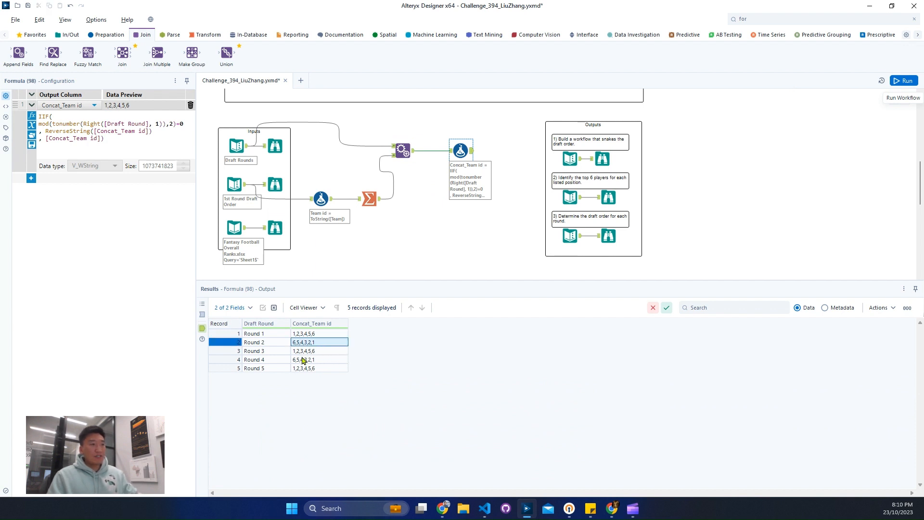
pyautogui.click(203, 314)
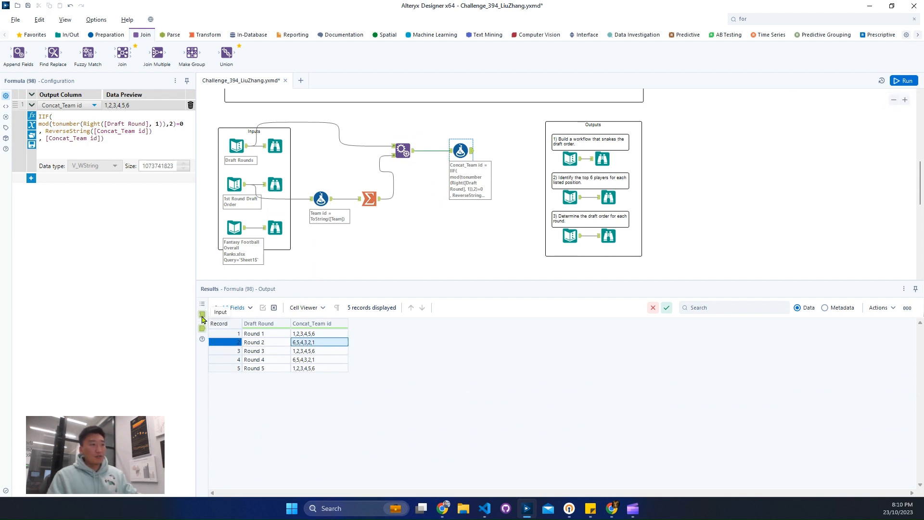
pyautogui.click(202, 331)
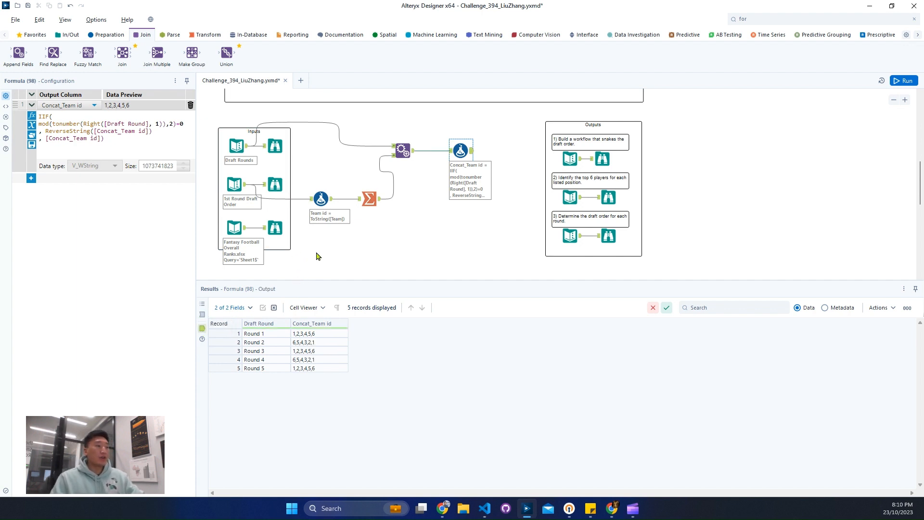
# Add a Text To Columns tool after the Formula tool and split Concat_Team id to rows.
pyautogui.click(163, 37)
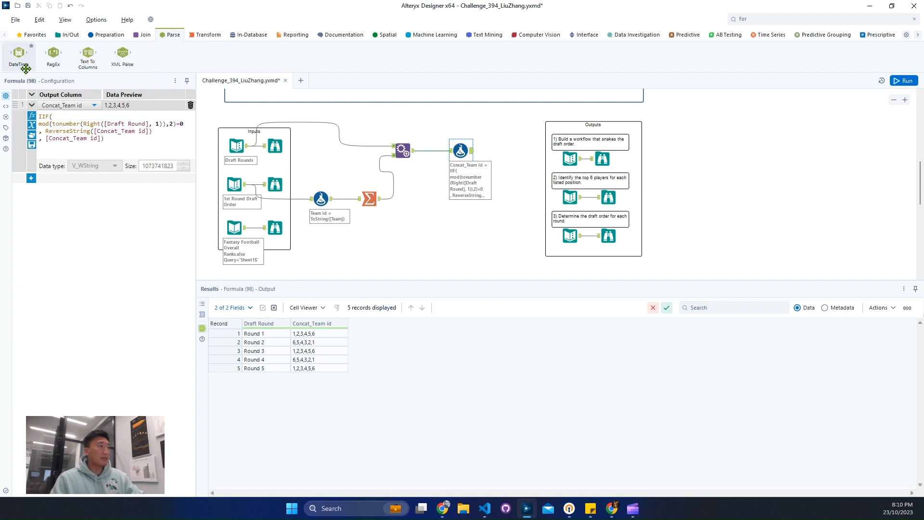
pyautogui.moveTo(88, 54); pyautogui.dragTo(505, 150)
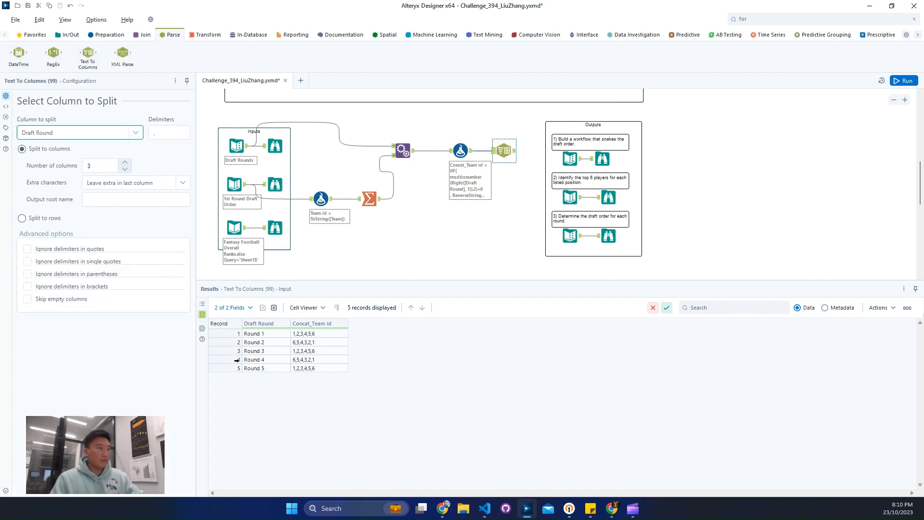
pyautogui.click(268, 335)
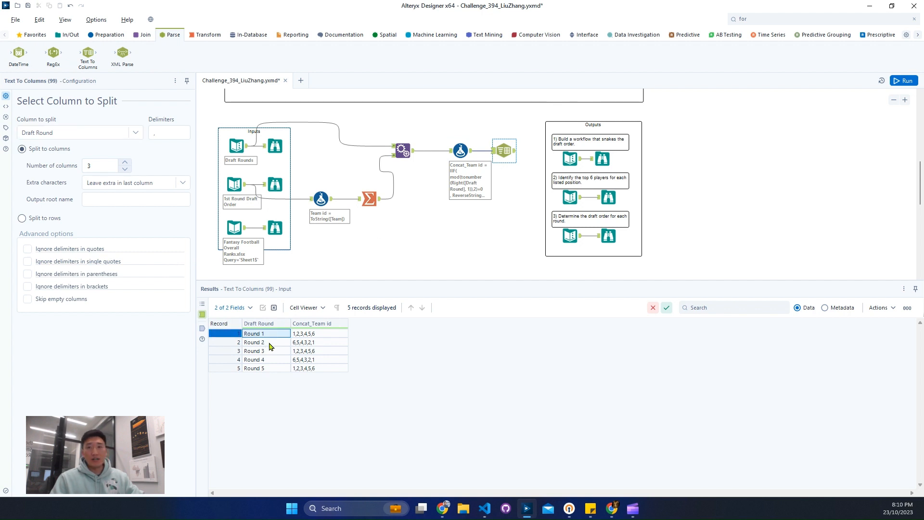
pyautogui.click(135, 133)
pyautogui.click(100, 157)
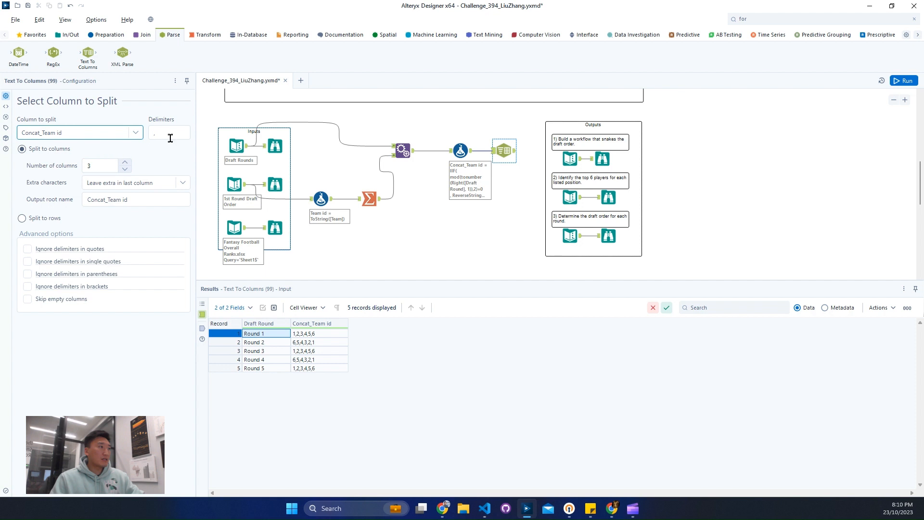
pyautogui.click(45, 219)
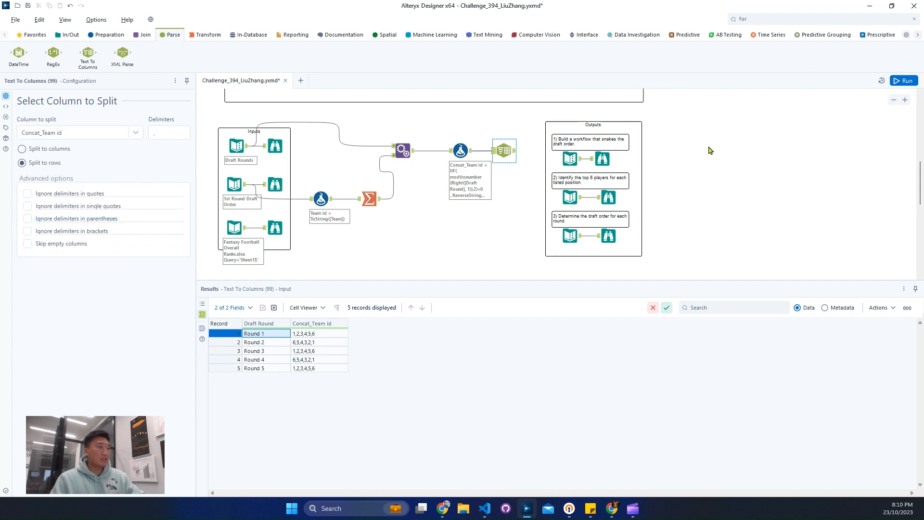
# Run the workflow and examine the Round 1 and Round 2 team order in the Text To Columns output.
pyautogui.click(907, 80)
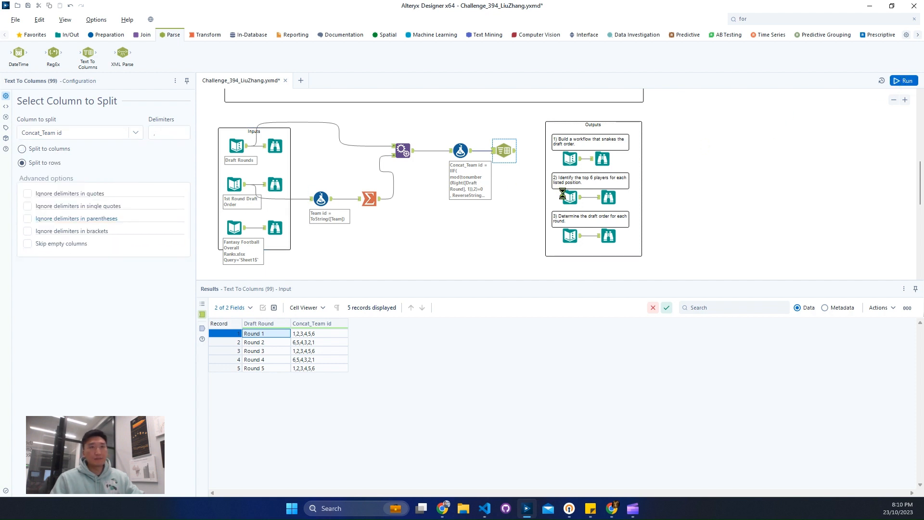
pyautogui.click(516, 152)
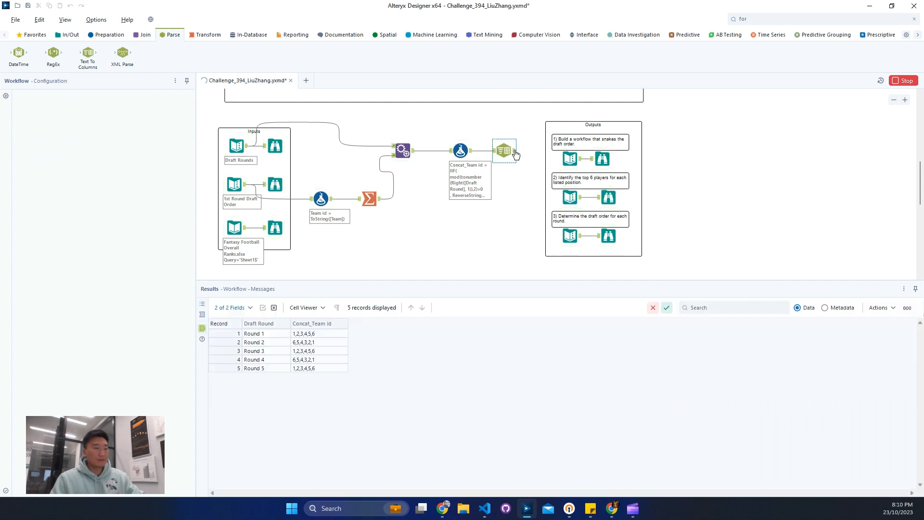
pyautogui.moveTo(225, 380)
pyautogui.mouseDown()
pyautogui.moveTo(225, 350)
pyautogui.moveTo(244, 327)
pyautogui.moveTo(356, 380)
pyautogui.mouseUp()
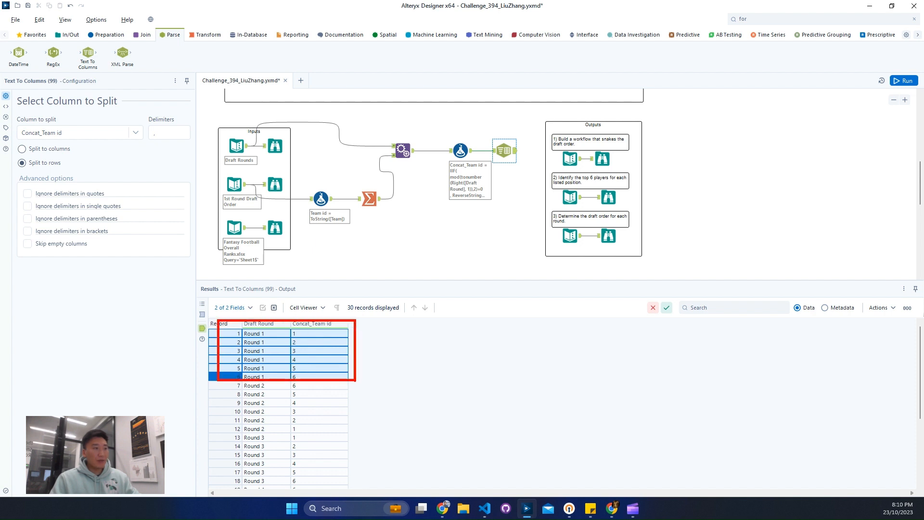
pyautogui.moveTo(214, 378)
pyautogui.mouseDown()
pyautogui.moveTo(298, 429)
pyautogui.moveTo(340, 433)
pyautogui.mouseUp()
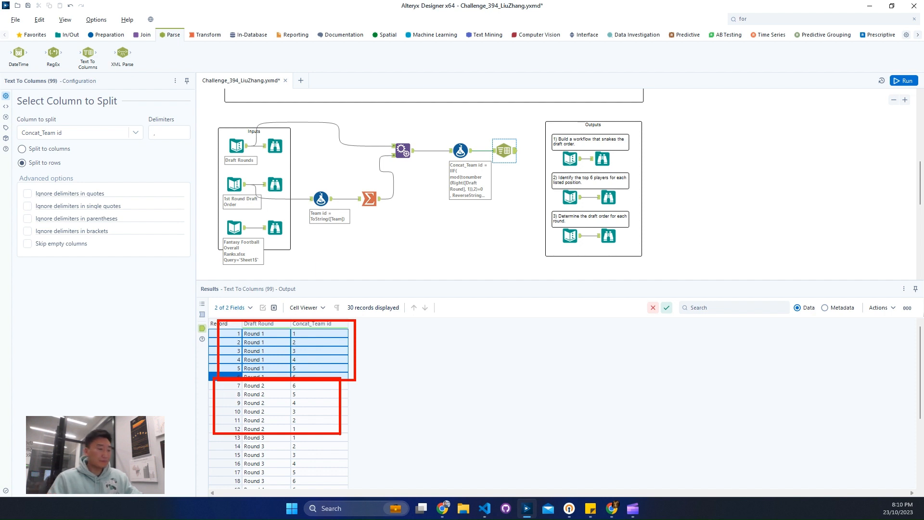
pyautogui.press('Escape')
# Add a Record ID tool after Text To Columns, run the workflow and view the expected snaked draft order output.
pyautogui.click(109, 34)
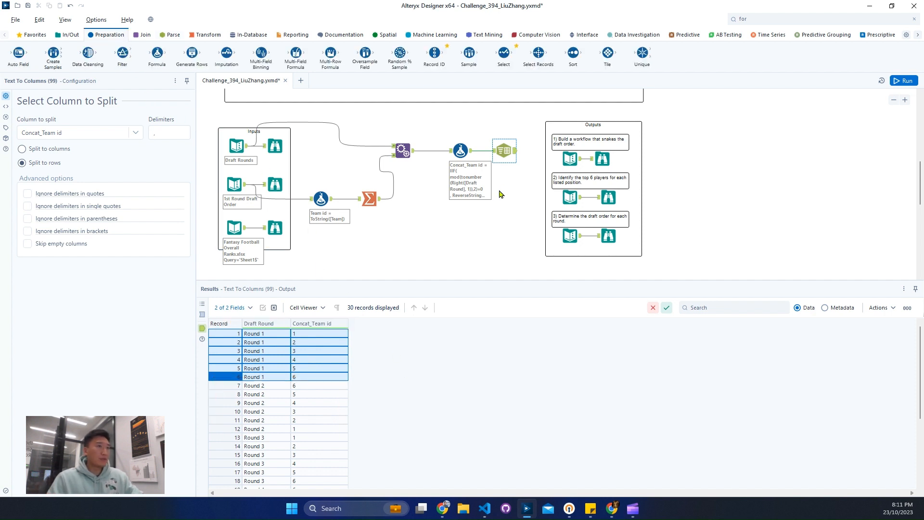
pyautogui.moveTo(434, 53); pyautogui.dragTo(534, 154)
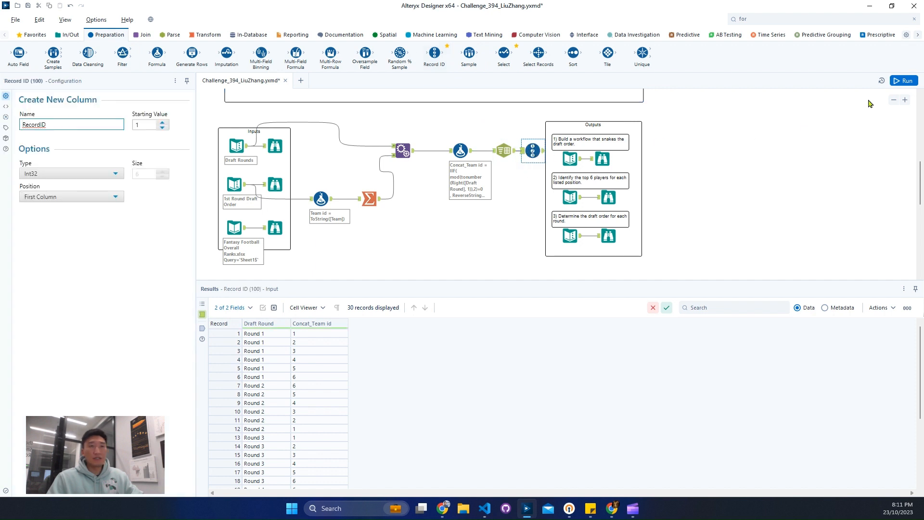
pyautogui.click(904, 80)
pyautogui.click(612, 159)
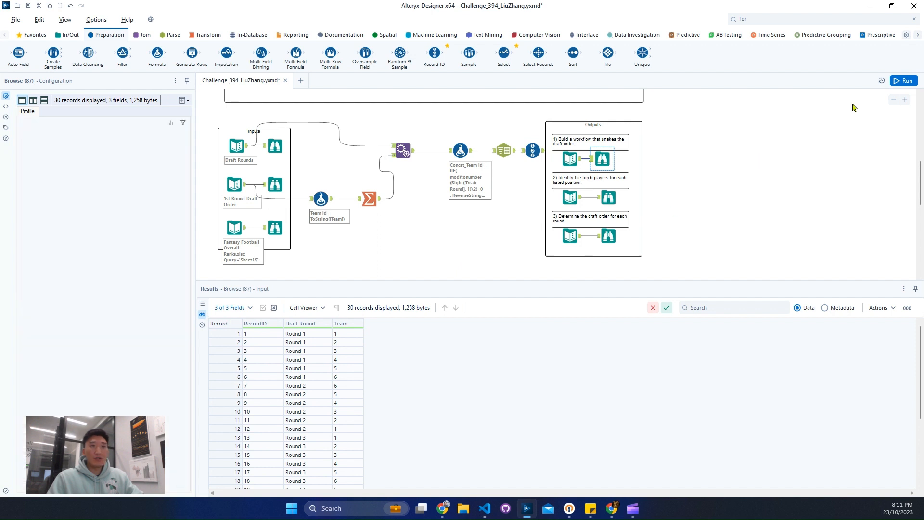
pyautogui.click(895, 83)
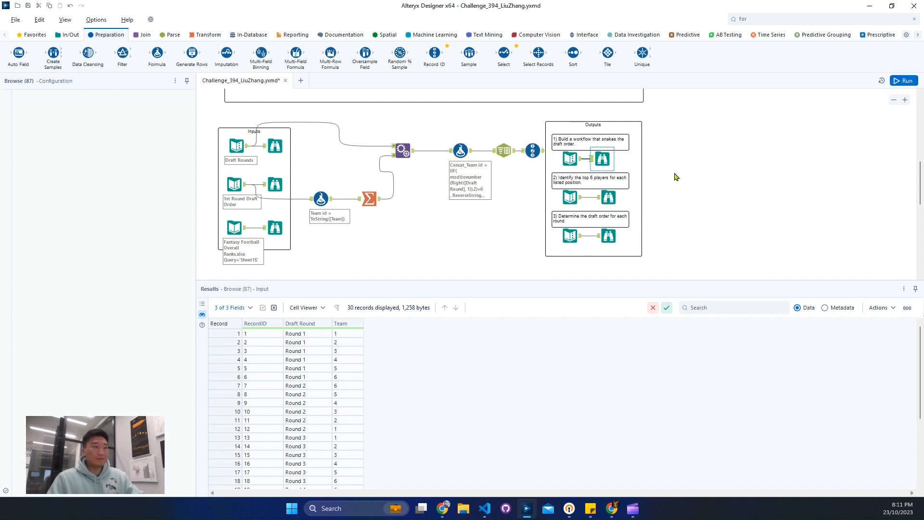
# Examine the expected top 6 players output, and compare it with the Fantasy Football Overall Ranks input data.
pyautogui.click(609, 194)
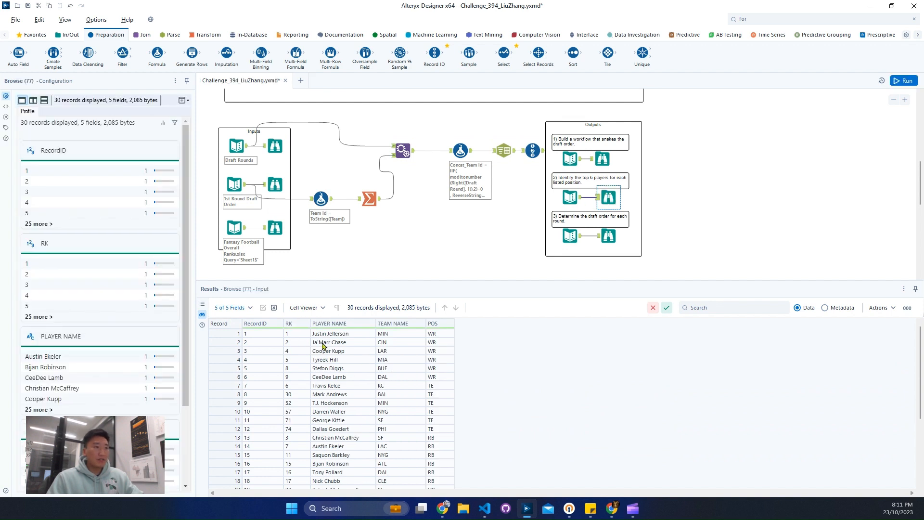
pyautogui.moveTo(318, 343); pyautogui.dragTo(385, 386)
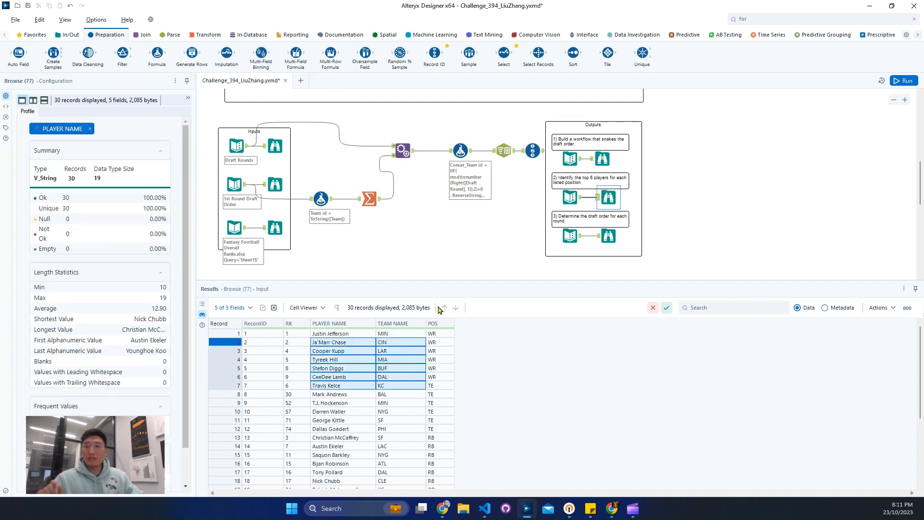
pyautogui.scroll(-3, 289, 183)
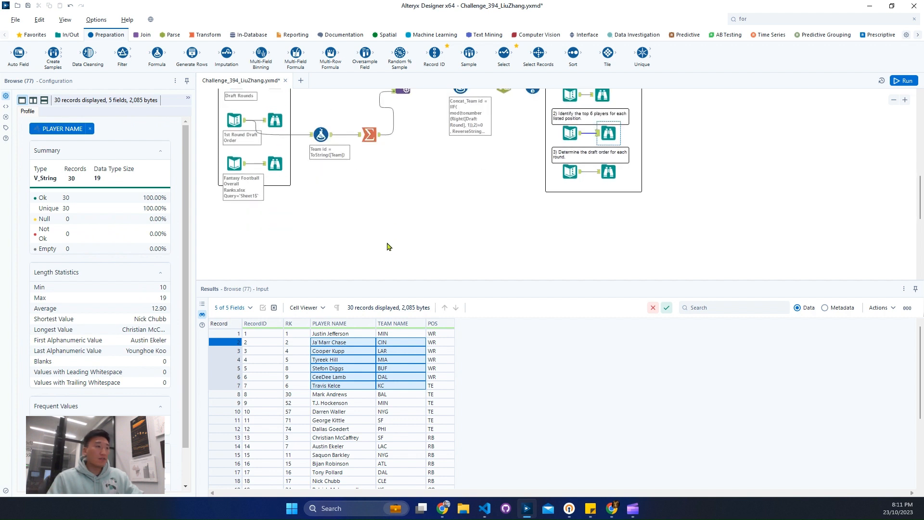
pyautogui.click(284, 170)
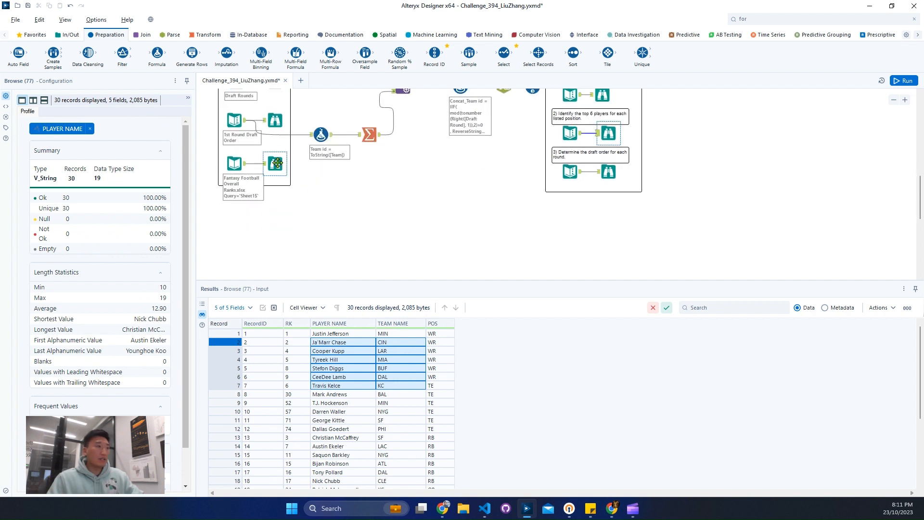
# Add a Formula tool below the inputs and connect the Fantasy Football Overall Ranks input to it.
pyautogui.click(809, 19)
pyautogui.click(809, 19)
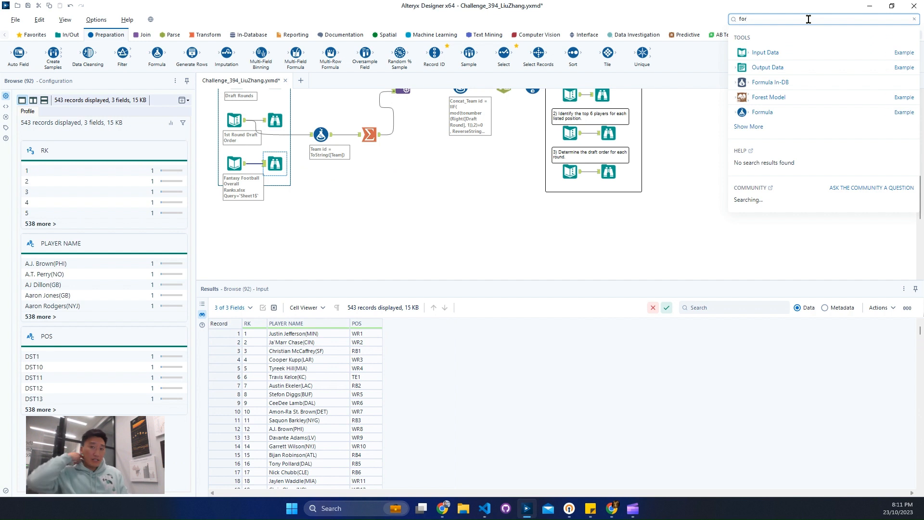
pyautogui.moveTo(823, 112); pyautogui.dragTo(338, 218)
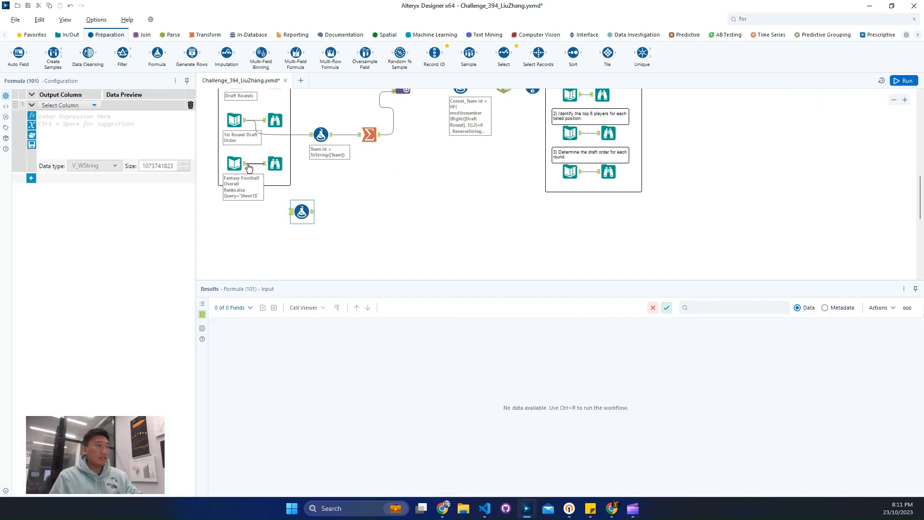
pyautogui.moveTo(246, 163); pyautogui.dragTo(332, 215)
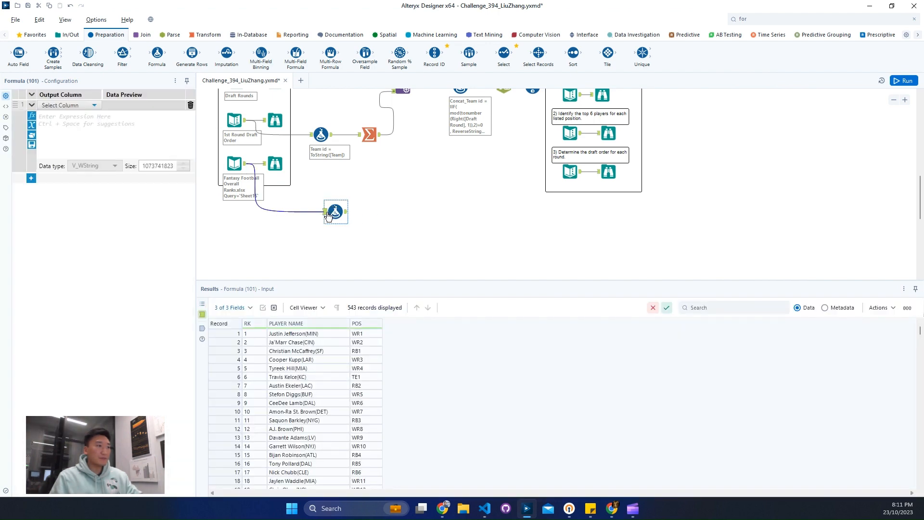
# Add an output column named Players Name and start its expression as REGEX_Replace on the [PLAYER NAME] field.
pyautogui.click(52, 109)
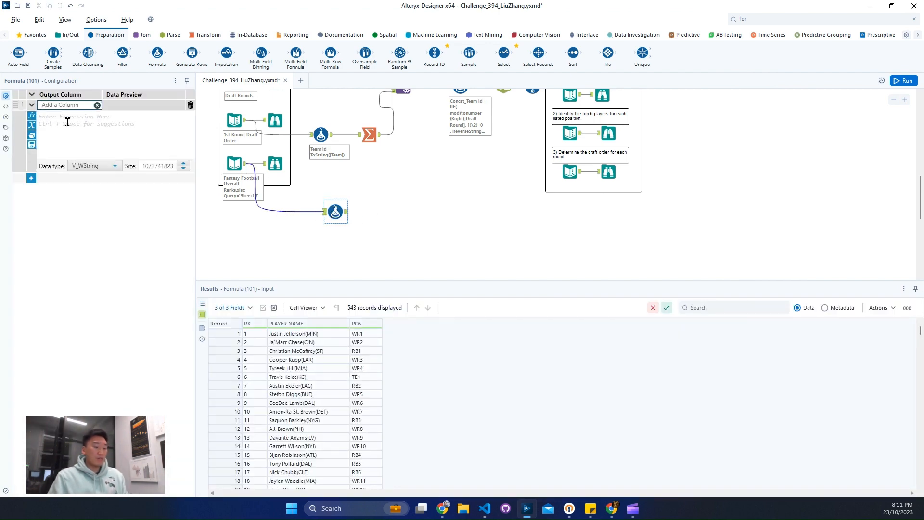
pyautogui.write('Players')
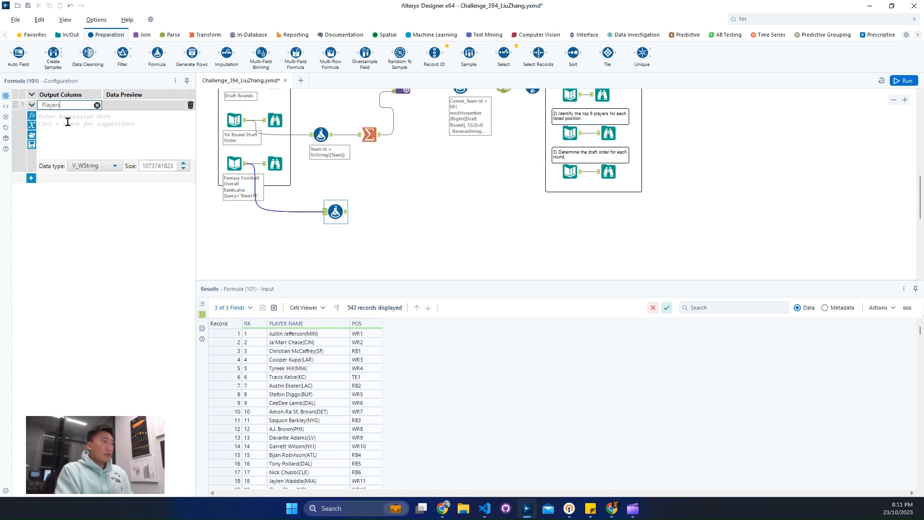
pyautogui.write(' Name')
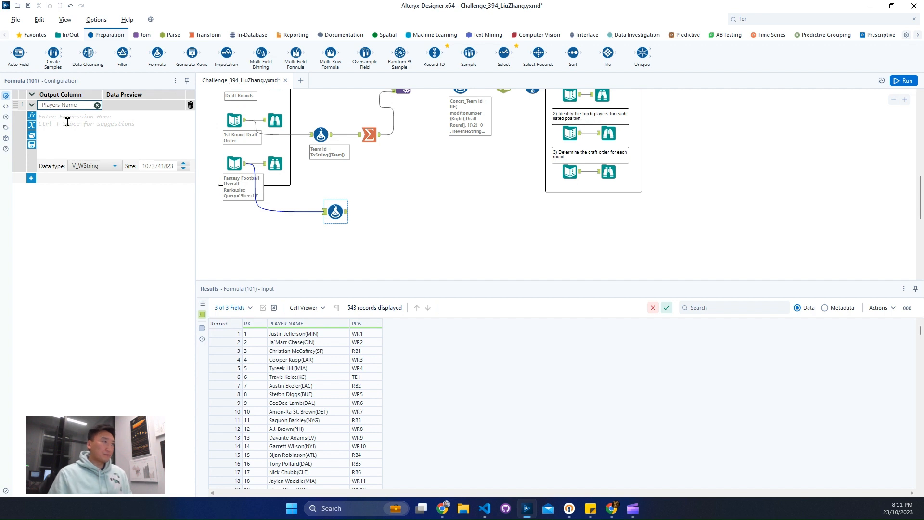
pyautogui.click(68, 121)
pyautogui.write('rege')
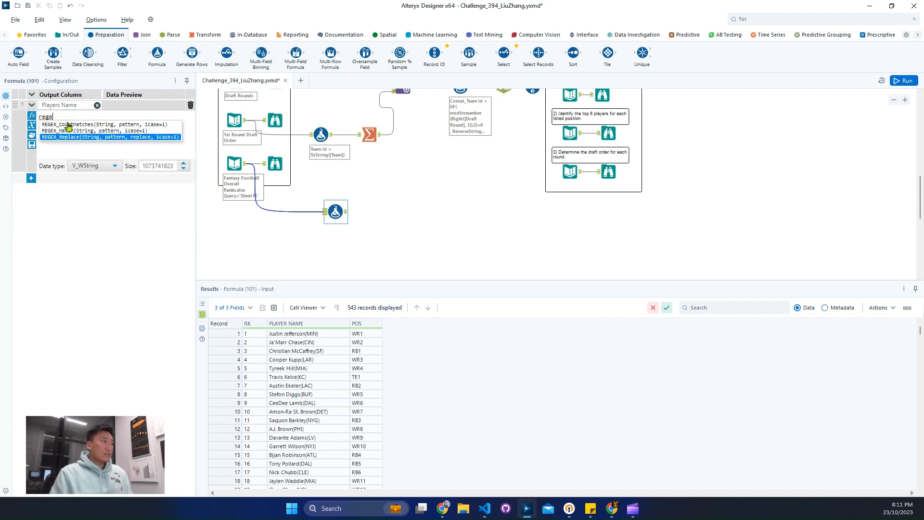
pyautogui.press('Return')
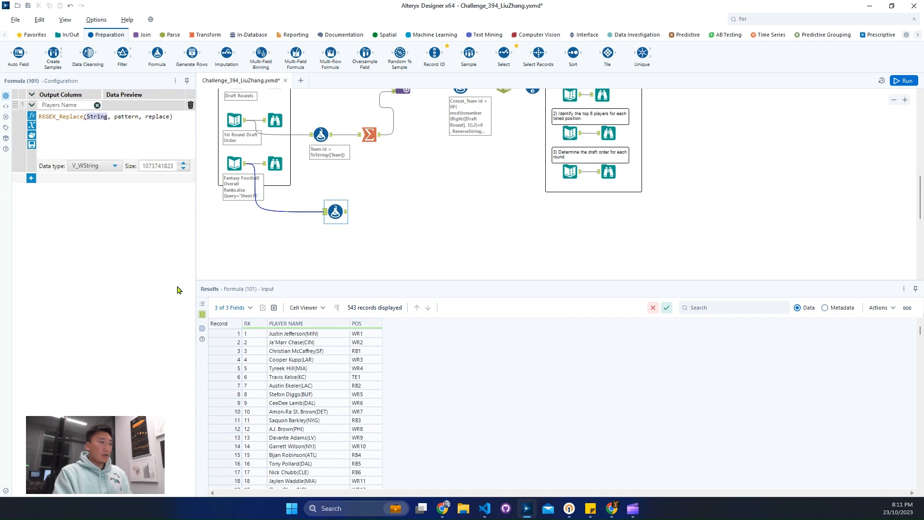
pyautogui.write('[PLAYER NAME]')
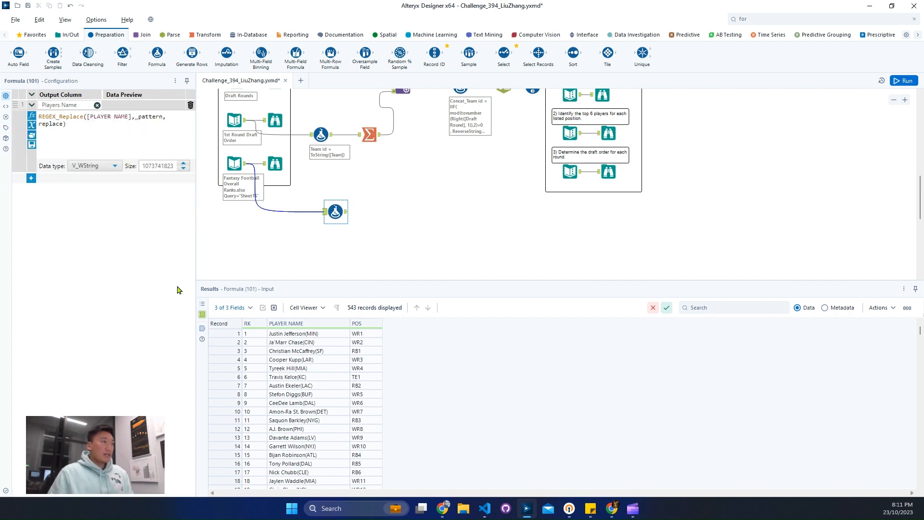
# Copy the first five PLAYER NAME values from the input data and paste them as the test string on regex101 in Chrome.
pyautogui.click(318, 335)
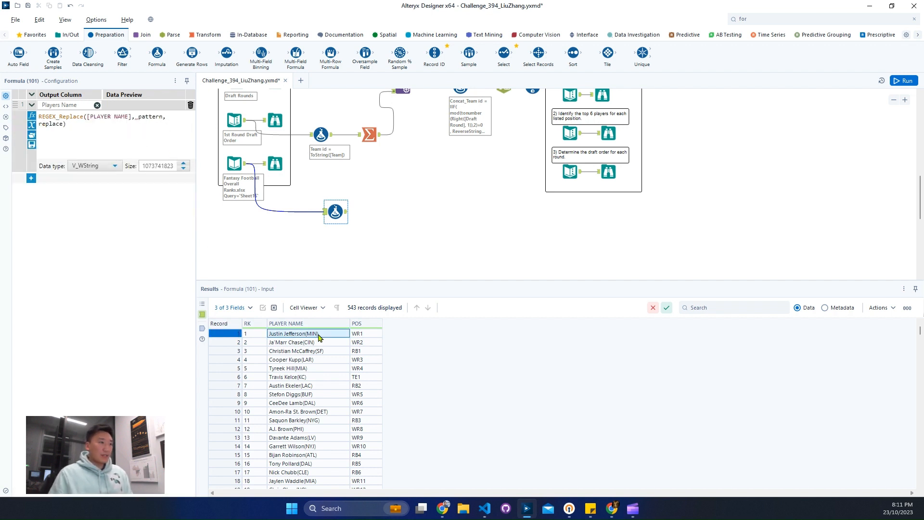
pyautogui.moveTo(318, 335); pyautogui.dragTo(320, 369)
pyautogui.rightClick(322, 349)
pyautogui.click(385, 388)
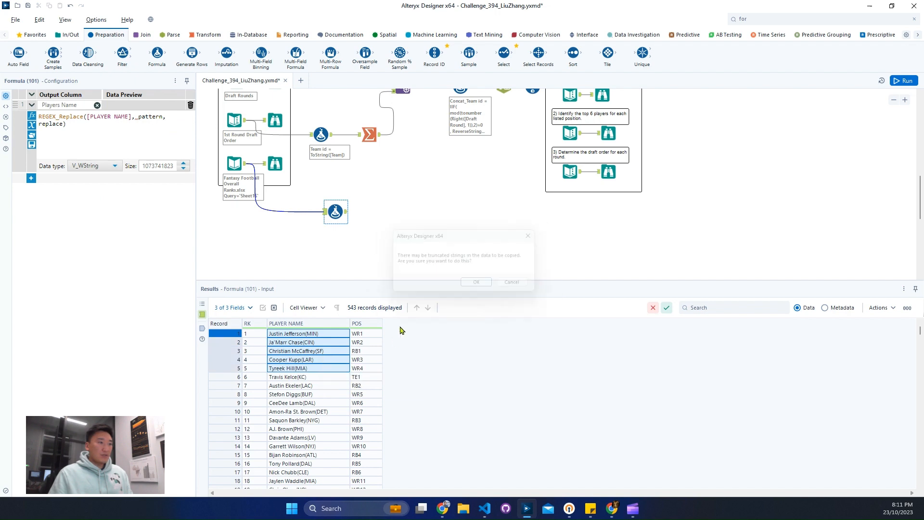
pyautogui.click(465, 287)
pyautogui.click(443, 509)
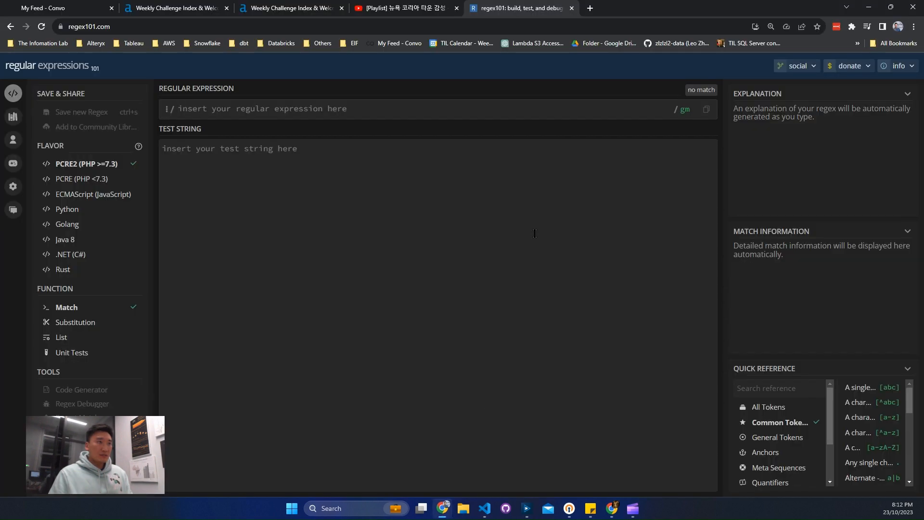
pyautogui.click(534, 233)
pyautogui.hotkey('ctrl', 'v')
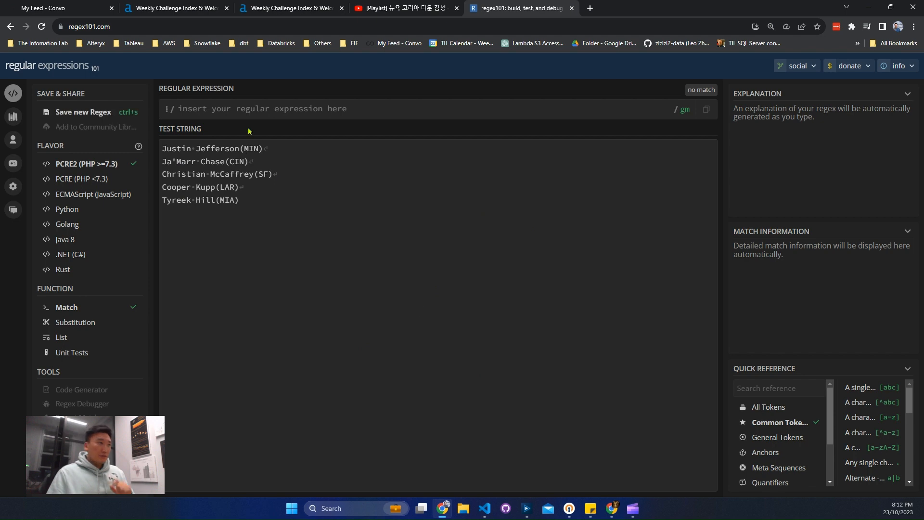
pyautogui.click(272, 106)
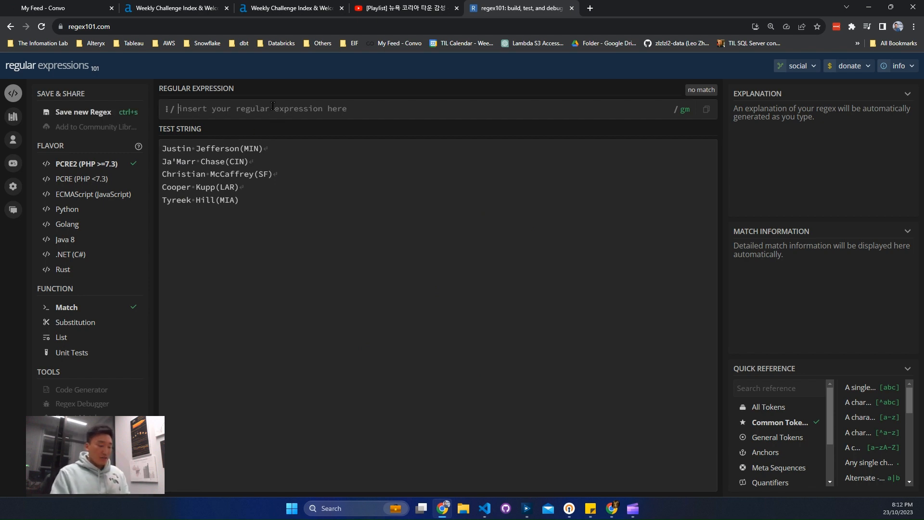
pyautogui.write('\\u')
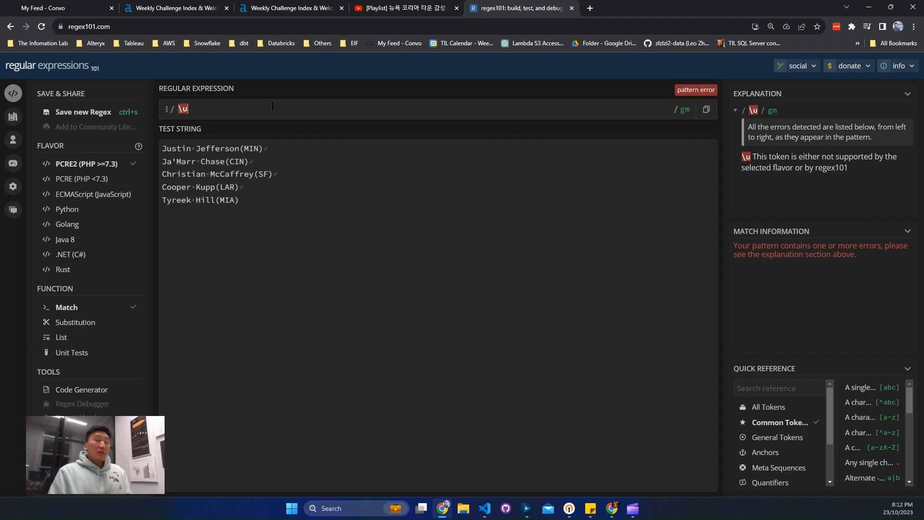
pyautogui.press('BackSpace')
pyautogui.write('l')
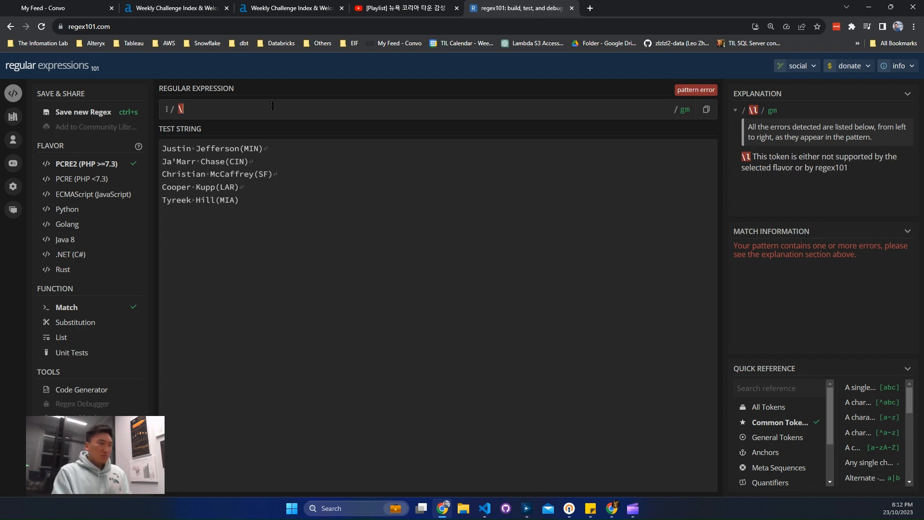
pyautogui.press('BackSpace')
pyautogui.press('BackSpace')
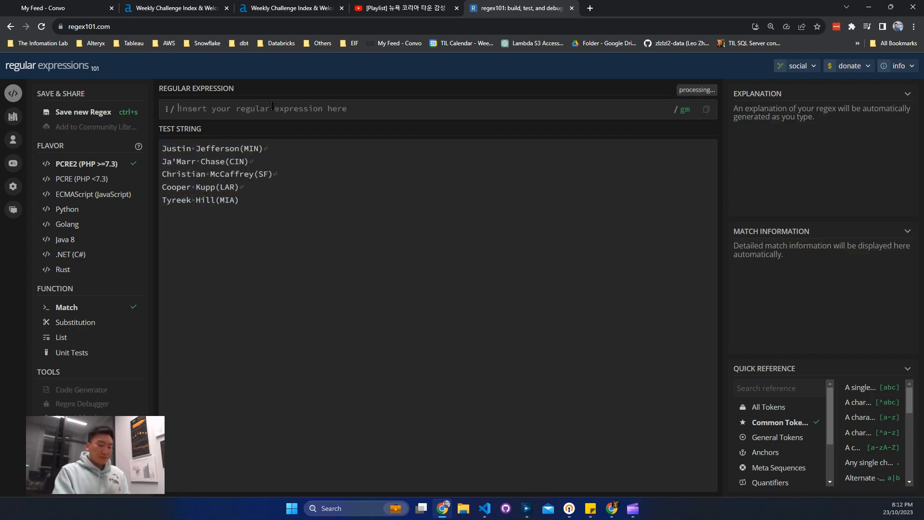
# Write the regular expression (.*)\( to capture the player name in front of the opening parenthesis.
pyautogui.write('(')
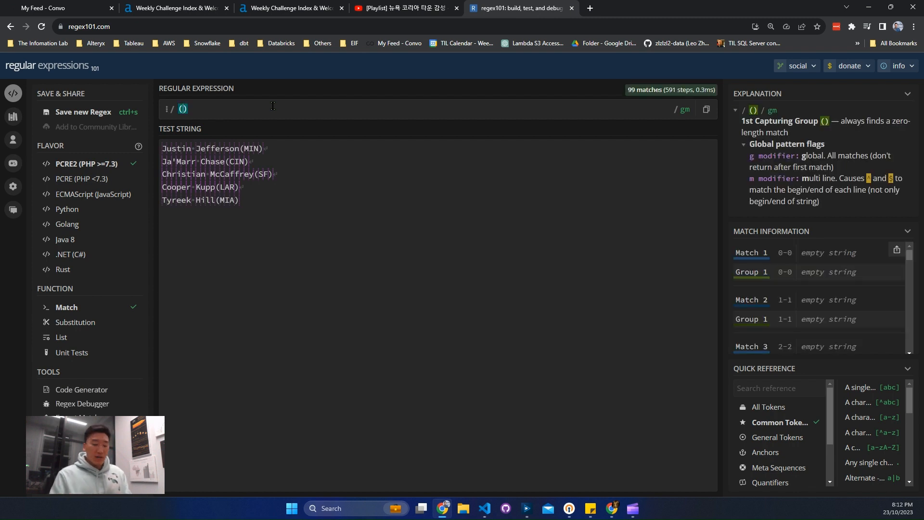
pyautogui.write('.*)')
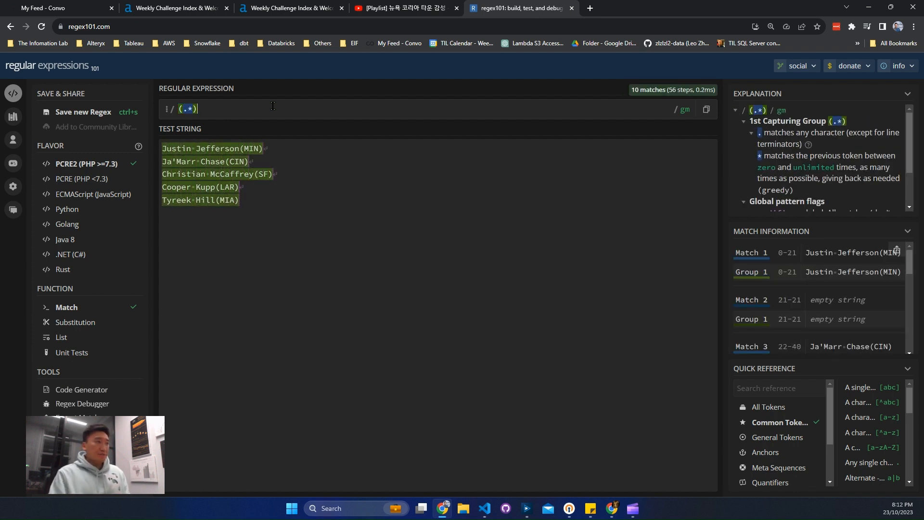
pyautogui.write('\\')
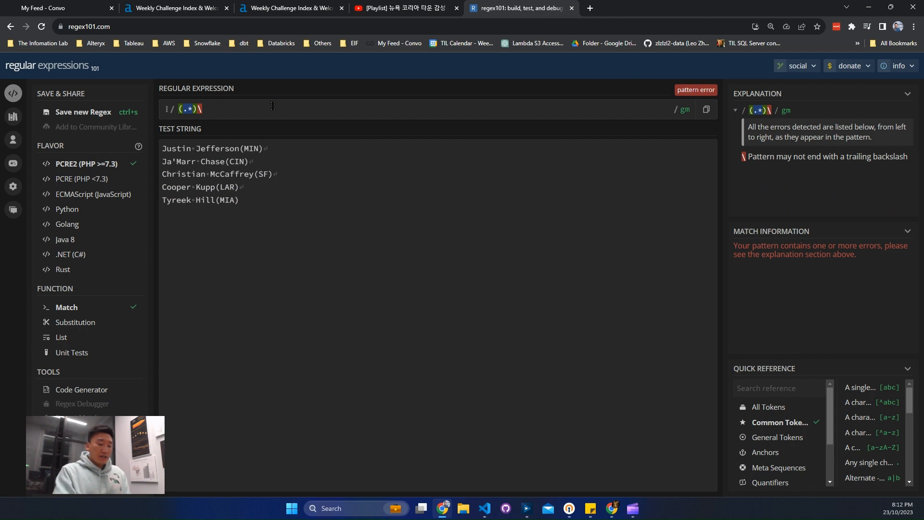
pyautogui.write('(')
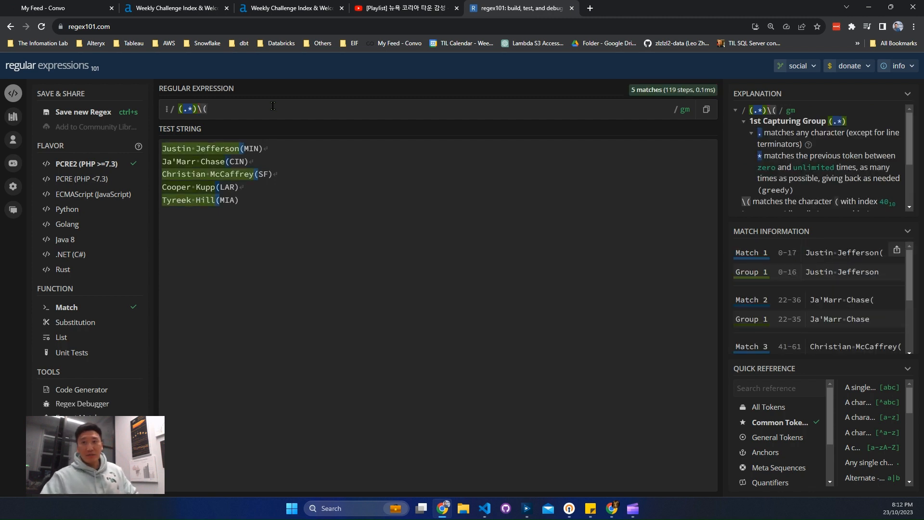
pyautogui.write('(')
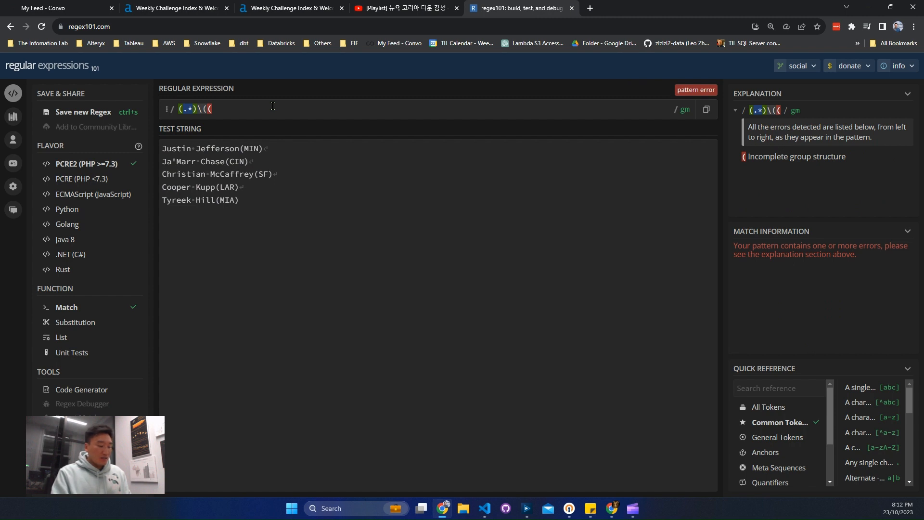
pyautogui.write('\\')
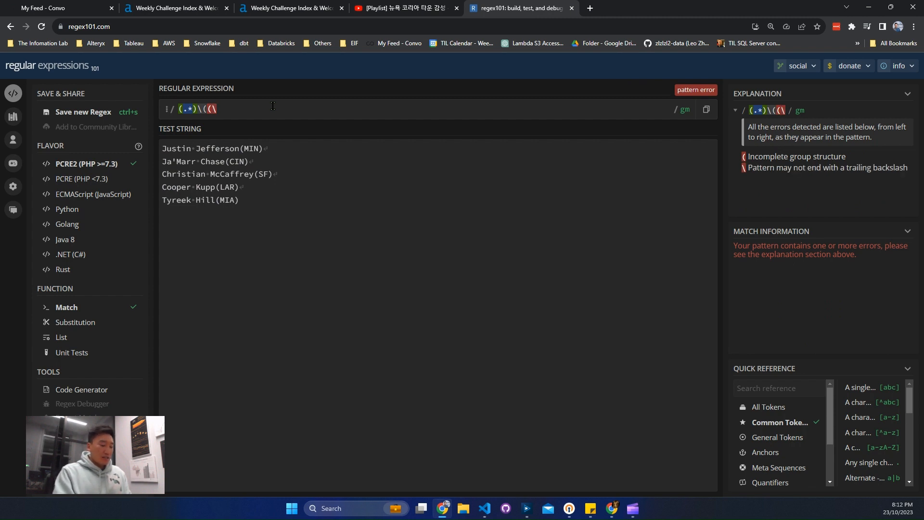
pyautogui.write('u)')
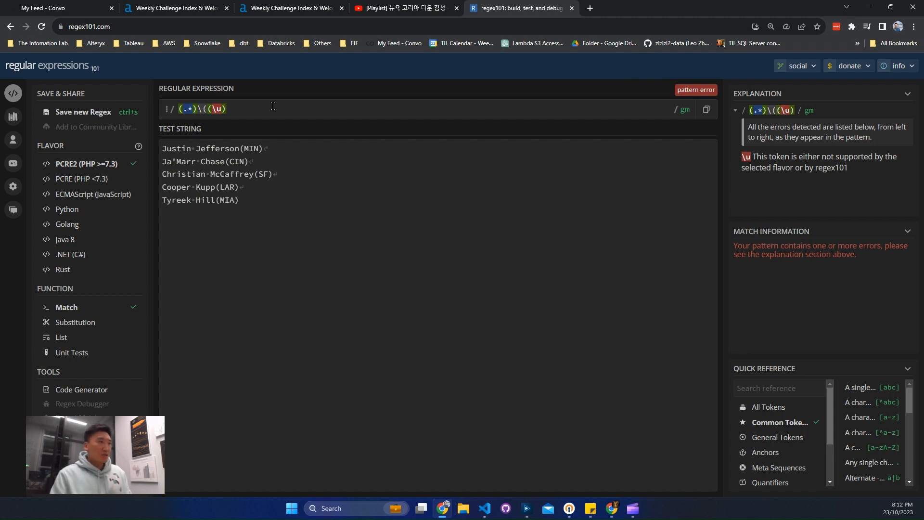
# Extend the regular expression to (.*)\((.*)\) so a second group captures the team code inside the parentheses.
pyautogui.press('BackSpace')
pyautogui.press('BackSpace')
pyautogui.write('.*')
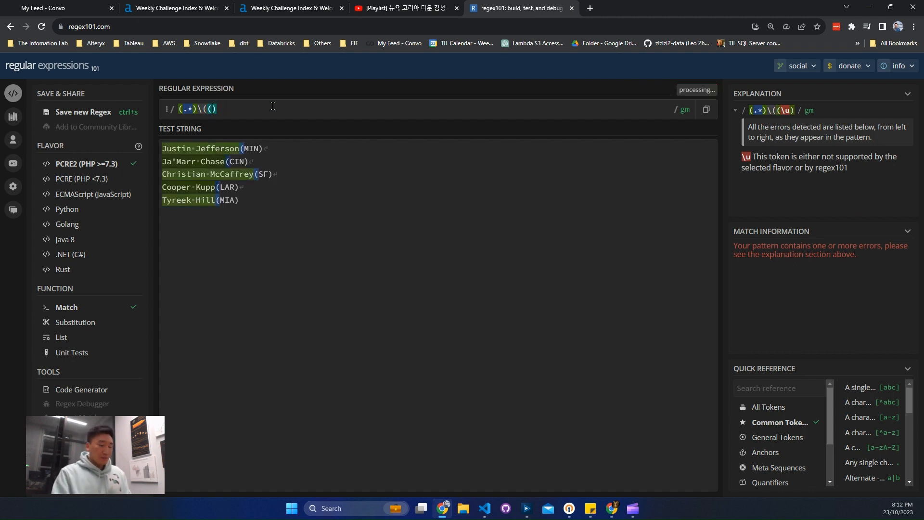
pyautogui.press('Right')
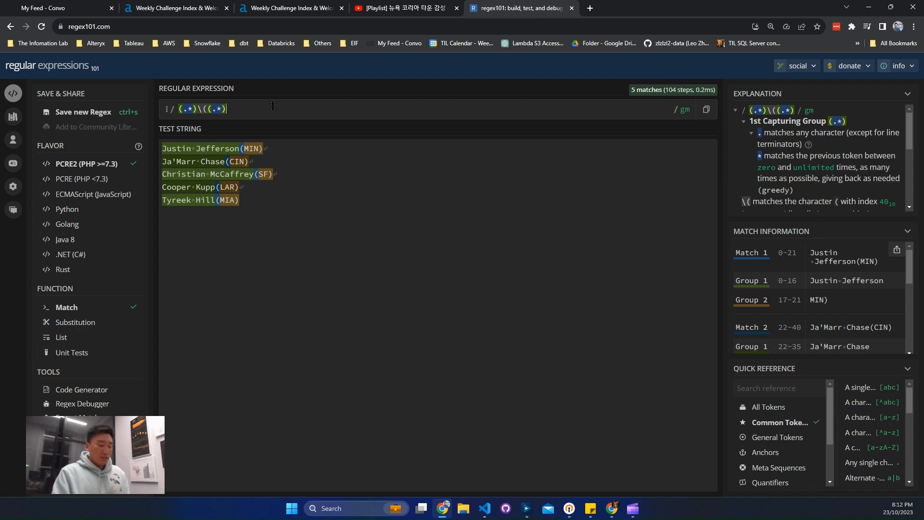
pyautogui.write('\\)')
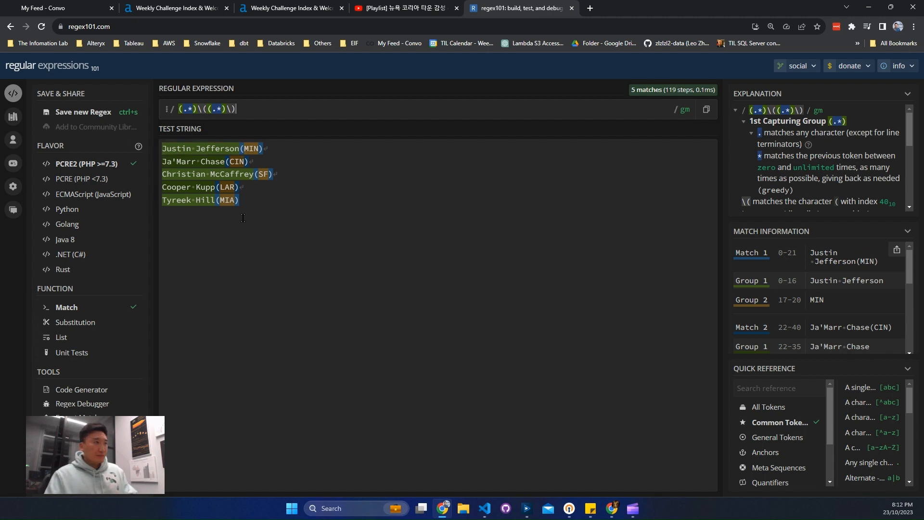
# Copy the finished regex into Alteryx Designer as the quoted pattern '(.*)\((.*)\)' of the Players Name expression, with '$1' as the replacement.
pyautogui.hotkey('ctrl', 'a')
pyautogui.hotkey('ctrl', 'c')
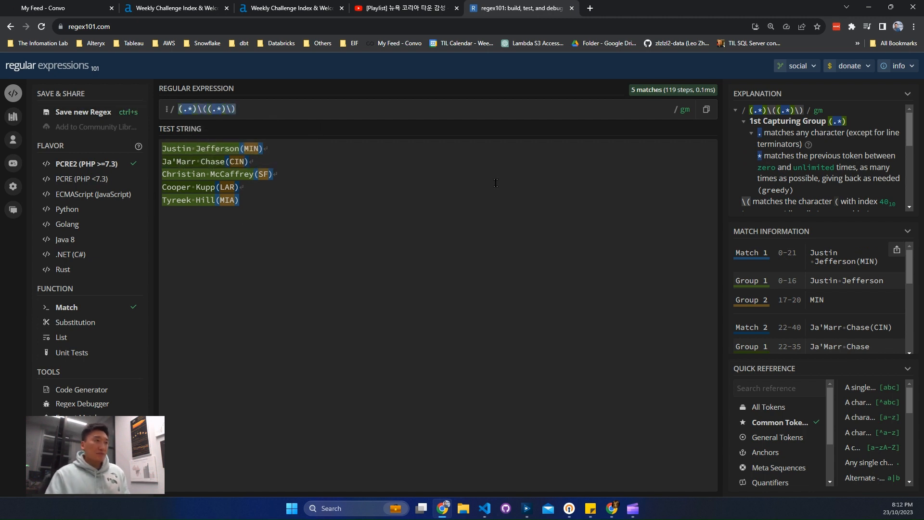
pyautogui.click(869, 7)
pyautogui.doubleClick(149, 117)
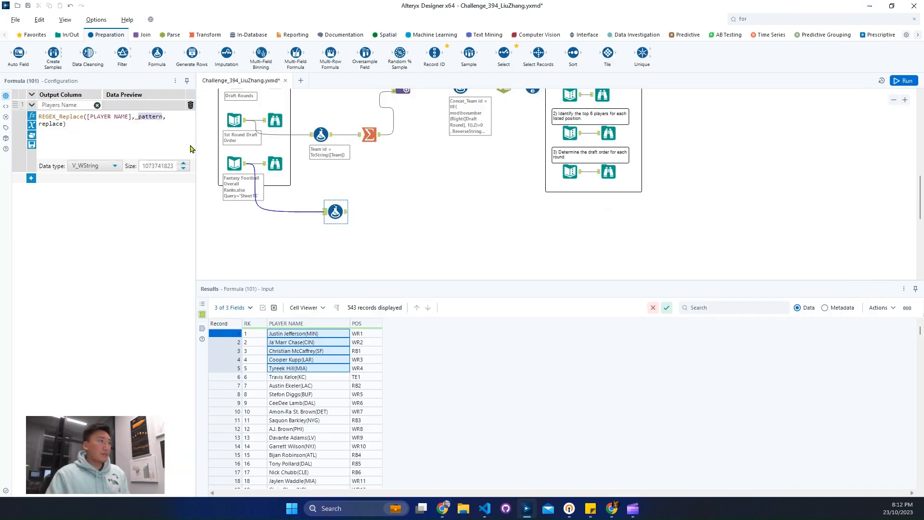
pyautogui.write("'")
pyautogui.hotkey('ctrl', 'v')
pyautogui.write("'")
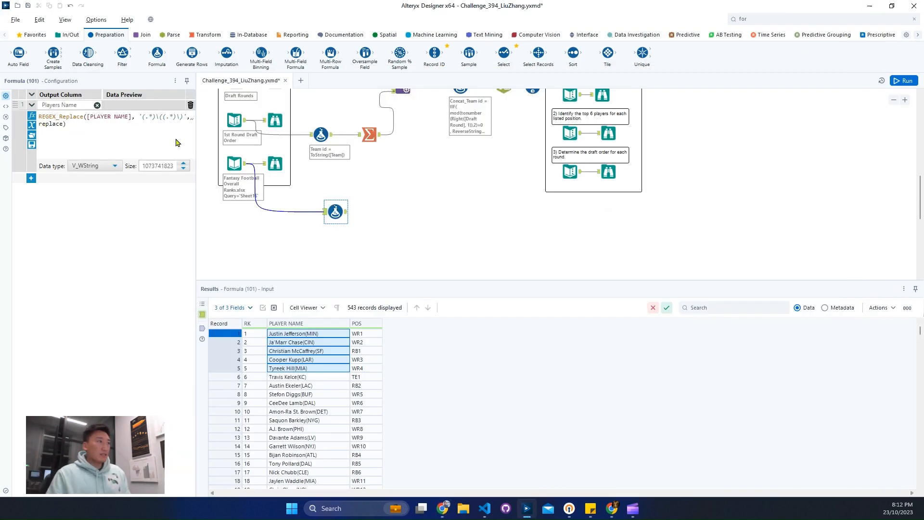
pyautogui.doubleClick(58, 124)
pyautogui.write("', '")
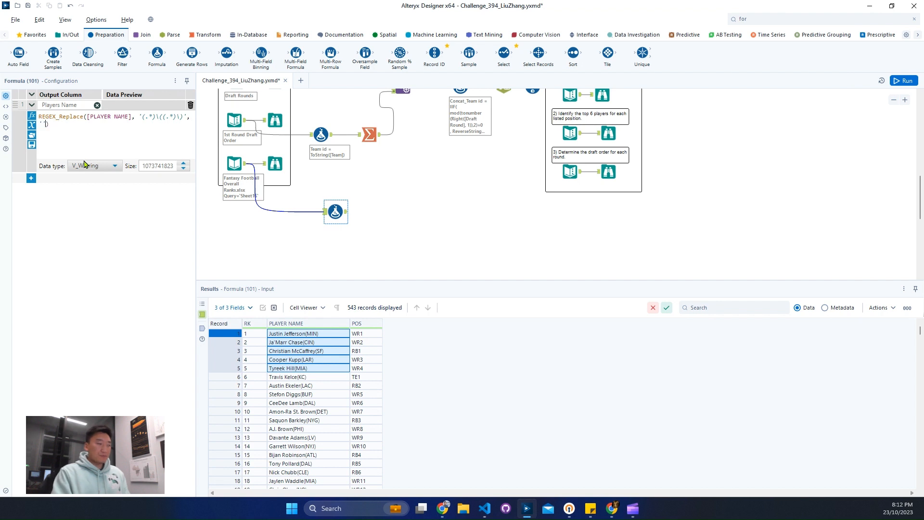
pyautogui.write('$1')
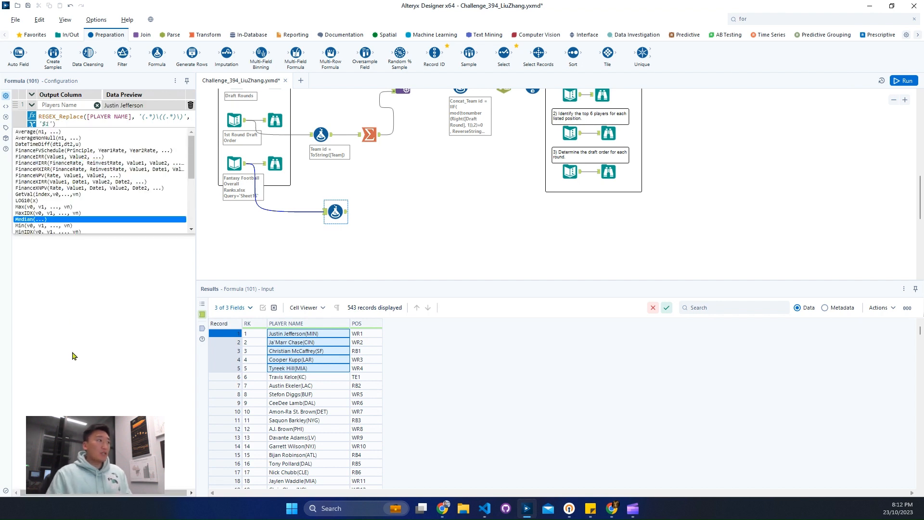
# Add a second output column named Team Name to the Formula tool.
pyautogui.click(31, 178)
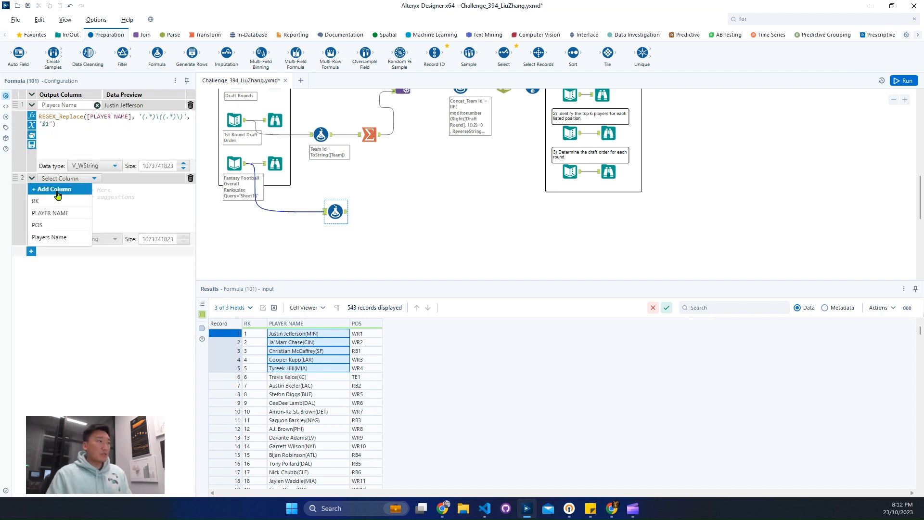
pyautogui.write('Team')
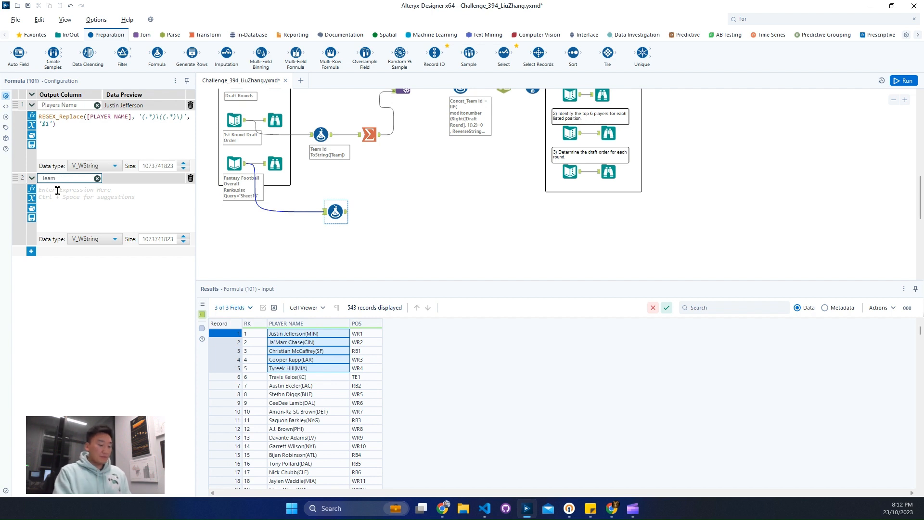
pyautogui.write(' Name')
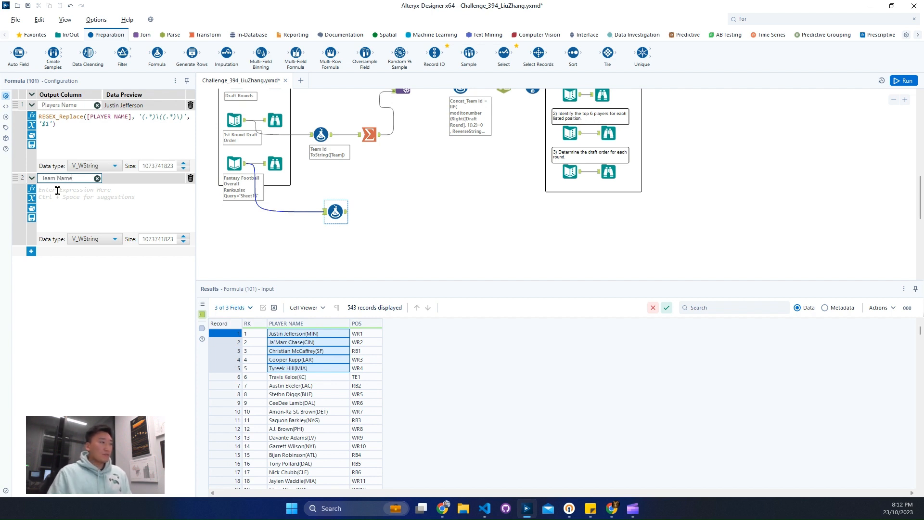
# Reuse the Players Name expression for the Team Name column and set its replacement to '$2'.
pyautogui.click(83, 136)
pyautogui.click(71, 213)
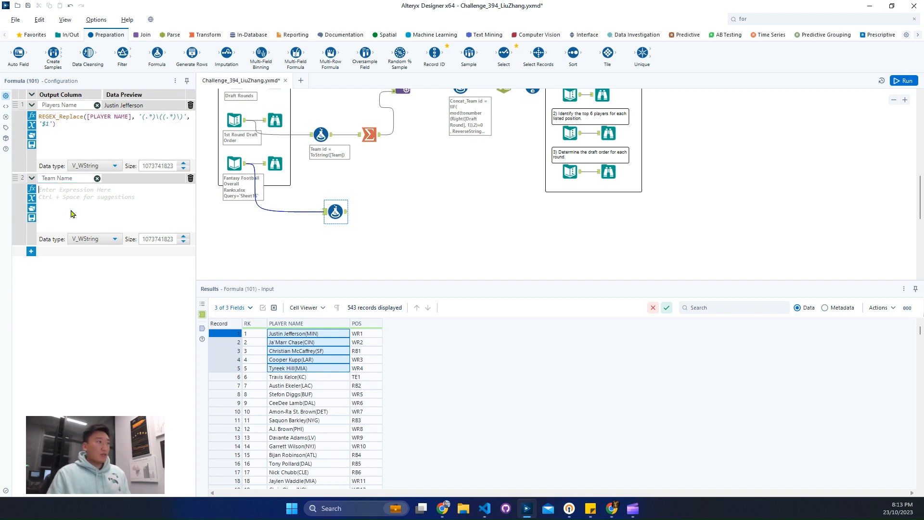
pyautogui.write("REGEX_Replace([PLAYER NAME], '(.*)\\((.*)\\)', '$1')")
pyautogui.click(49, 196)
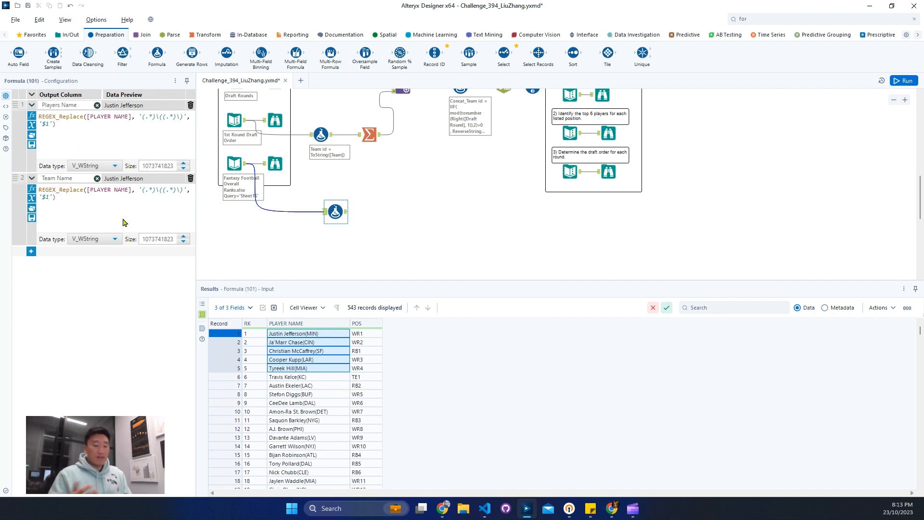
pyautogui.press('BackSpace')
pyautogui.write('2')
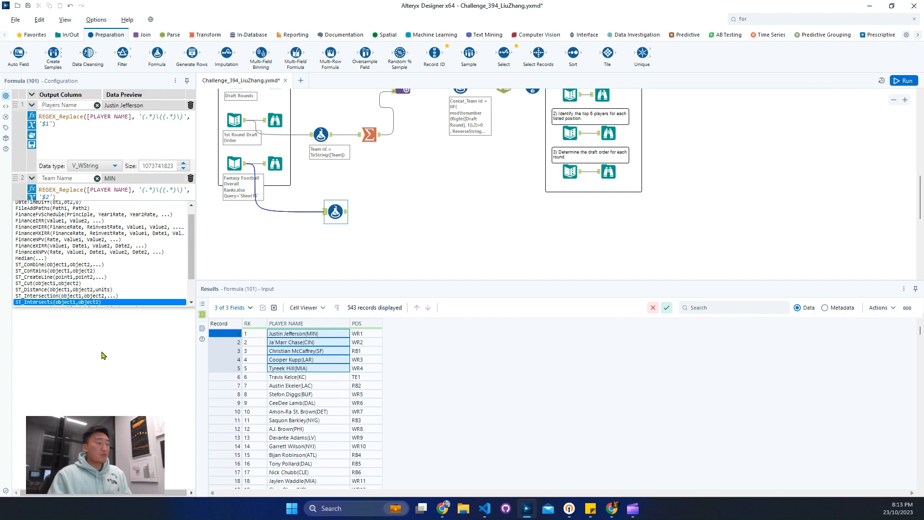
# Add a third output column named Position to the Formula tool.
pyautogui.click(104, 355)
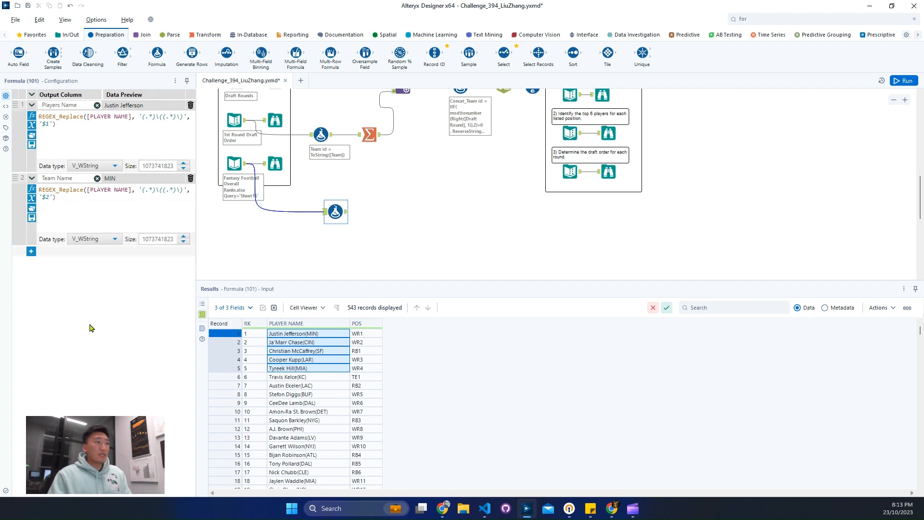
pyautogui.click(32, 253)
pyautogui.click(63, 261)
pyautogui.write('Po')
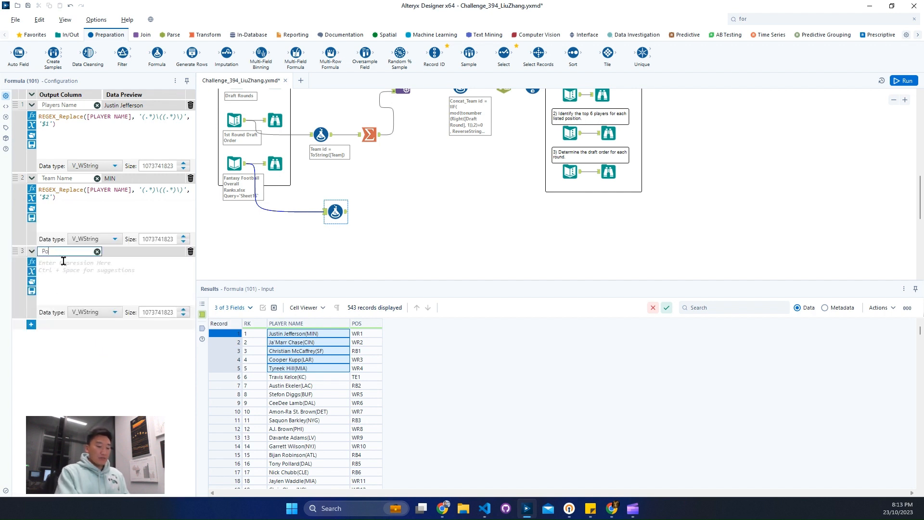
pyautogui.write('sition')
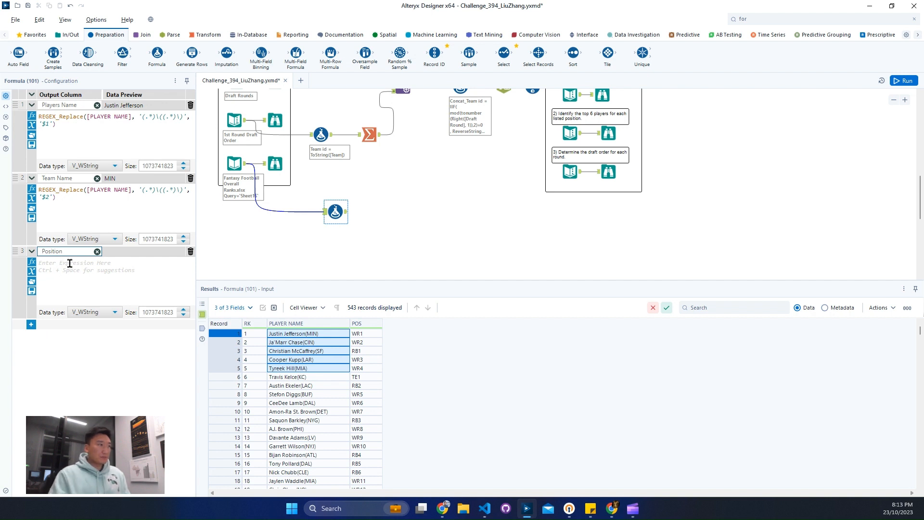
# Reuse the Team Name expression for the Position column and change its source field to [POS].
pyautogui.click(83, 207)
pyautogui.hotkey('ctrl', 'a')
pyautogui.hotkey('ctrl', 'c')
pyautogui.click(77, 271)
pyautogui.hotkey('ctrl', 'v')
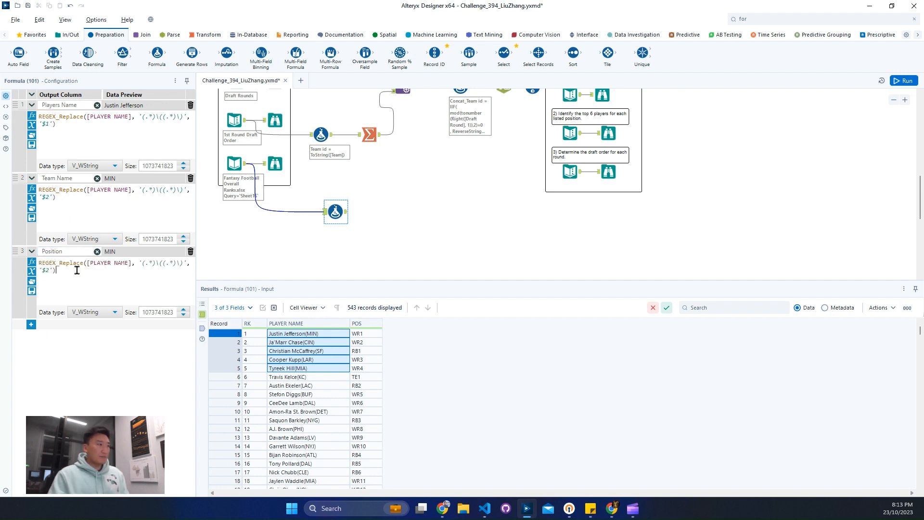
pyautogui.doubleClick(121, 263)
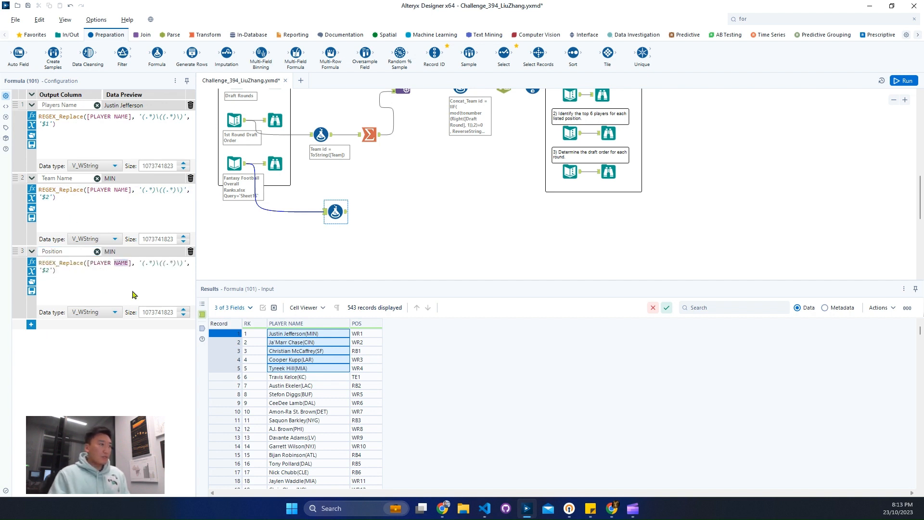
pyautogui.press('BackSpace')
pyautogui.press('BackSpace')
pyautogui.press('BackSpace')
pyautogui.press('BackSpace')
pyautogui.press('BackSpace')
pyautogui.press('BackSpace')
pyautogui.press('BackSpace')
pyautogui.press('BackSpace')
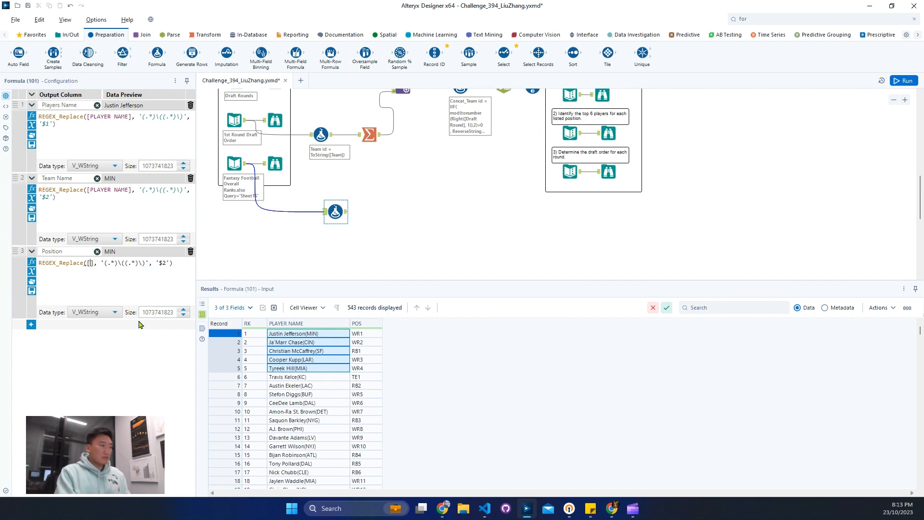
pyautogui.write('POS')
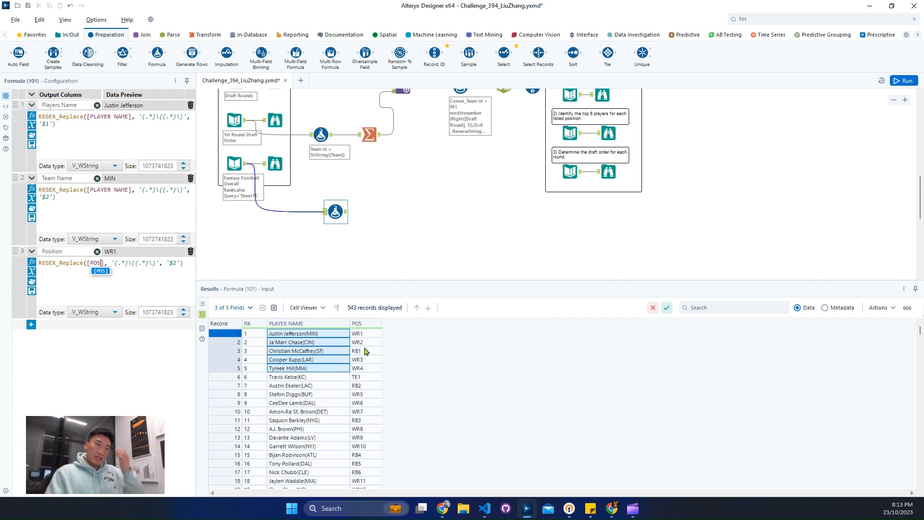
# Change the first group of the Position pattern to (\u+), remove the escaped opening parenthesis, and empty the second group.
pyautogui.click(126, 264)
pyautogui.press('BackSpace')
pyautogui.press('BackSpace')
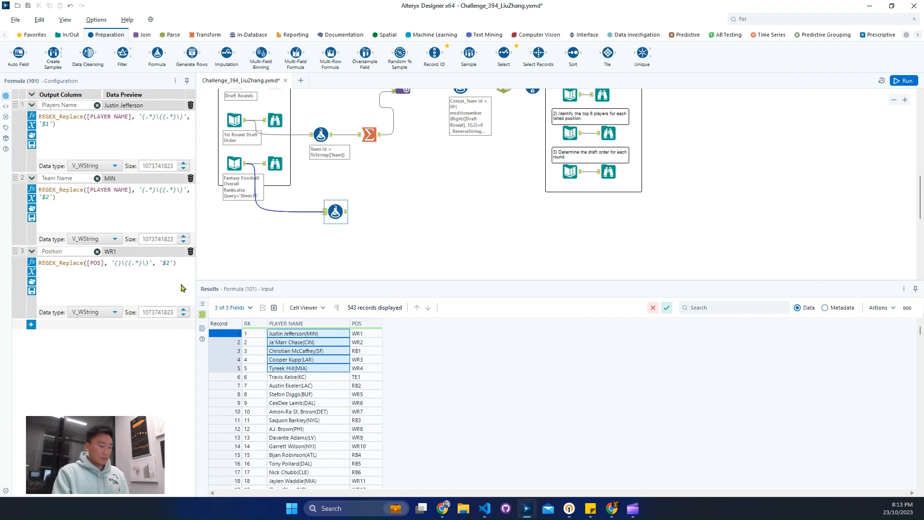
pyautogui.write('\\w')
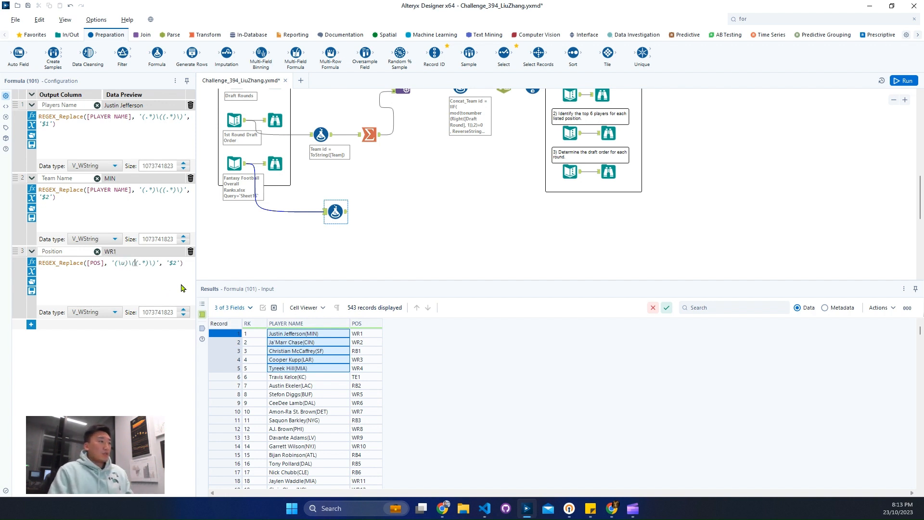
pyautogui.press('Right')
pyautogui.press('Delete')
pyautogui.press('Delete')
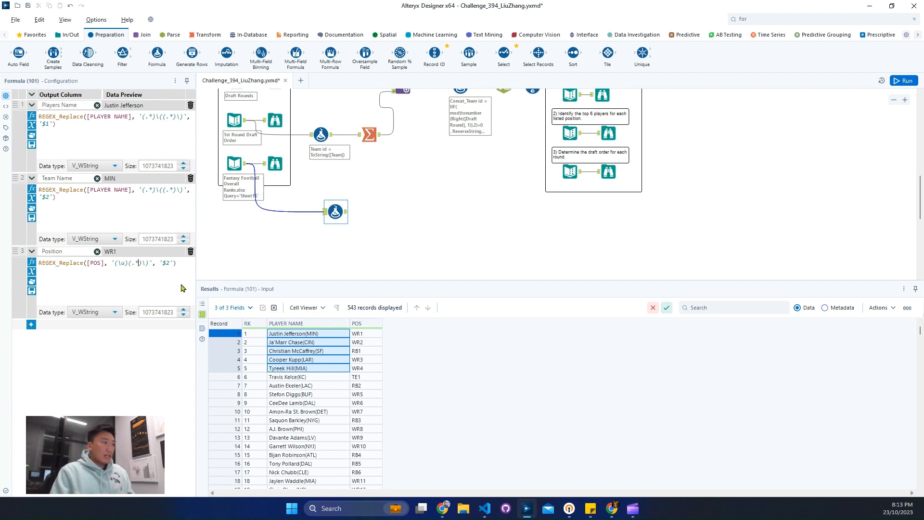
pyautogui.press('Right')
pyautogui.press('Delete')
pyautogui.press('Delete')
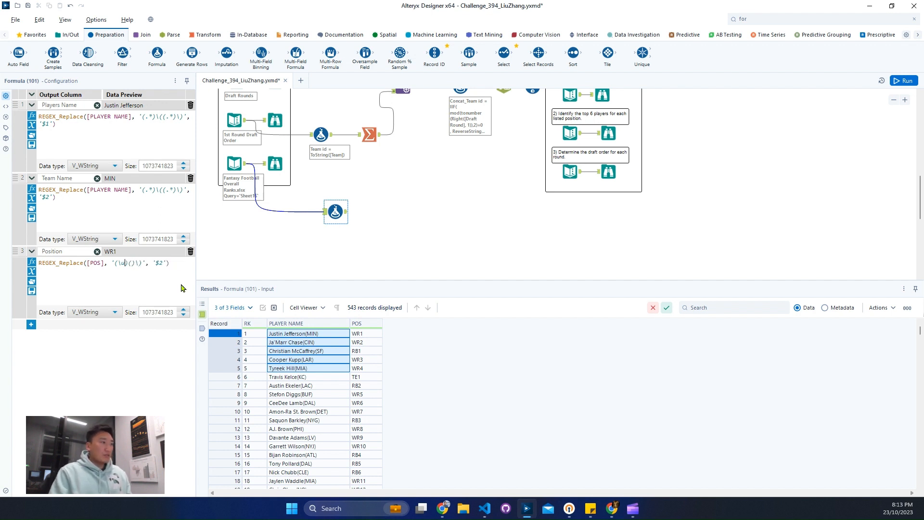
pyautogui.press('Left')
pyautogui.press('Left')
pyautogui.write('+')
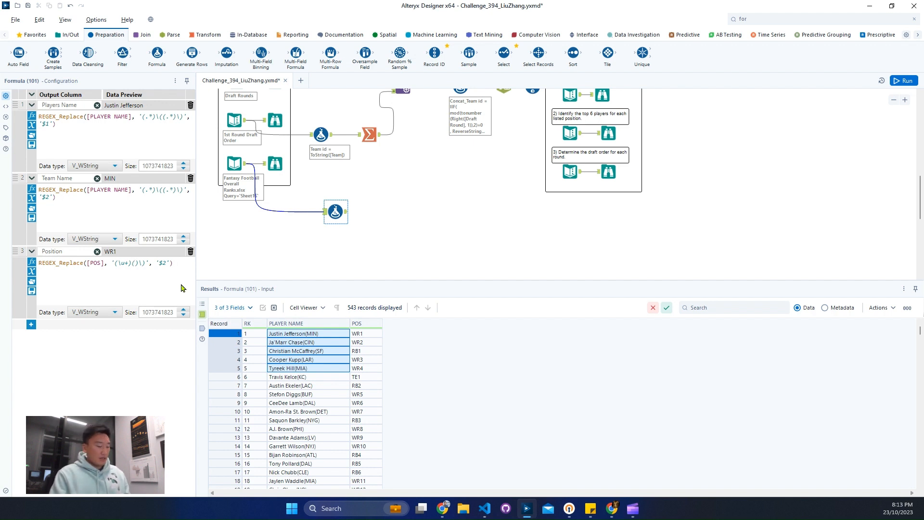
# Complete the Position pattern as '(\u+)(\d+)' and set its replacement to '$1'.
pyautogui.press('Right')
pyautogui.press('Right')
pyautogui.write('\\d+')
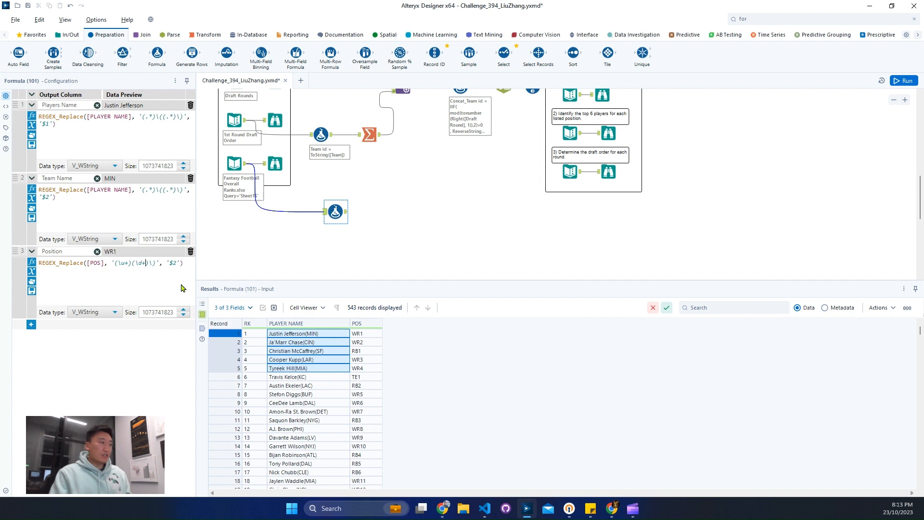
pyautogui.press('BackSpace')
pyautogui.press('BackSpace')
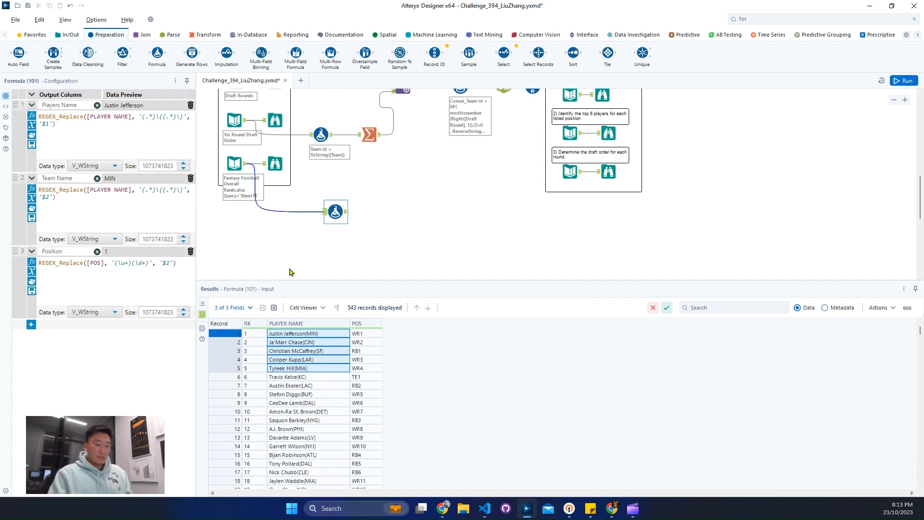
pyautogui.press('BackSpace')
pyautogui.write('1')
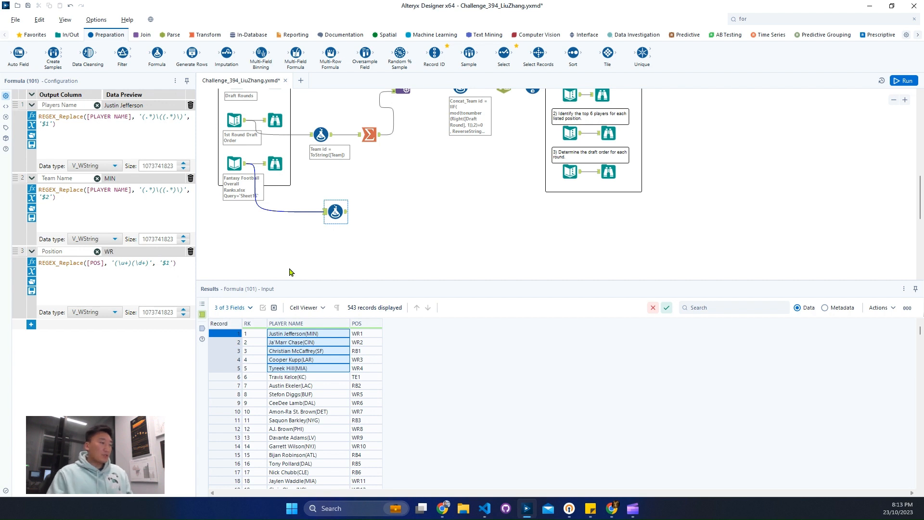
# Add a fourth output column named Position id to the Formula tool.
pyautogui.click(31, 325)
pyautogui.write('P')
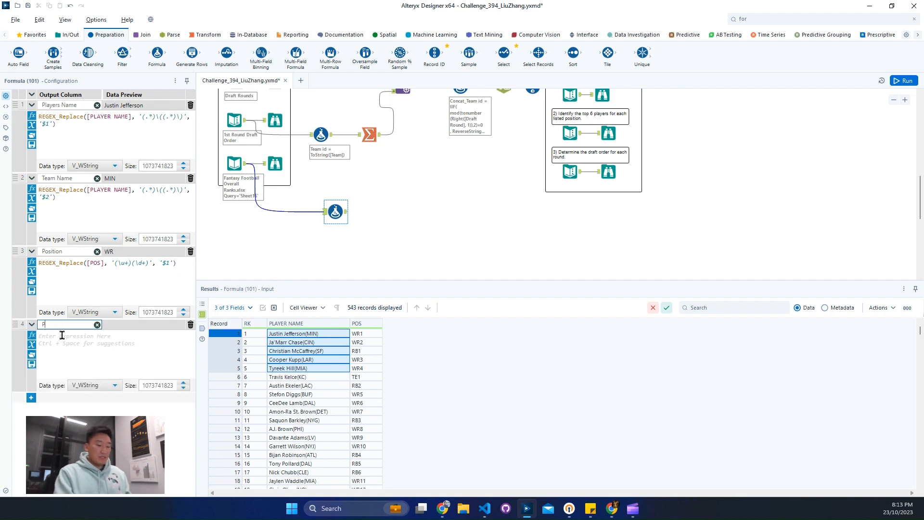
pyautogui.write('osition id')
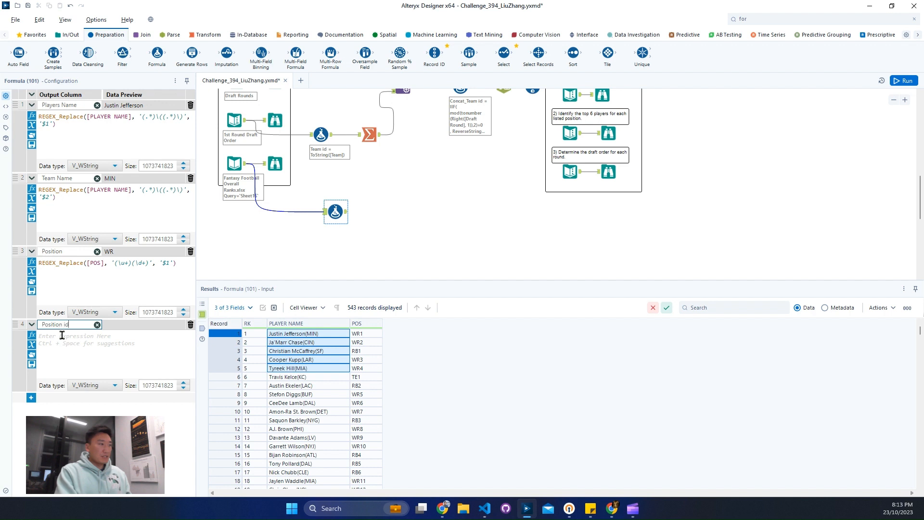
# Reuse the Position expression for the Position id column and set its replacement to '$2'.
pyautogui.click(157, 285)
pyautogui.hotkey('ctrl', 'a')
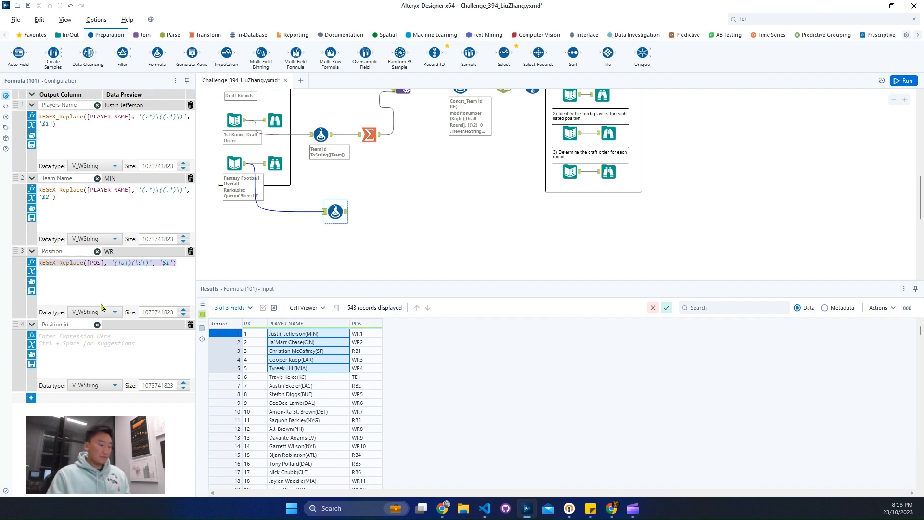
pyautogui.click(83, 363)
pyautogui.hotkey('ctrl', 'v')
pyautogui.click(169, 336)
pyautogui.press('BackSpace')
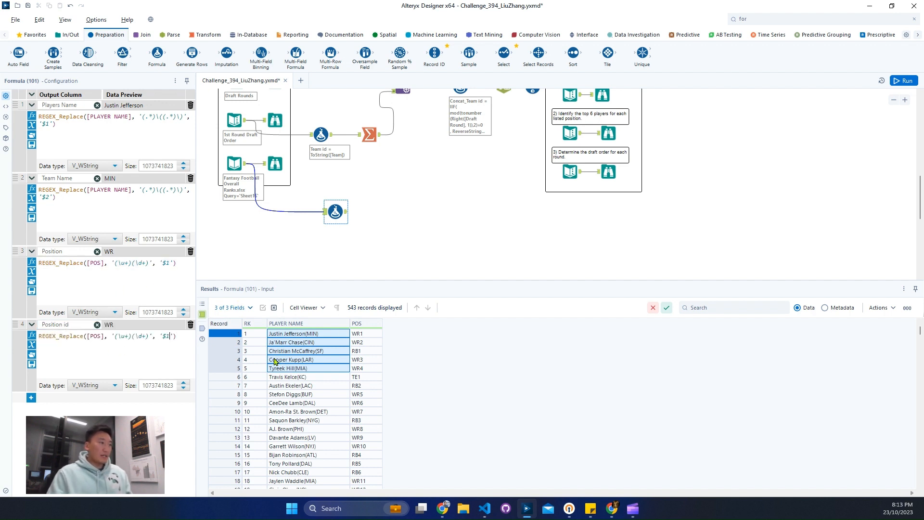
pyautogui.write('2')
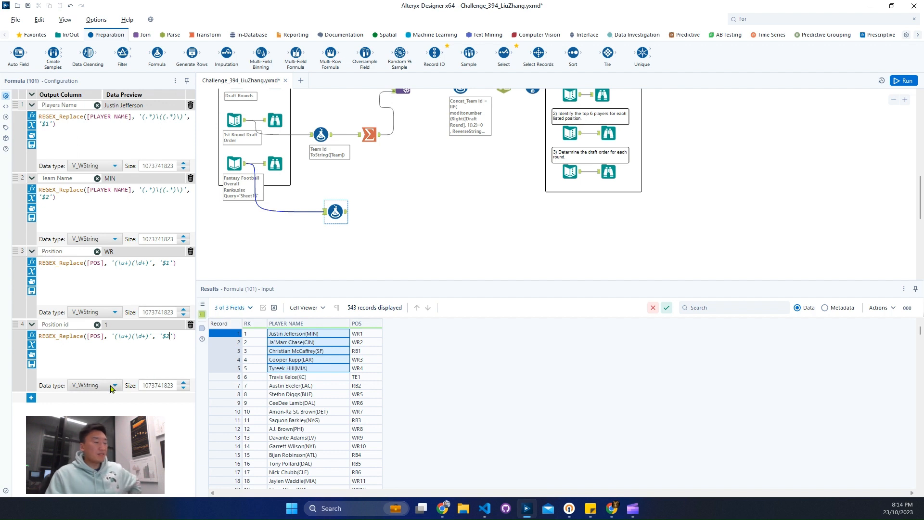
# Set the Position id column's data type to Int64 and run the workflow.
pyautogui.click(110, 388)
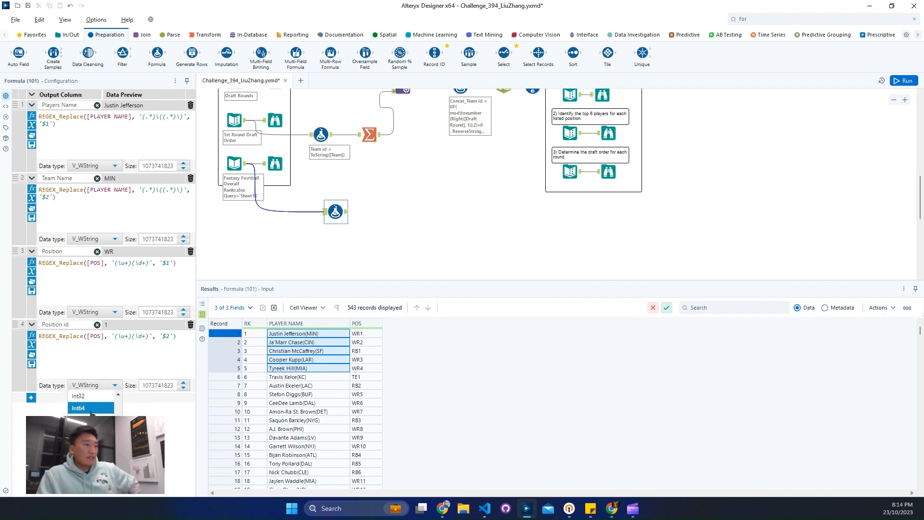
pyautogui.click(91, 408)
pyautogui.click(412, 191)
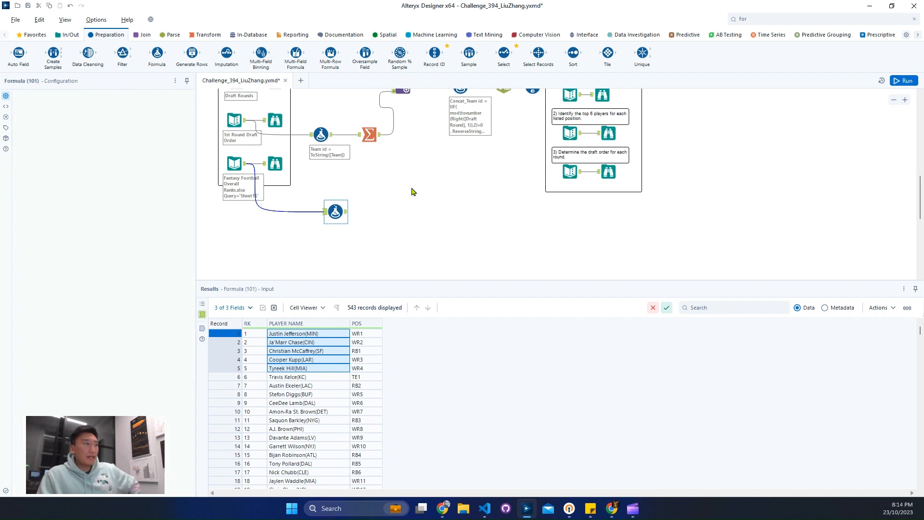
pyautogui.hotkey('ctrl', 'r')
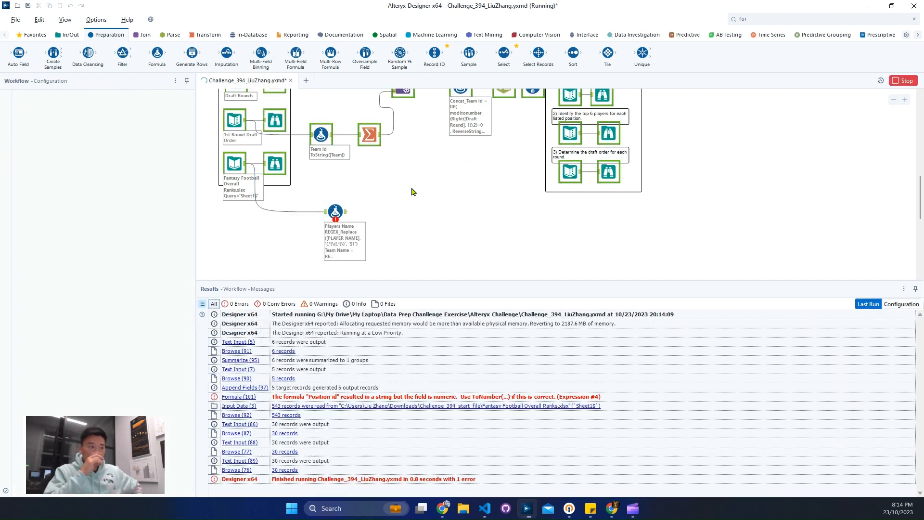
# Wrap the Position id expression in the ToNumber function and rerun the workflow.
pyautogui.click(334, 212)
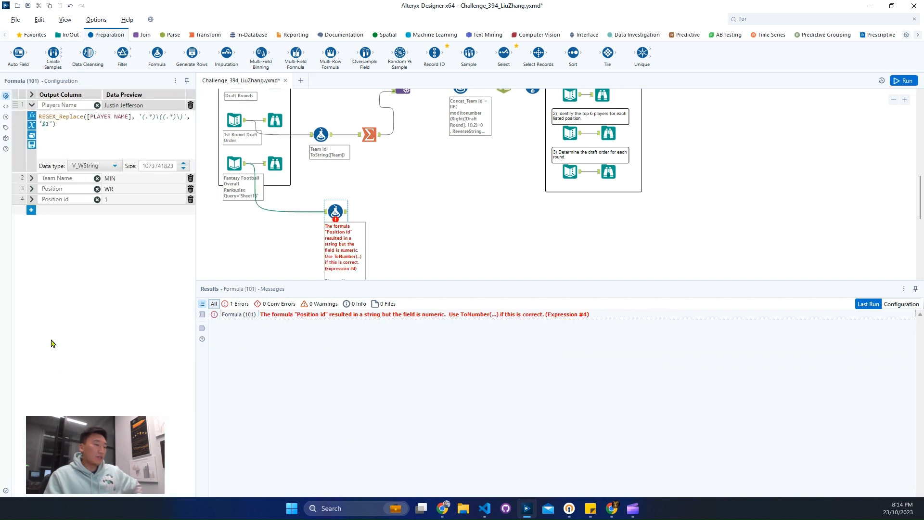
pyautogui.click(31, 198)
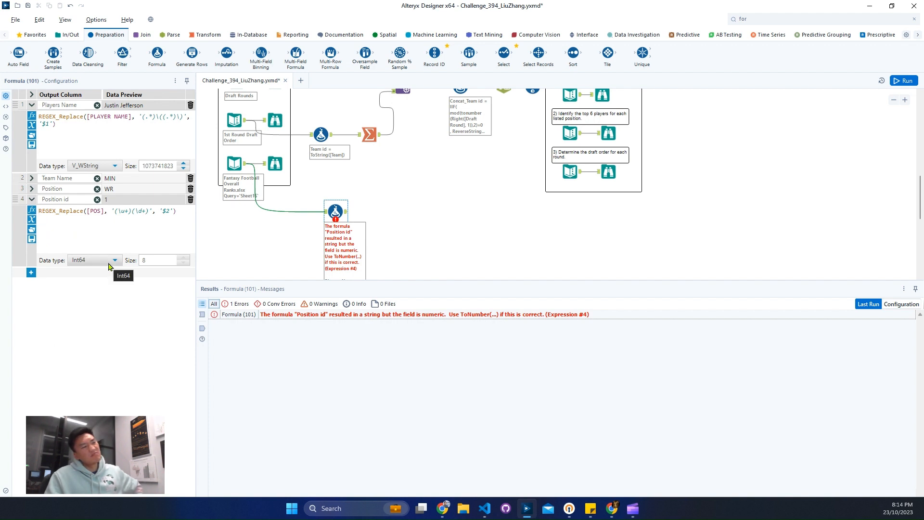
pyautogui.press('Return')
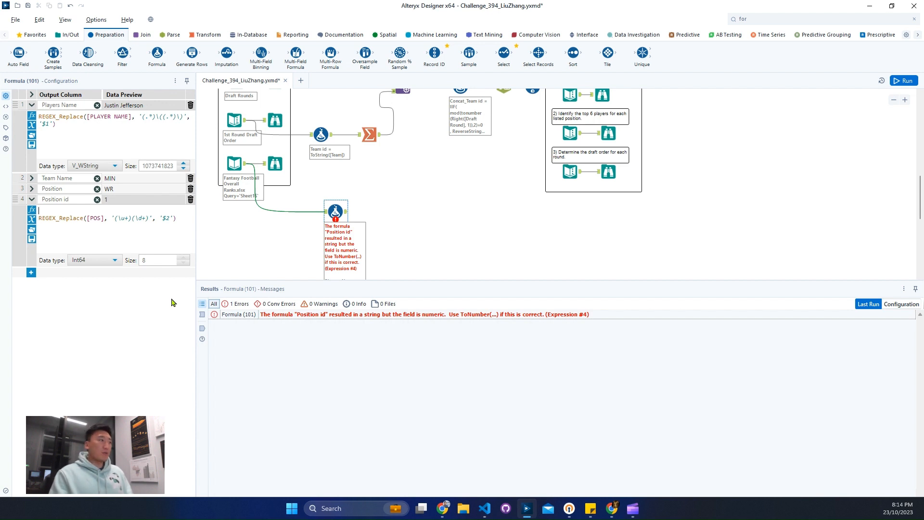
pyautogui.write('tonu')
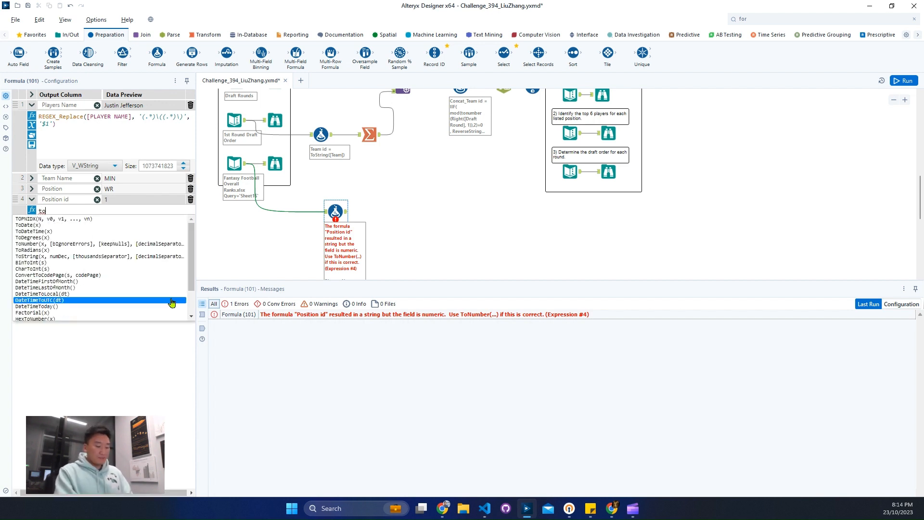
pyautogui.press('Return')
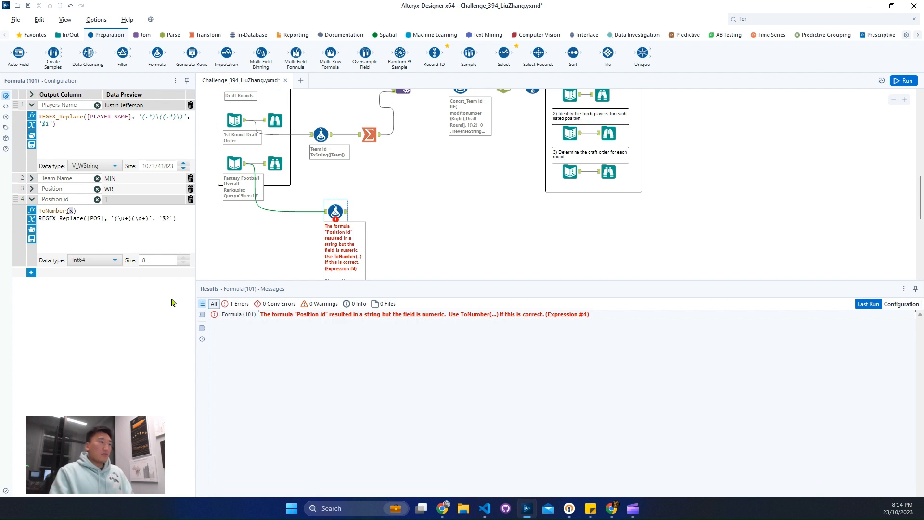
pyautogui.press('BackSpace')
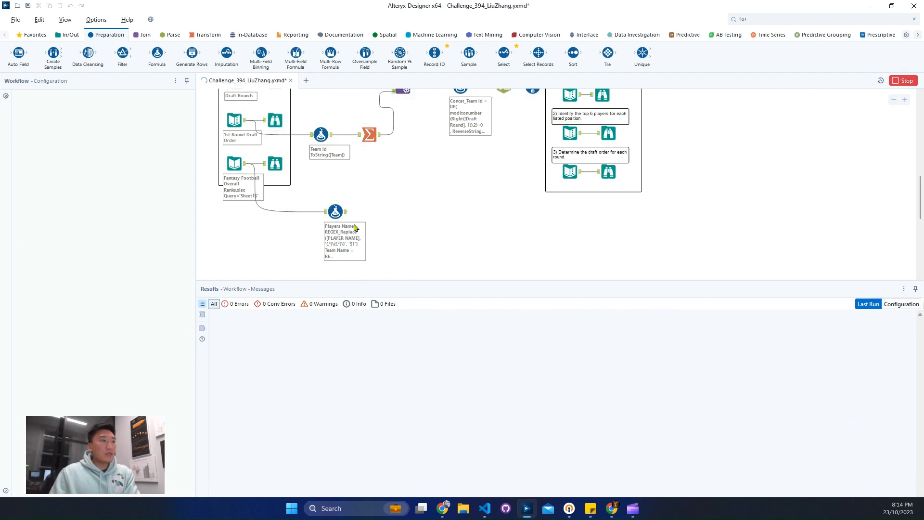
# Review the Formula tool's new output columns and sort the results by Position in descending order.
pyautogui.click(353, 225)
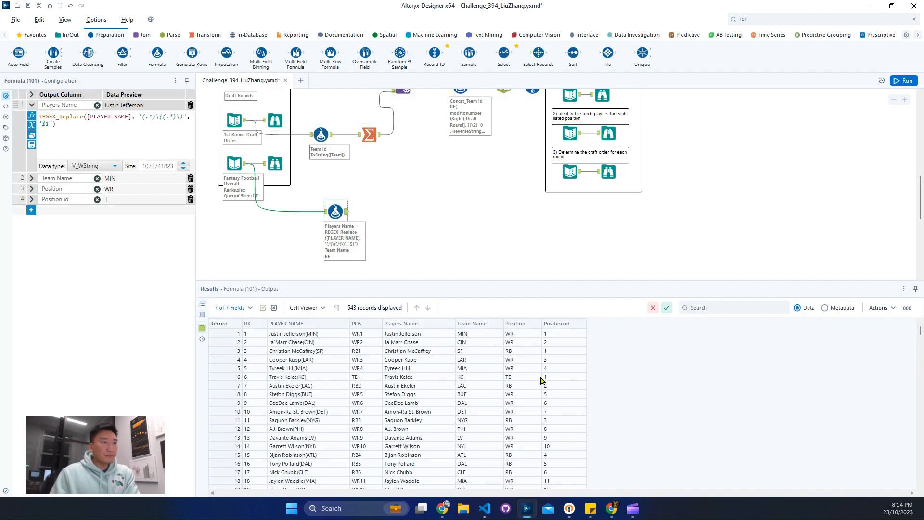
pyautogui.moveTo(406, 343); pyautogui.dragTo(563, 421)
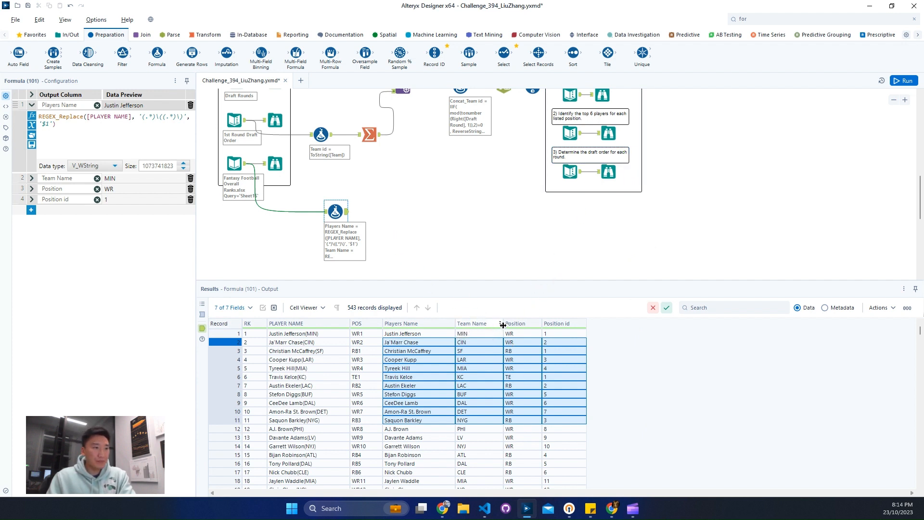
pyautogui.click(539, 324)
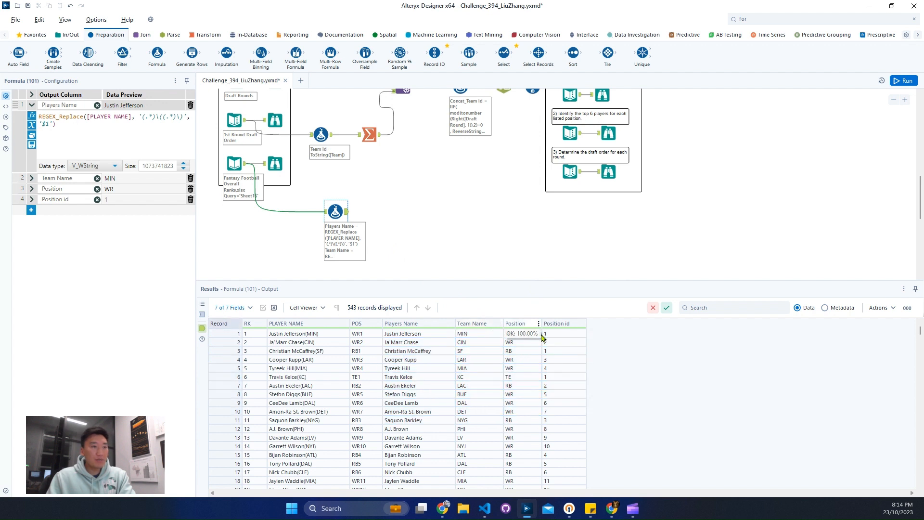
pyautogui.click(635, 375)
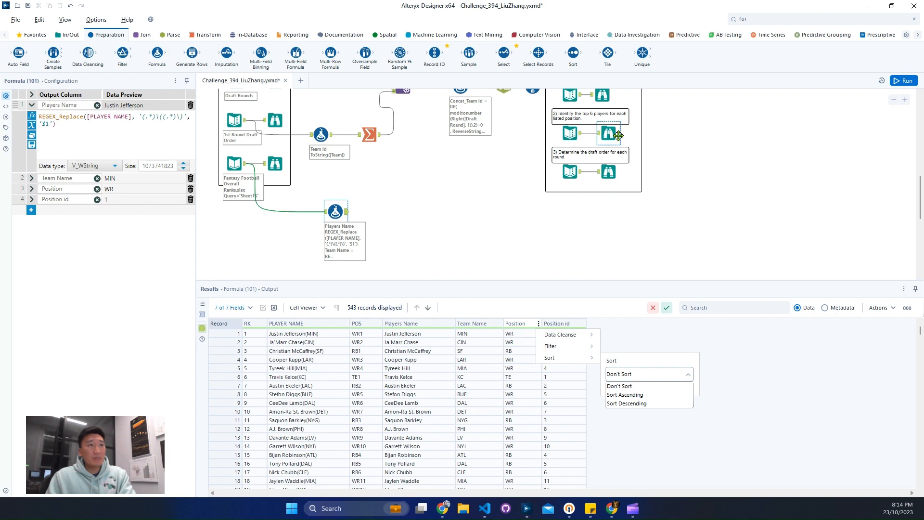
pyautogui.click(641, 403)
pyautogui.click(683, 389)
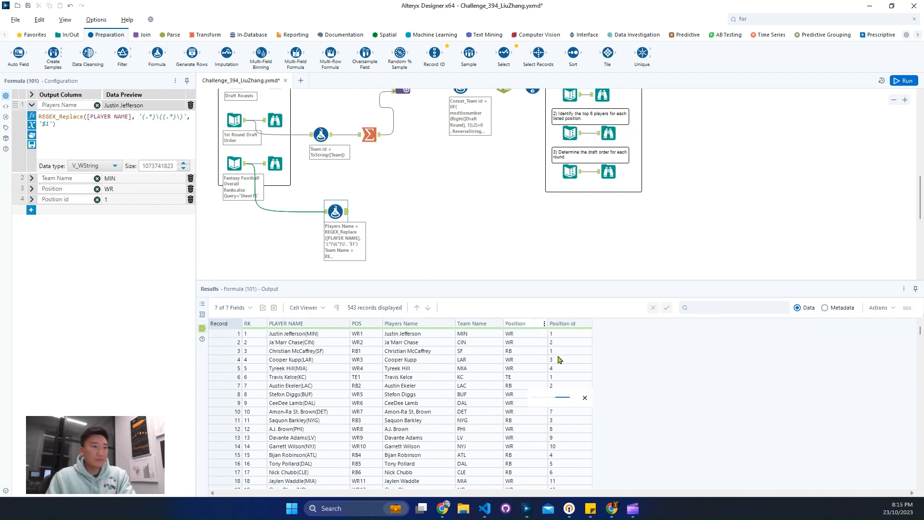
# Sort the results by Position id in ascending order, apply the sorting to the workflow as a Sort tool, and run it.
pyautogui.click(578, 323)
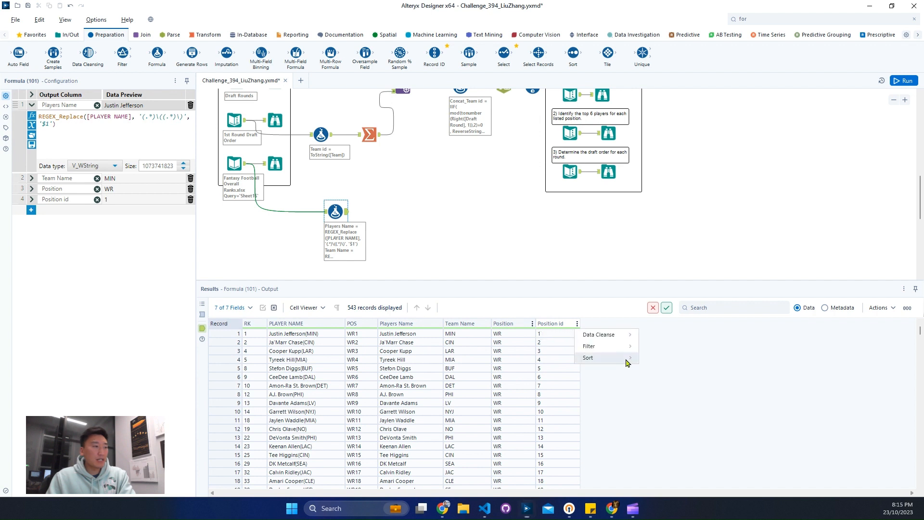
pyautogui.moveTo(628, 363)
pyautogui.click(684, 376)
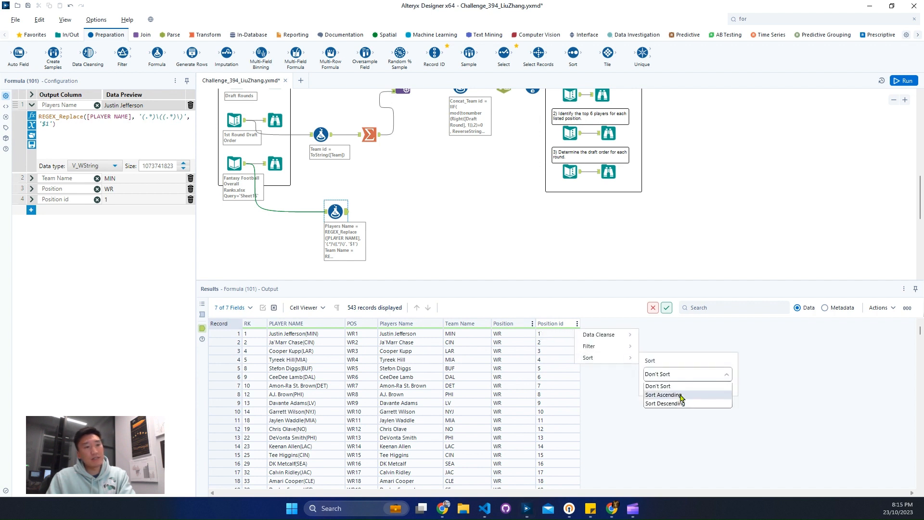
pyautogui.click(683, 395)
pyautogui.click(722, 386)
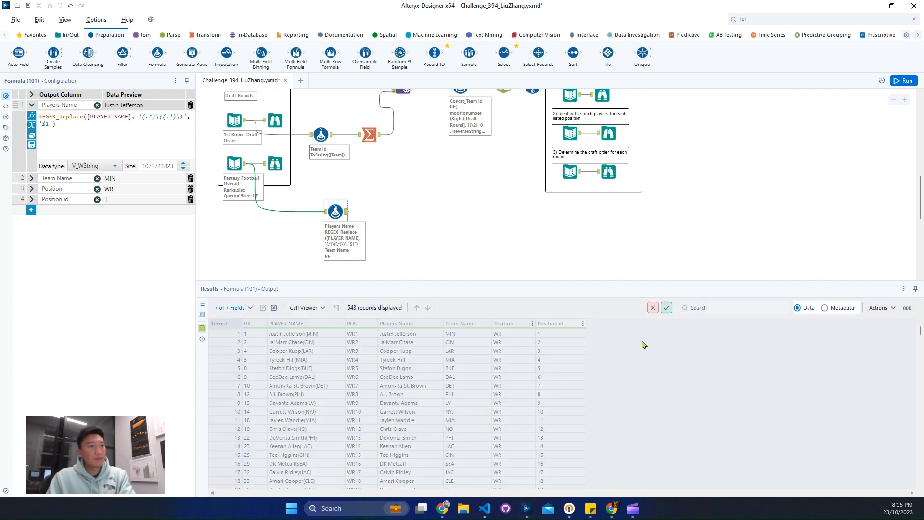
pyautogui.click(668, 309)
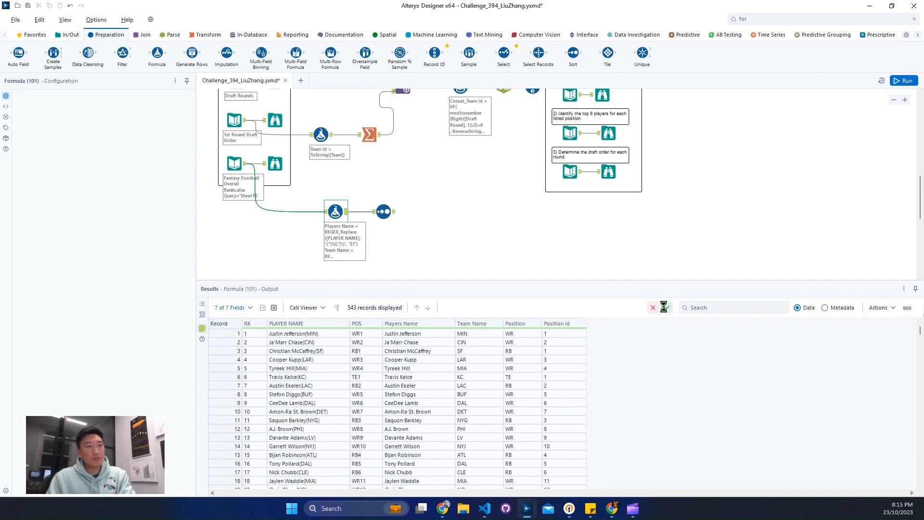
pyautogui.click(904, 82)
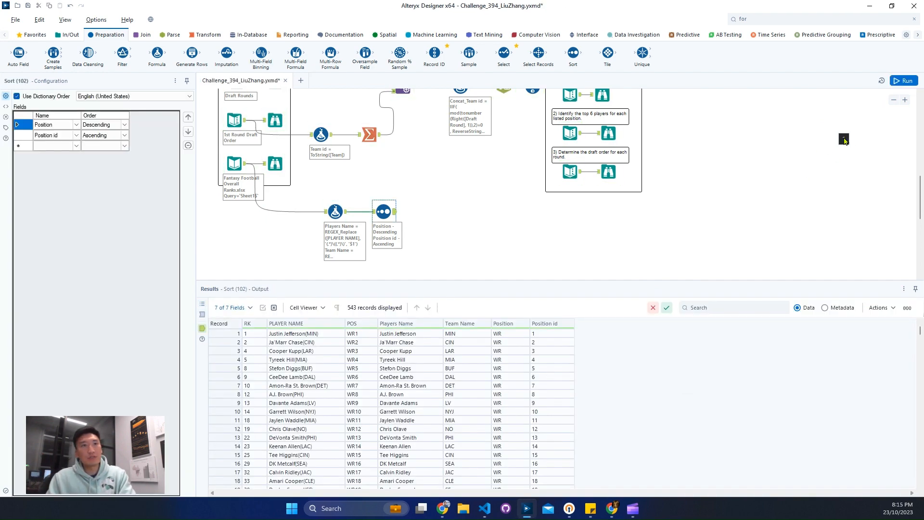
# Find the Sample tool and connect it after the Sort tool in the player-ranking stream.
pyautogui.scroll(1, 847, 173)
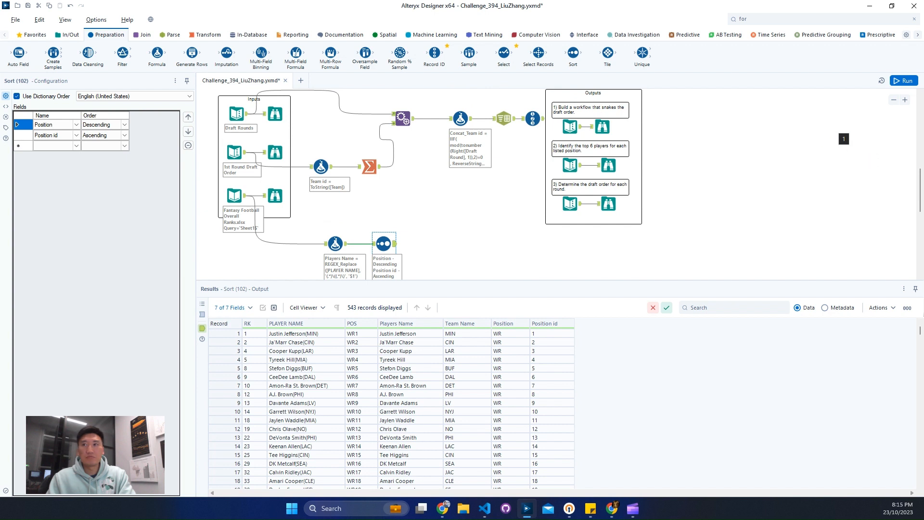
pyautogui.scroll(-2, 538, 236)
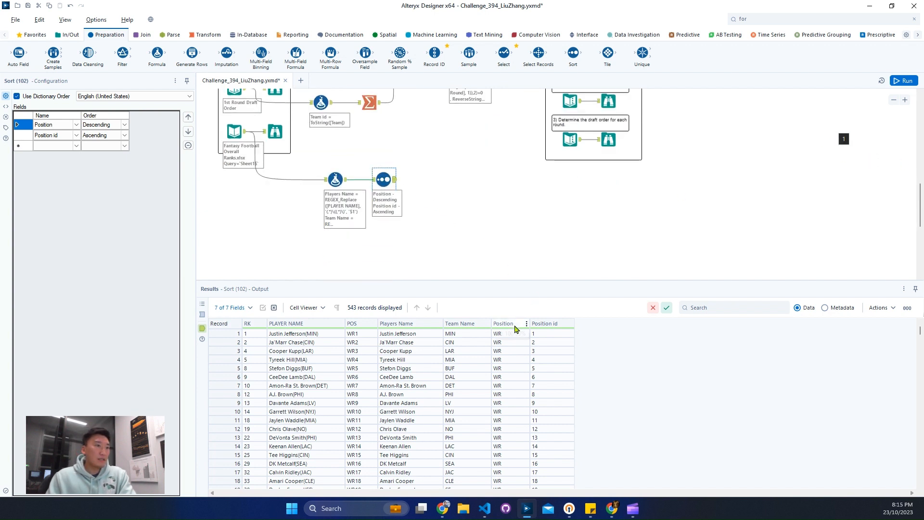
pyautogui.click(762, 19)
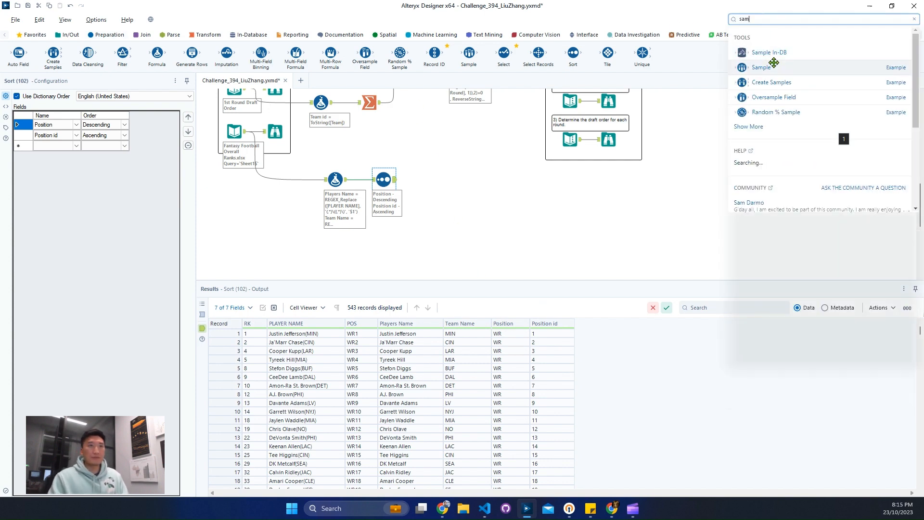
pyautogui.moveTo(774, 62); pyautogui.dragTo(434, 181)
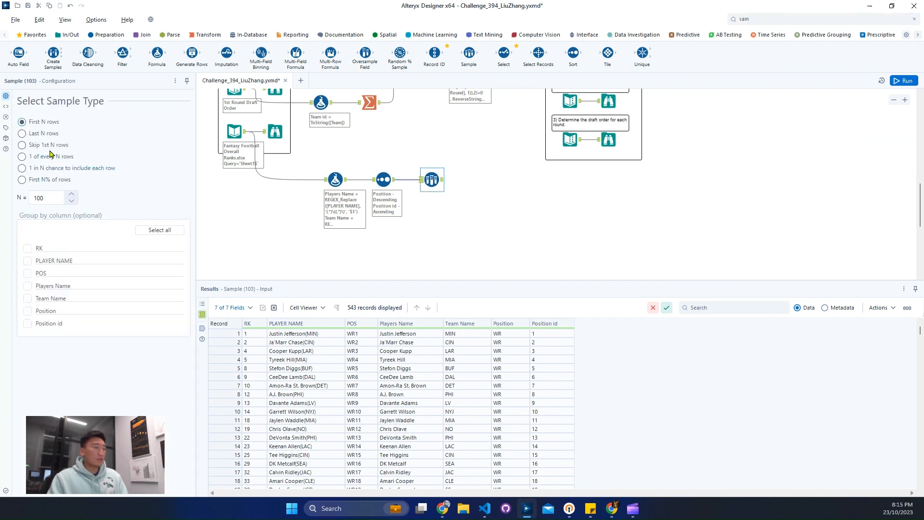
# Set the Sample tool to keep the first 6 rows grouped by Position, and run the workflow to view its output.
pyautogui.write('6')
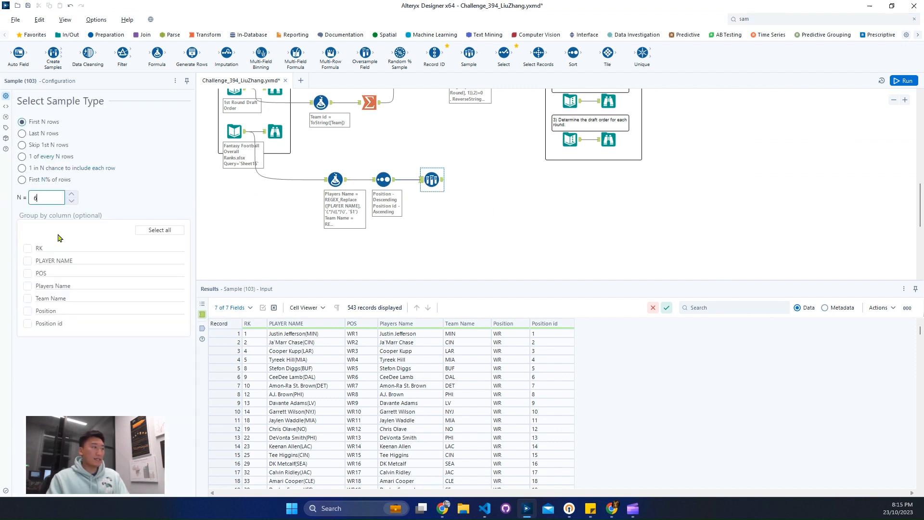
pyautogui.click(48, 311)
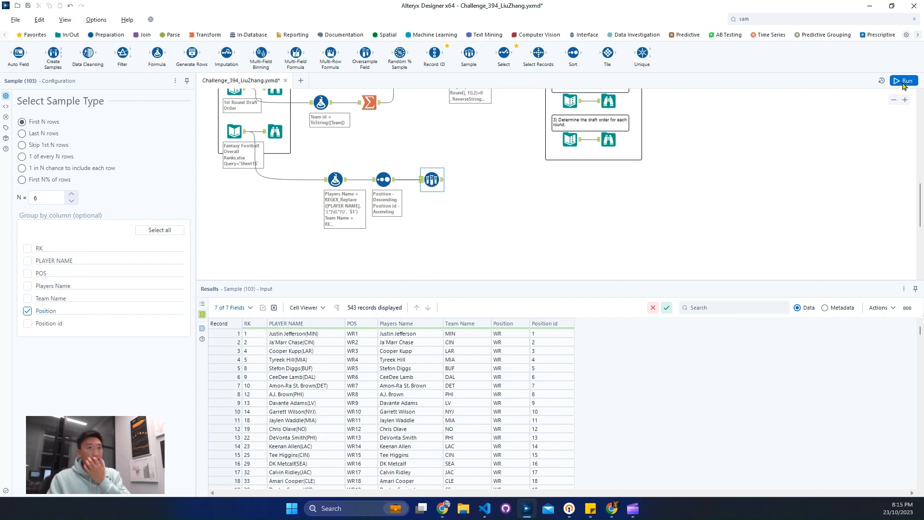
pyautogui.click(431, 208)
pyautogui.hotkey('ctrl', 'r')
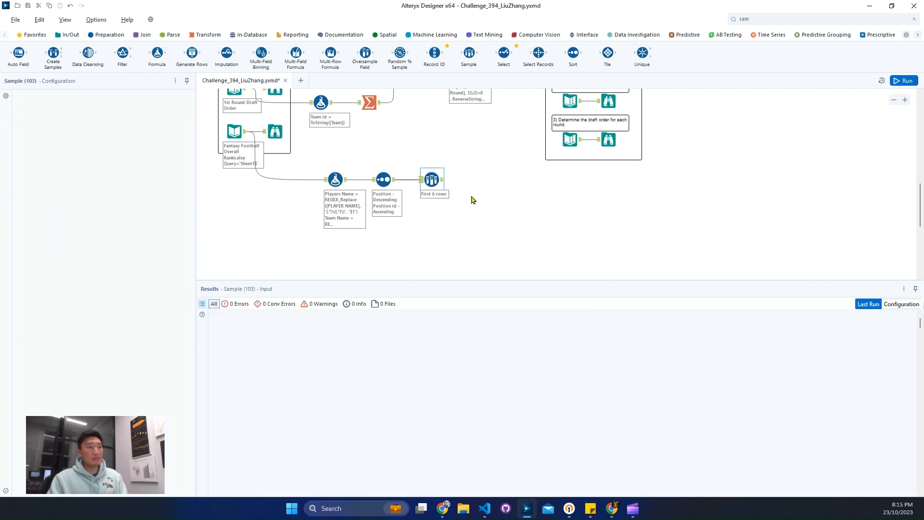
pyautogui.click(443, 182)
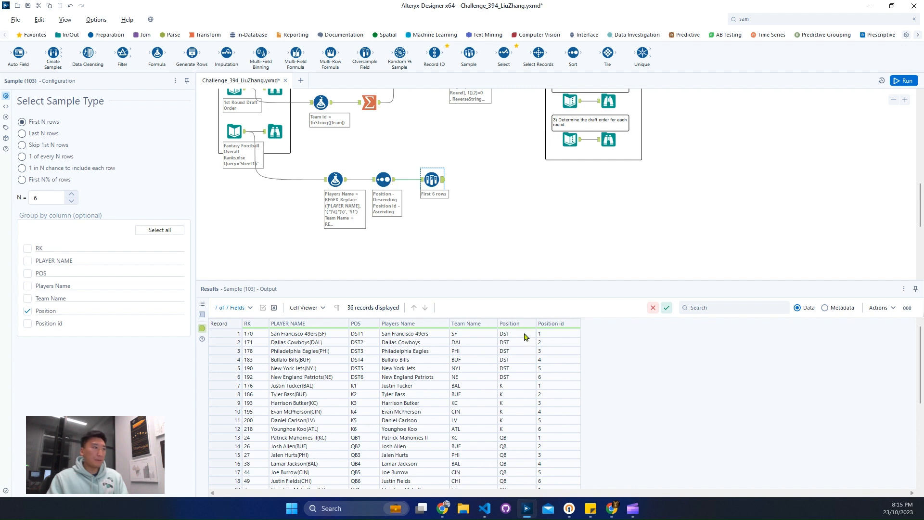
# Compare the position order in the Sample output with the expected output for the top 6 players per position.
pyautogui.moveTo(517, 343); pyautogui.dragTo(523, 439)
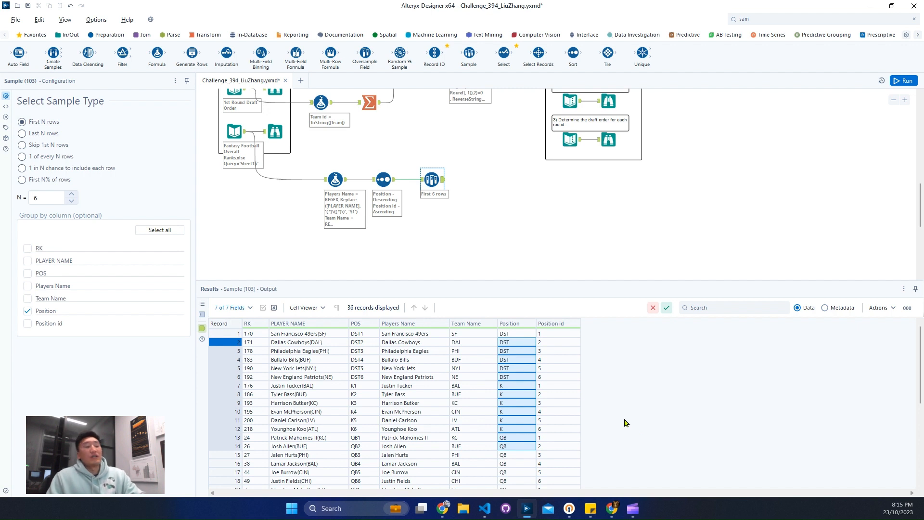
pyautogui.scroll(1, 653, 198)
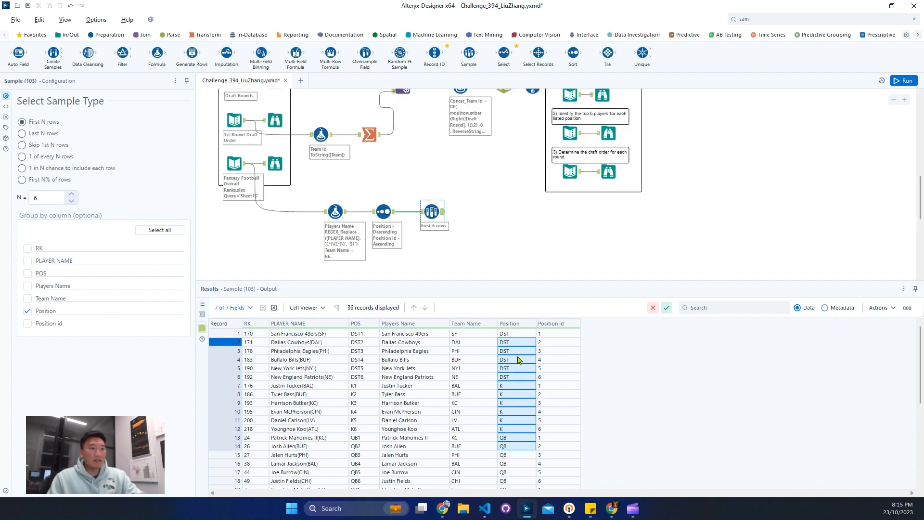
pyautogui.click(608, 133)
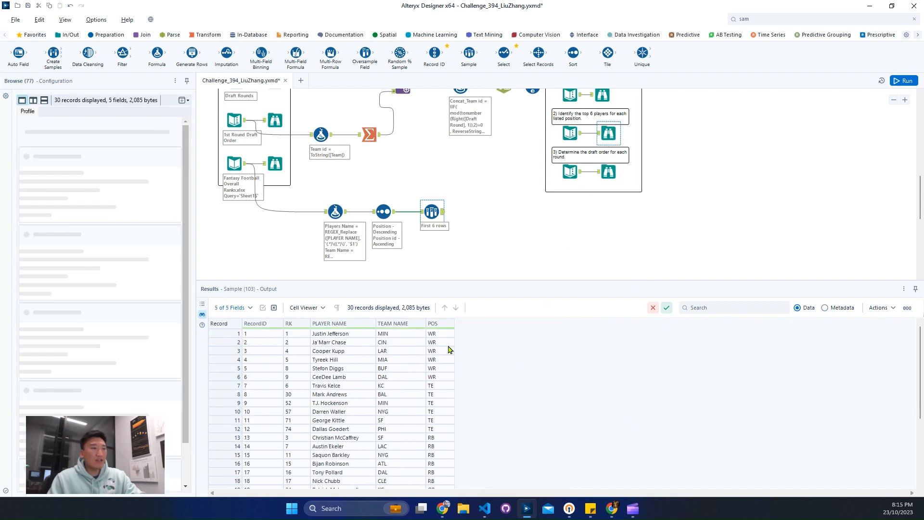
pyautogui.moveTo(448, 346); pyautogui.dragTo(446, 378)
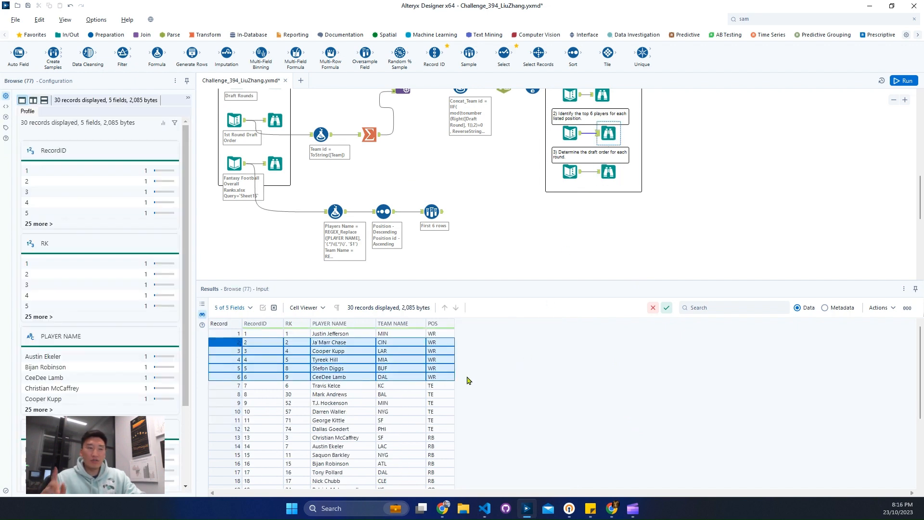
# Find the Sort tool and connect a second one after the Sample tool.
pyautogui.click(769, 19)
pyautogui.write('so')
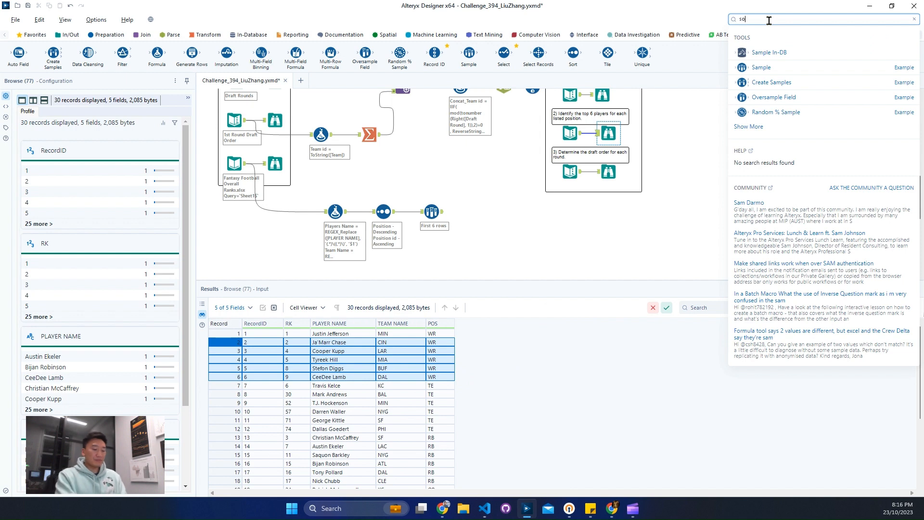
pyautogui.write('rt')
pyautogui.moveTo(758, 52)
pyautogui.mouseDown()
pyautogui.moveTo(479, 212)
pyautogui.moveTo(529, 212)
pyautogui.mouseUp()
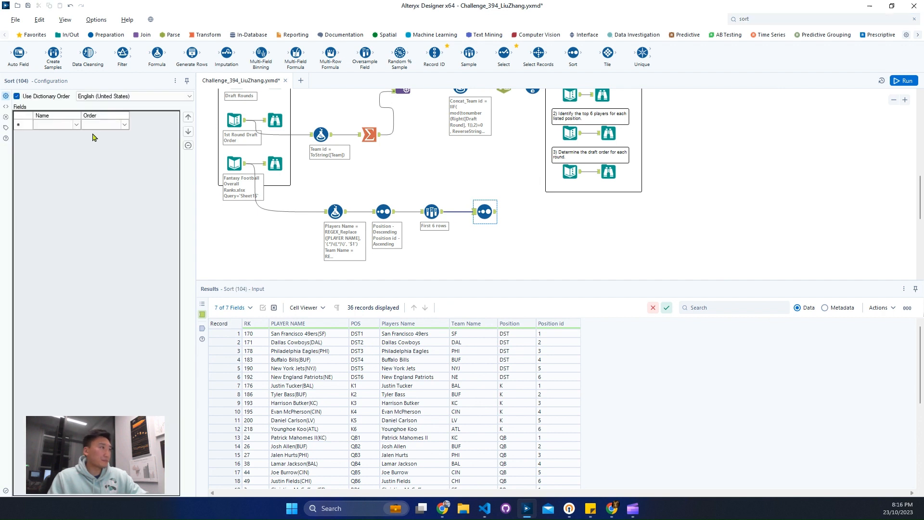
# Sort by Position descending and Position id ascending in the new Sort tool, and run the workflow to view its output.
pyautogui.click(77, 125)
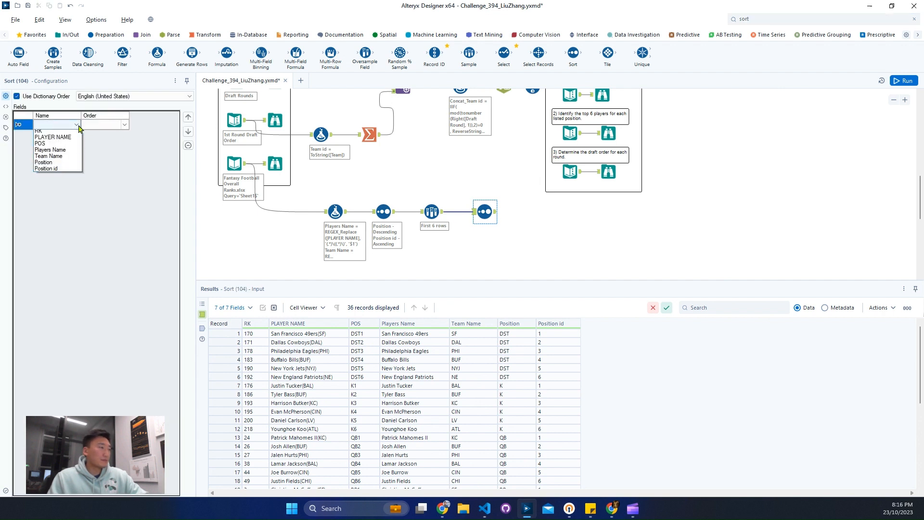
pyautogui.click(66, 164)
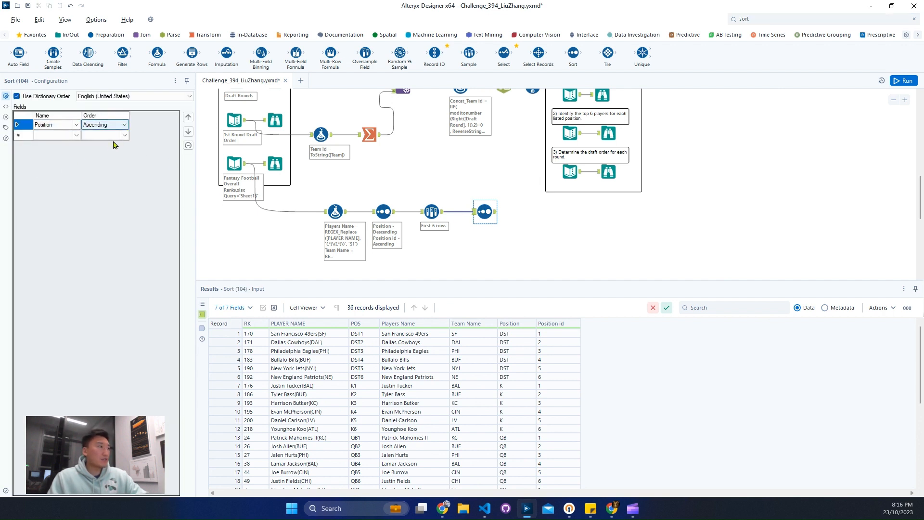
pyautogui.click(123, 125)
pyautogui.click(114, 140)
pyautogui.click(76, 138)
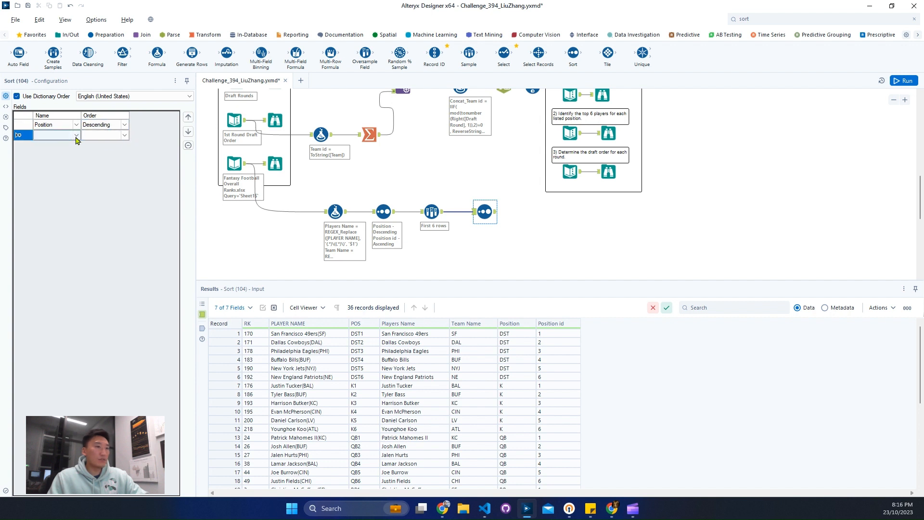
pyautogui.click(76, 136)
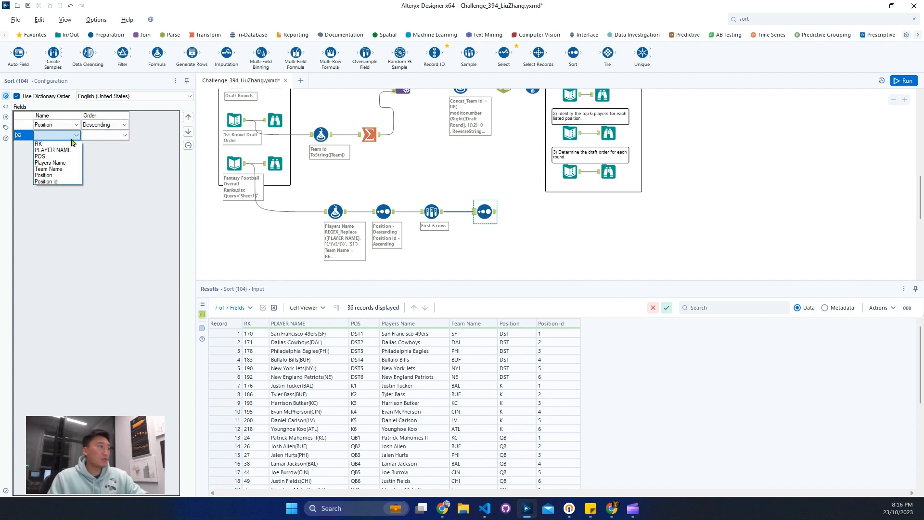
pyautogui.click(72, 181)
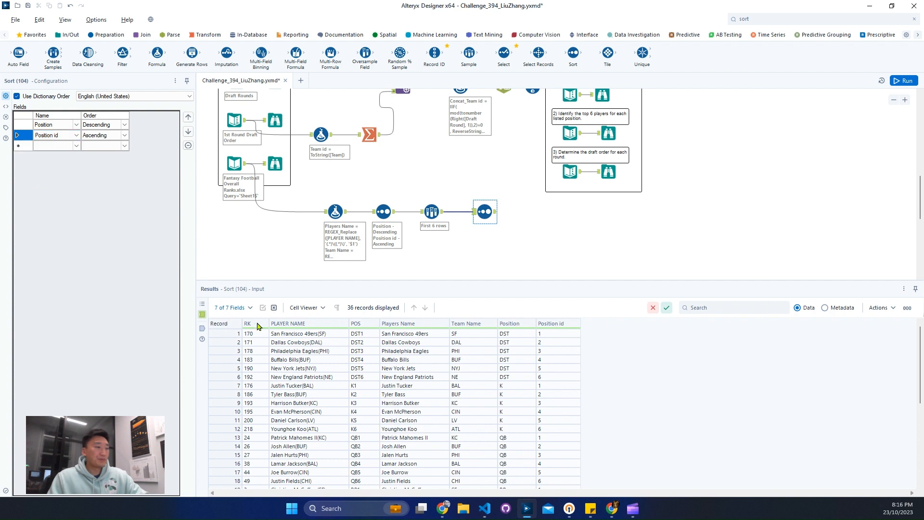
pyautogui.moveTo(250, 351); pyautogui.dragTo(337, 420)
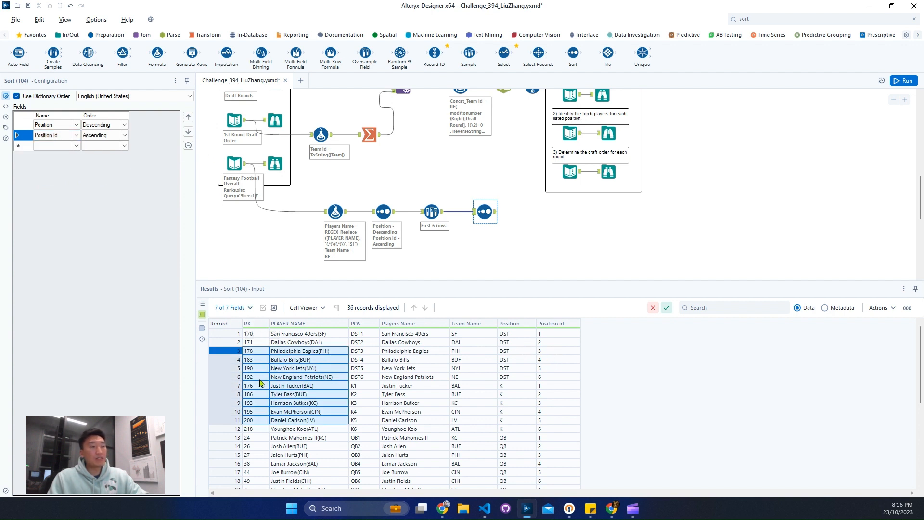
pyautogui.moveTo(259, 380); pyautogui.dragTo(253, 405)
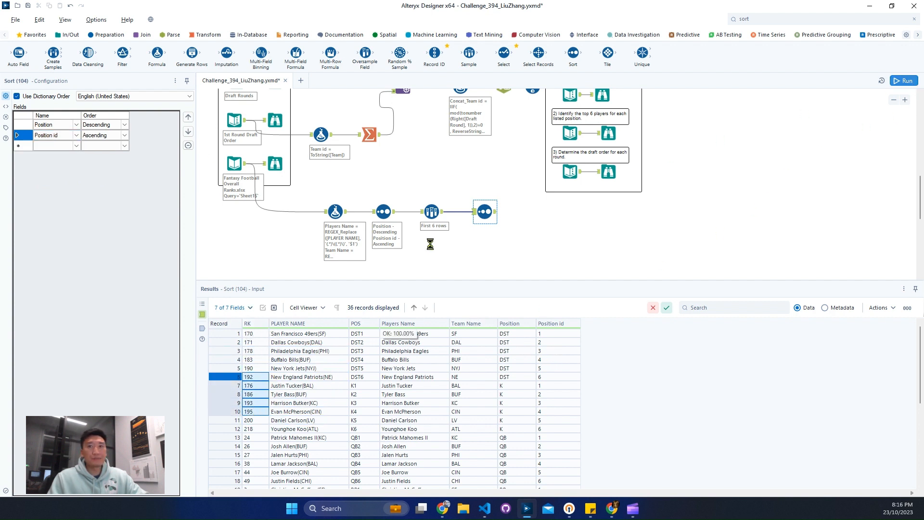
pyautogui.click(497, 215)
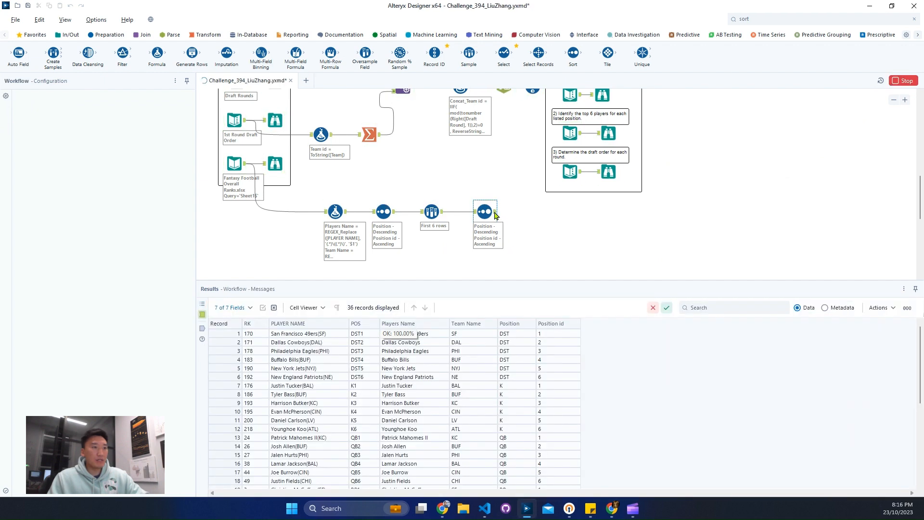
# Compare the sorted players and positions with the expected output for the top 6 players of each position.
pyautogui.moveTo(503, 334); pyautogui.dragTo(578, 382)
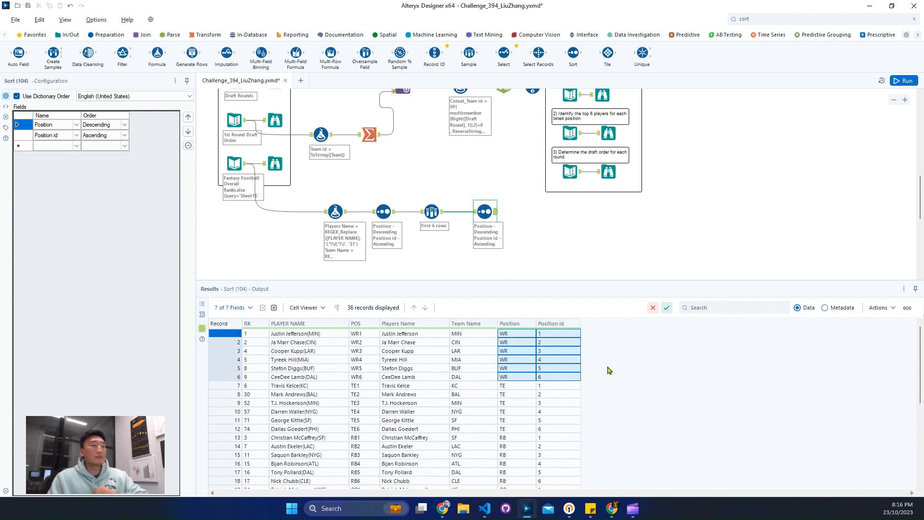
pyautogui.click(610, 135)
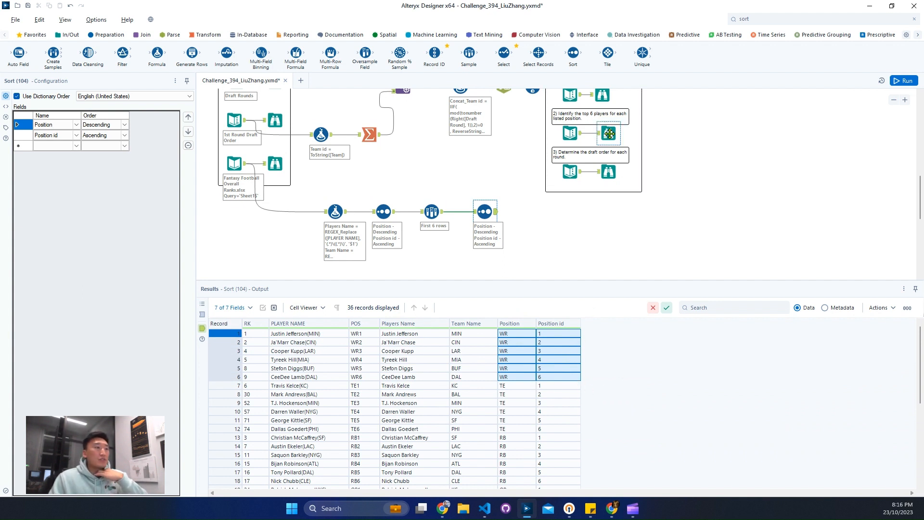
pyautogui.moveTo(435, 333); pyautogui.dragTo(441, 422)
pyautogui.click(496, 215)
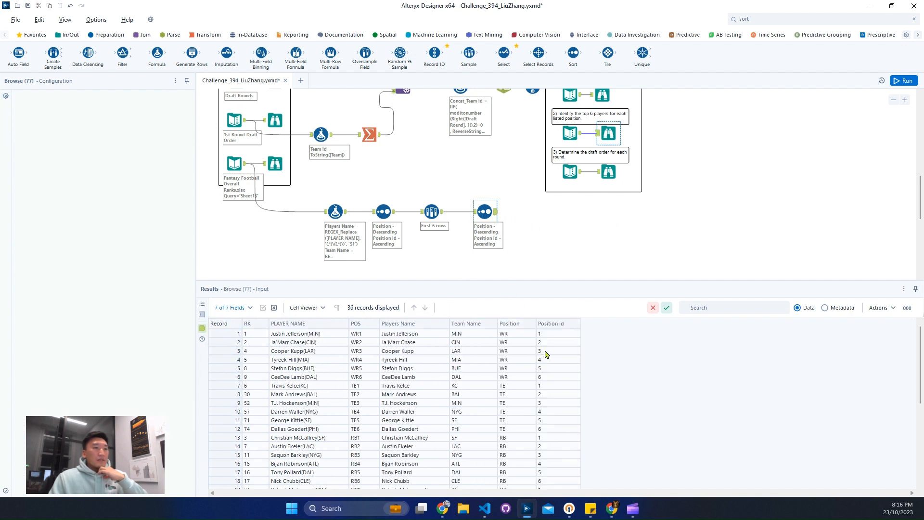
pyautogui.moveTo(517, 386); pyautogui.dragTo(518, 432)
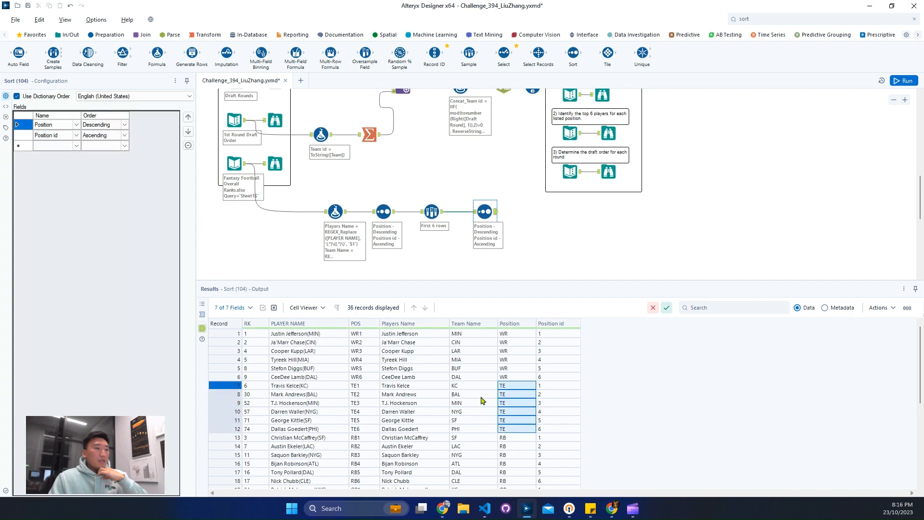
pyautogui.click(298, 389)
pyautogui.click(314, 439)
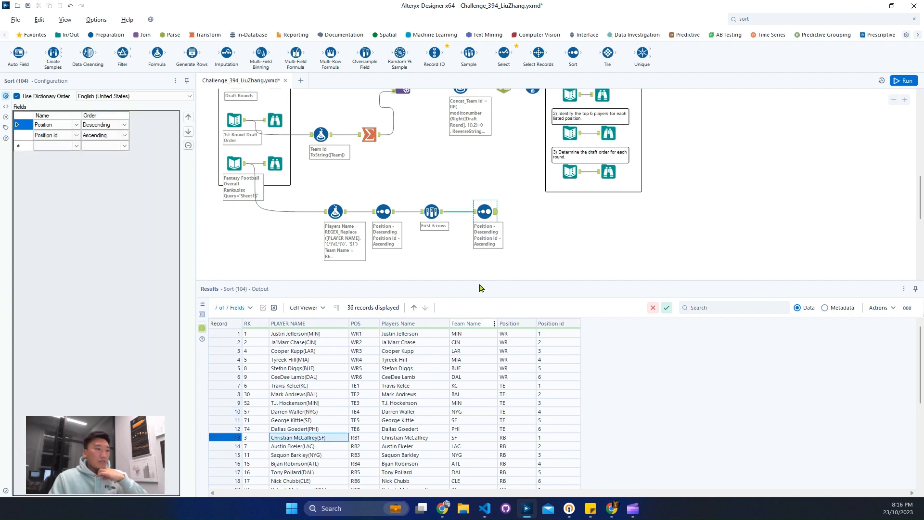
pyautogui.click(498, 218)
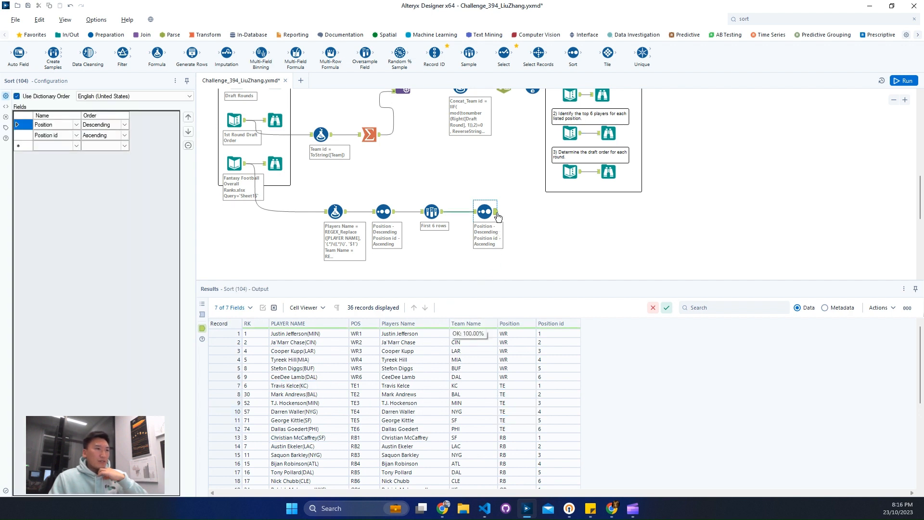
pyautogui.click(609, 133)
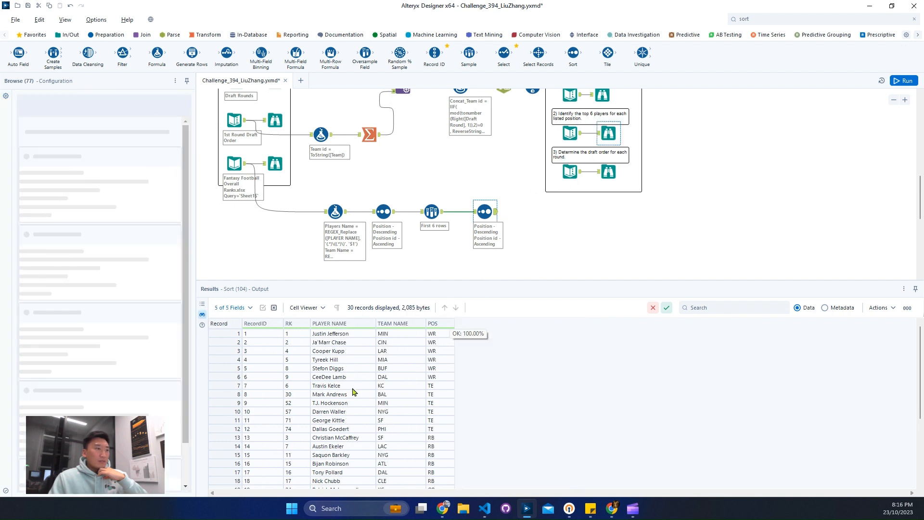
pyautogui.click(364, 387)
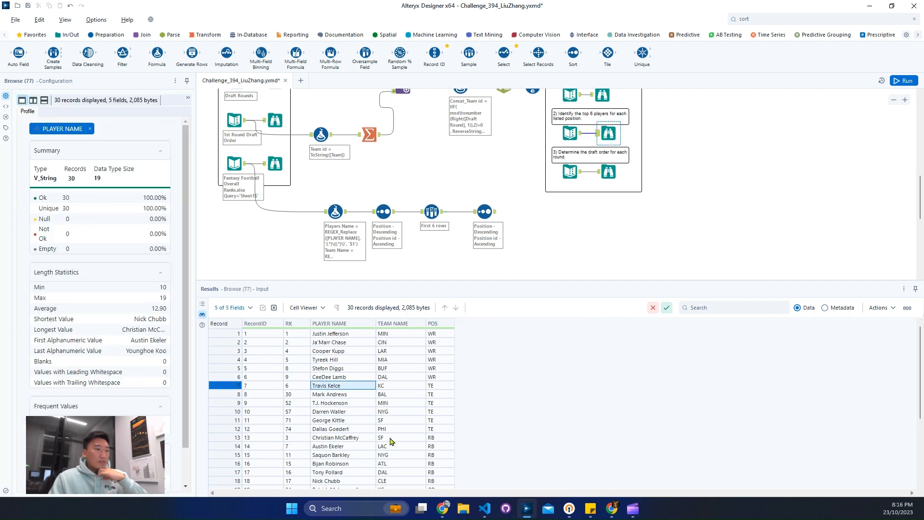
# Check the expected top-6 players' numbering and connect a Record ID tool after the second Sort tool.
pyautogui.click(350, 446)
pyautogui.click(348, 438)
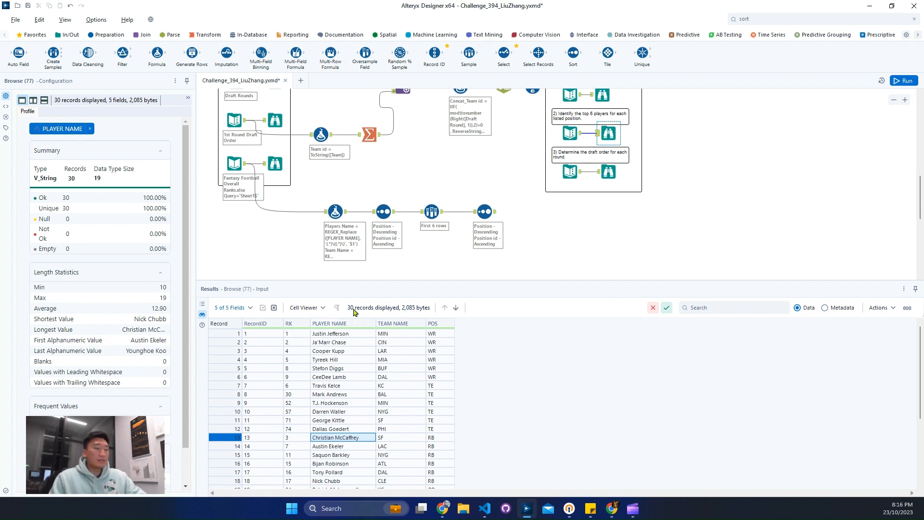
pyautogui.moveTo(271, 343); pyautogui.dragTo(274, 429)
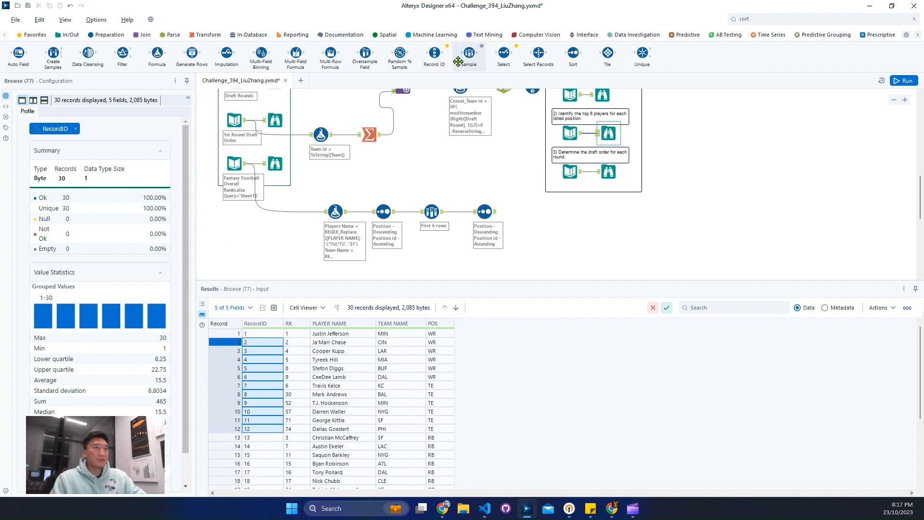
pyautogui.moveTo(435, 53); pyautogui.dragTo(537, 211)
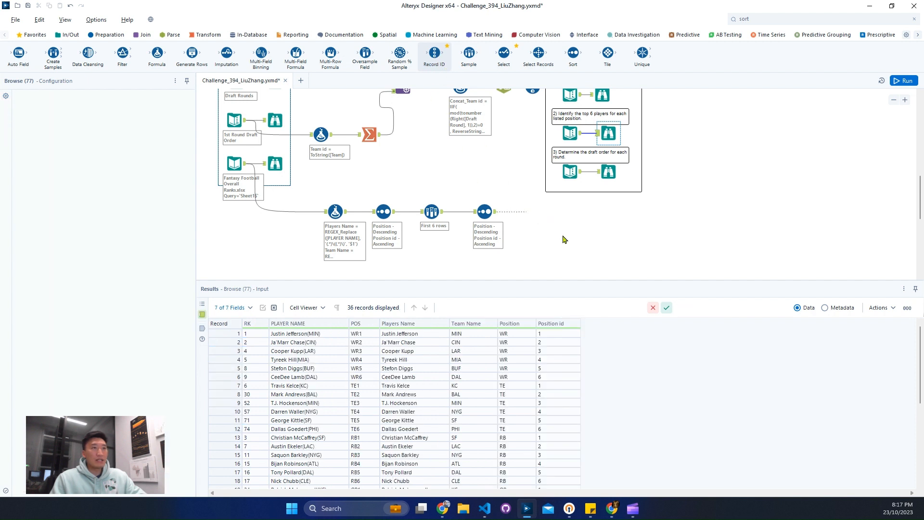
# Compare the snaked draft order's Record ID output with the sorted players and the expected draft order.
pyautogui.scroll(1, 579, 251)
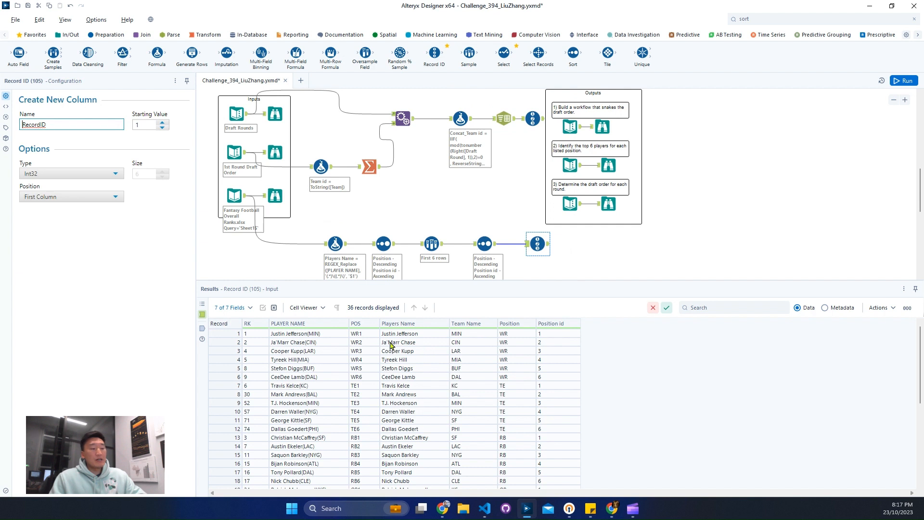
pyautogui.moveTo(391, 343); pyautogui.dragTo(401, 380)
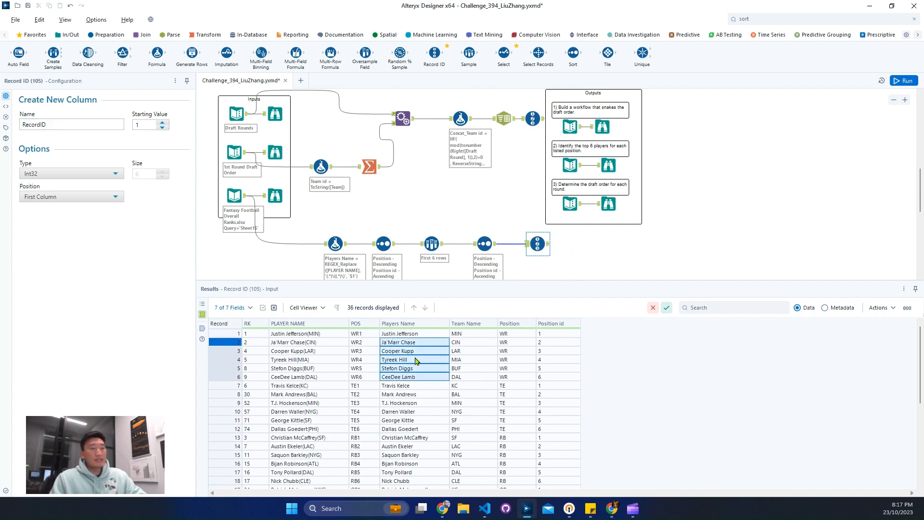
pyautogui.click(535, 115)
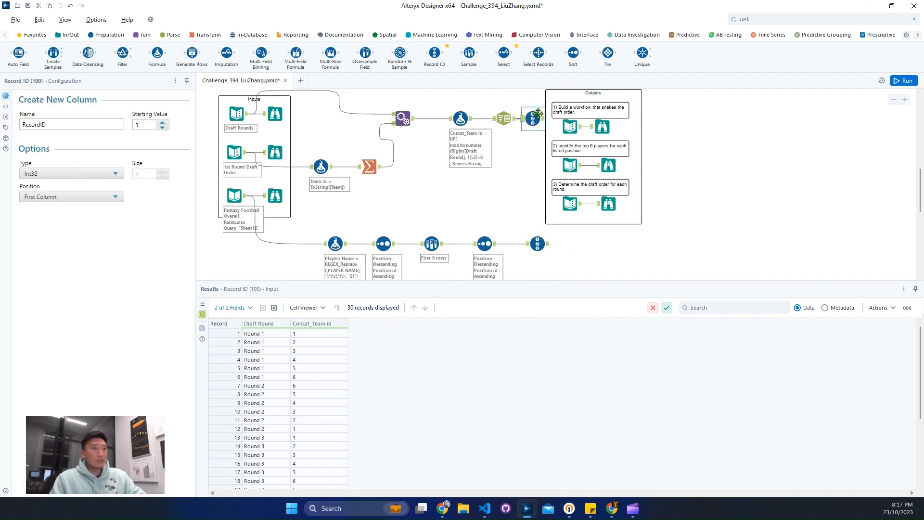
pyautogui.click(609, 204)
pyautogui.click(543, 120)
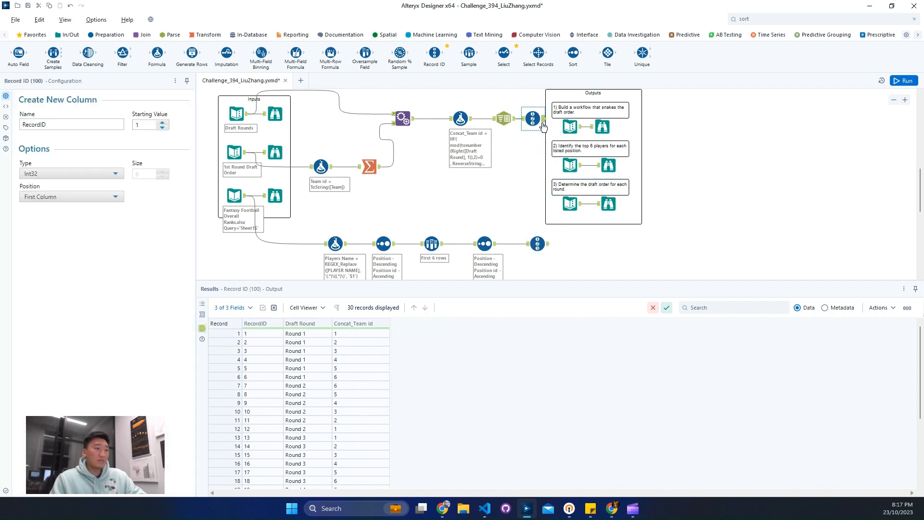
pyautogui.click(548, 248)
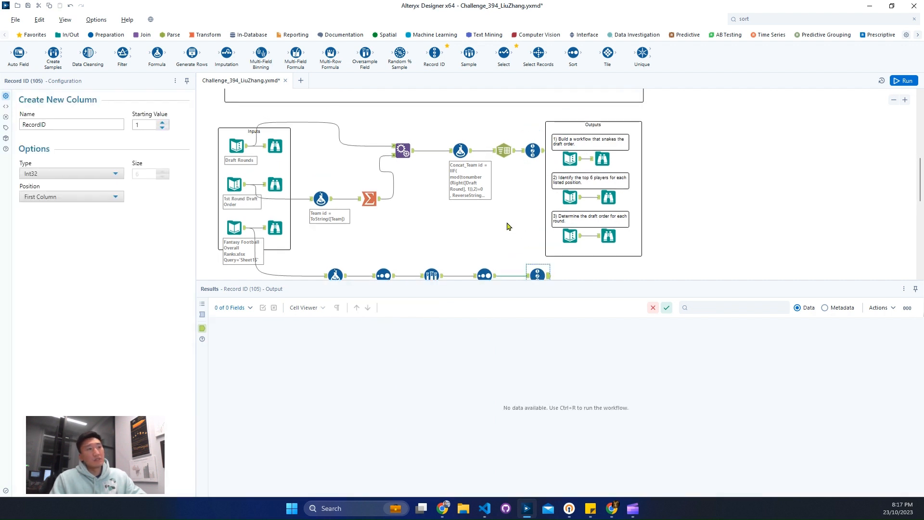
# Read the note on draft assumptions and compare the last rounds' expected positions with the sorted players, including the DST rows.
pyautogui.scroll(3, 507, 224)
pyautogui.scroll(1, 507, 226)
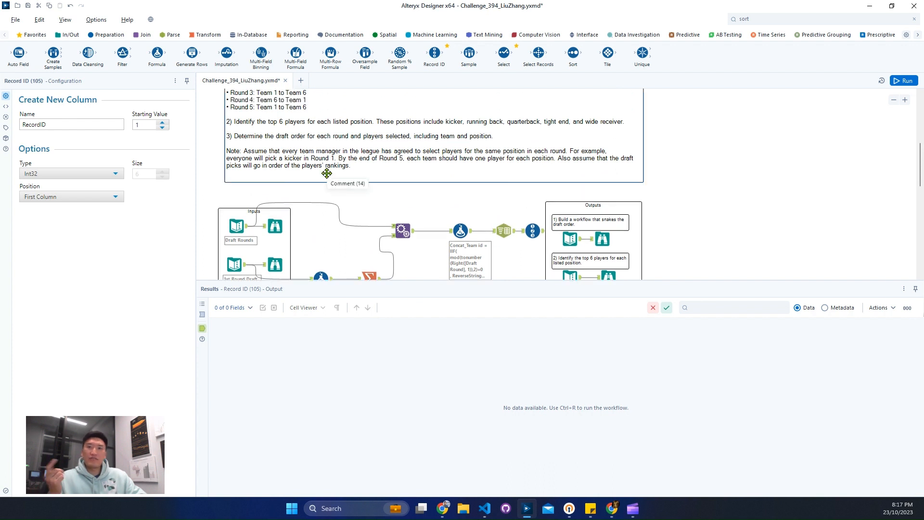
pyautogui.scroll(-4, 506, 223)
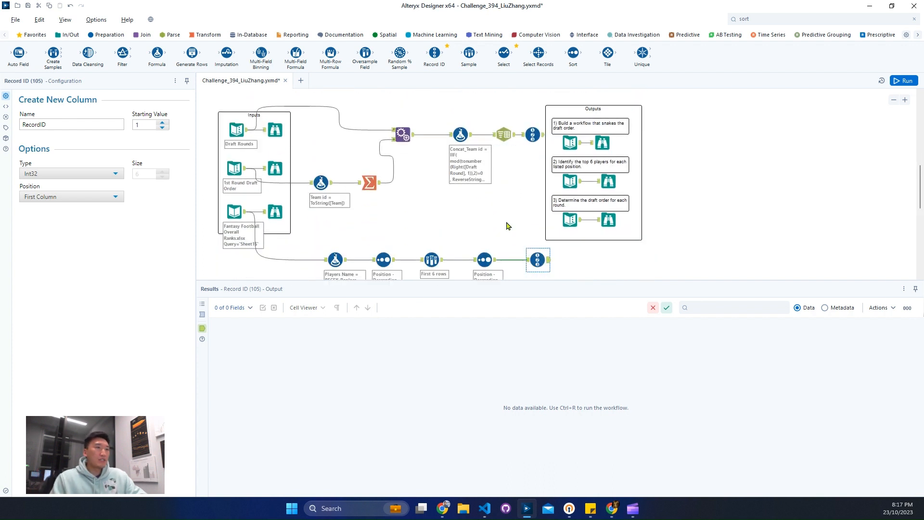
pyautogui.click(603, 197)
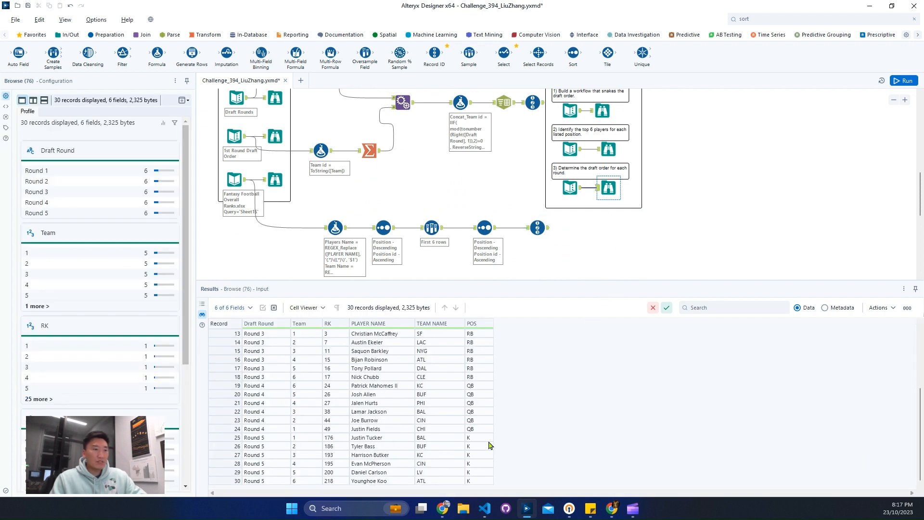
pyautogui.moveTo(486, 439); pyautogui.dragTo(484, 481)
pyautogui.click(532, 231)
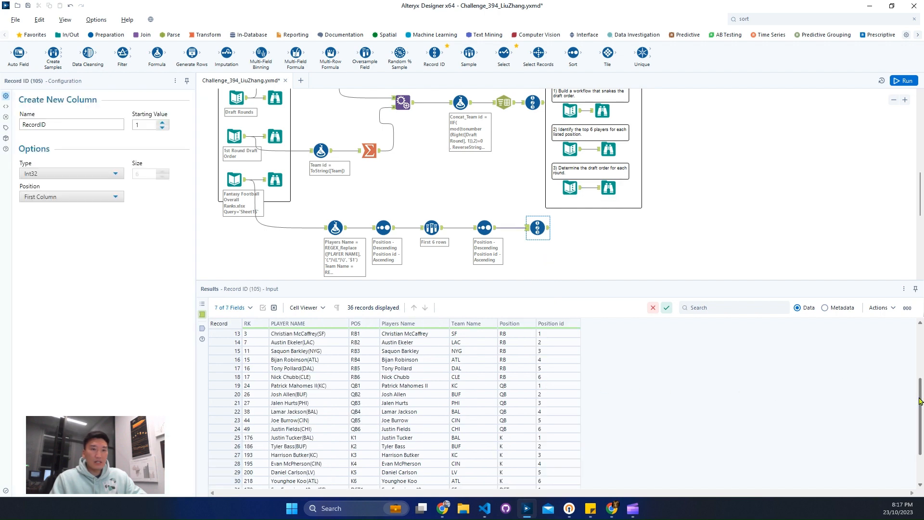
pyautogui.scroll(-2, 644, 441)
pyautogui.moveTo(504, 440); pyautogui.dragTo(504, 481)
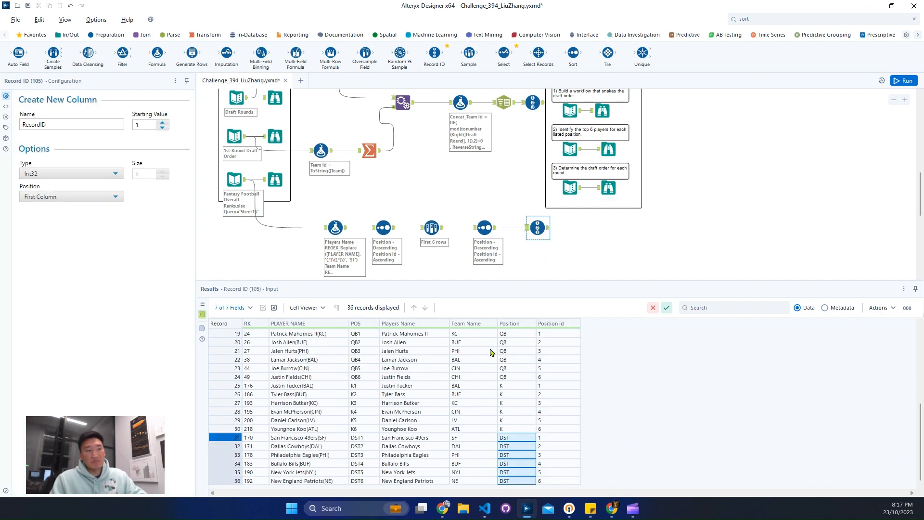
# Add a Join tool with the snaked draft order's Record ID as left input and the players' Record ID as right input.
pyautogui.click(144, 35)
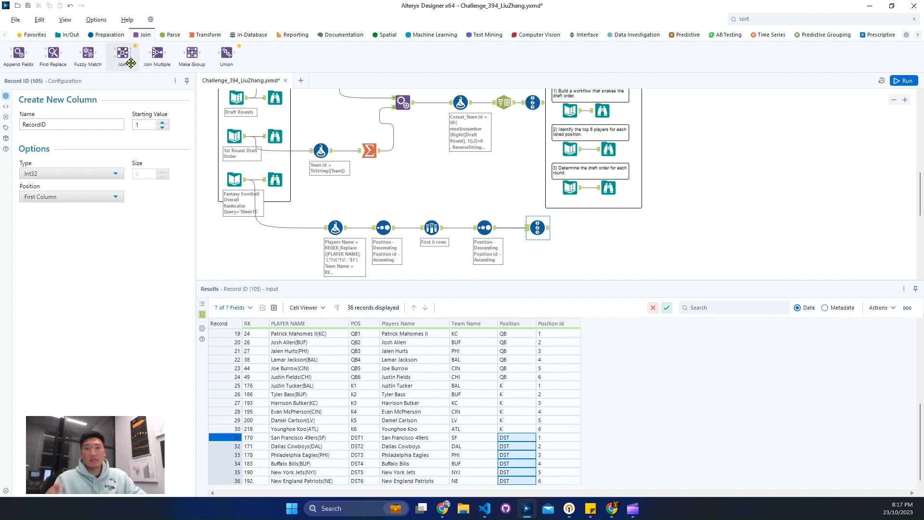
pyautogui.moveTo(130, 63); pyautogui.dragTo(625, 256)
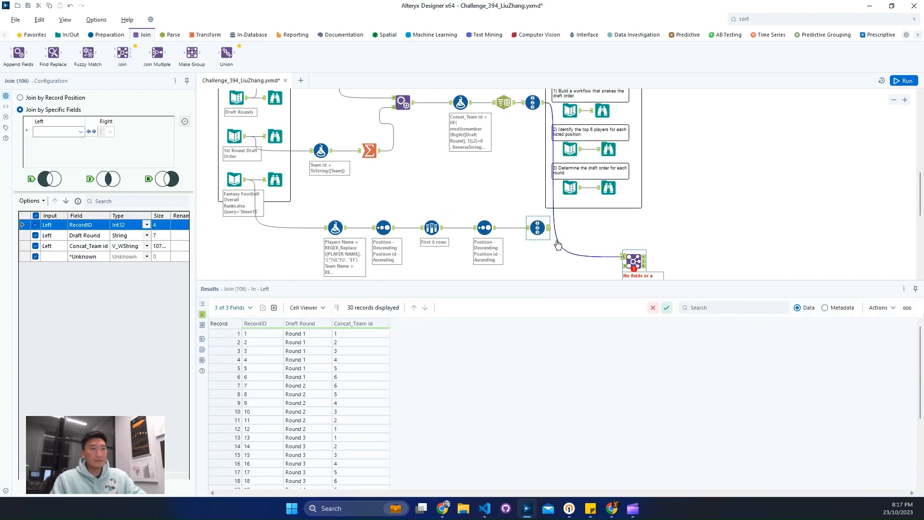
pyautogui.scroll(-1, 558, 245)
pyautogui.moveTo(549, 180); pyautogui.dragTo(625, 219)
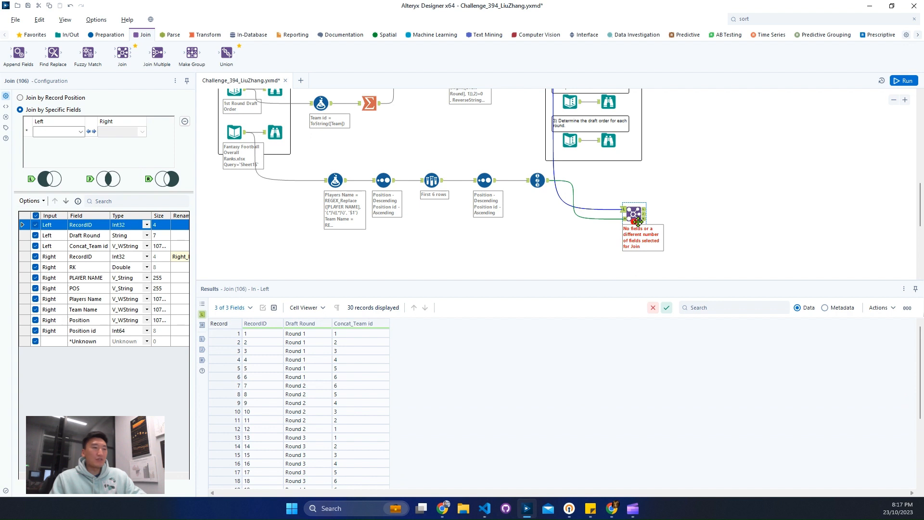
# Join the two inputs on RecordID and exclude the right input's RecordID field from the output.
pyautogui.click(79, 134)
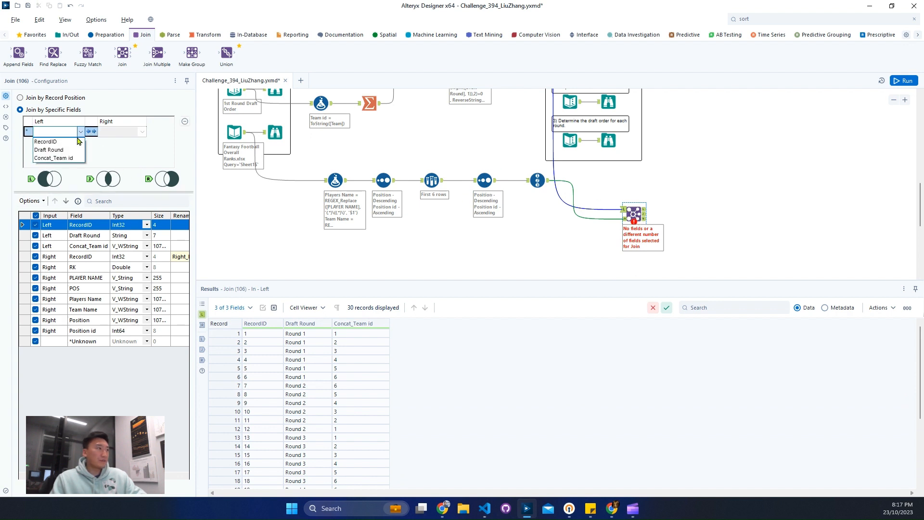
pyautogui.click(48, 138)
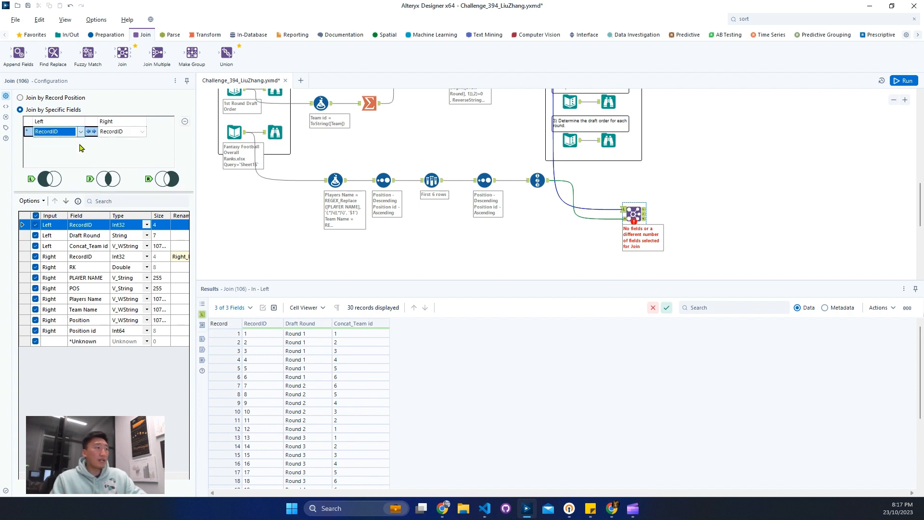
pyautogui.click(36, 256)
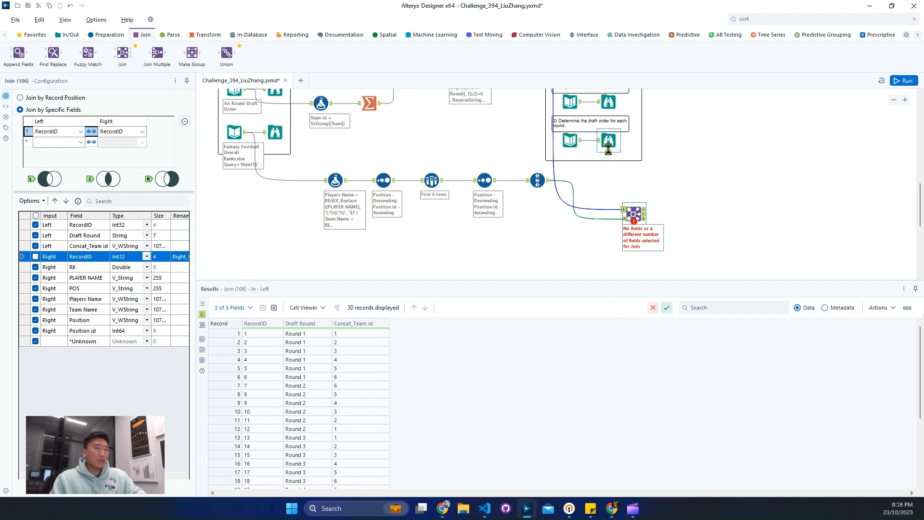
# Check the expected draft order's fields and exclude the left input's RecordID from the Join output.
pyautogui.click(608, 149)
pyautogui.click(273, 343)
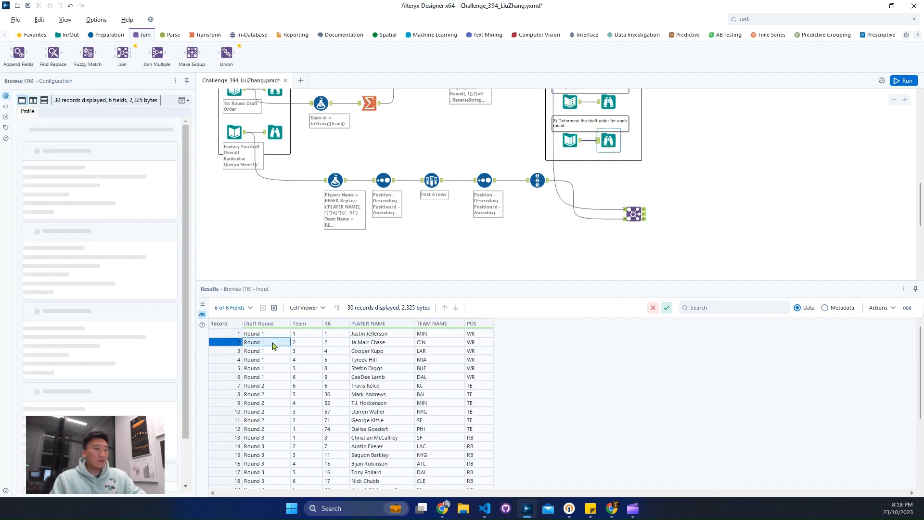
pyautogui.click(312, 343)
pyautogui.click(341, 343)
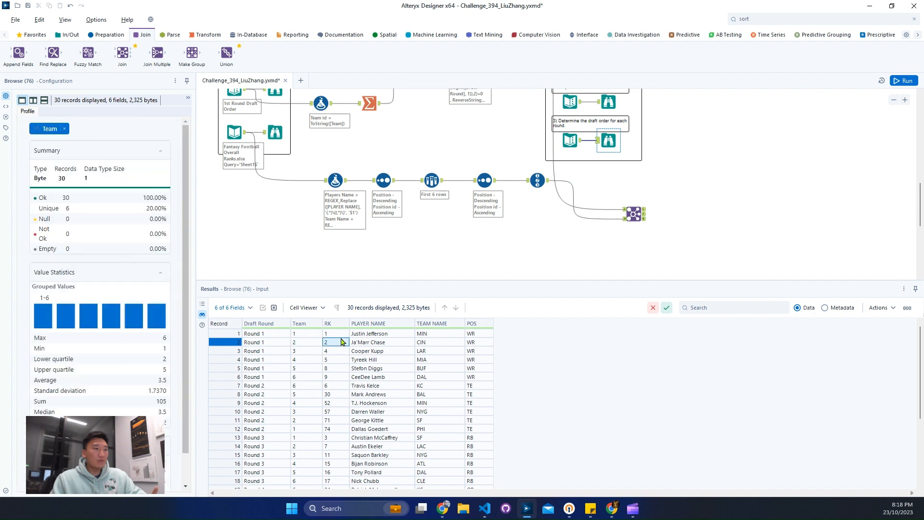
pyautogui.click(634, 214)
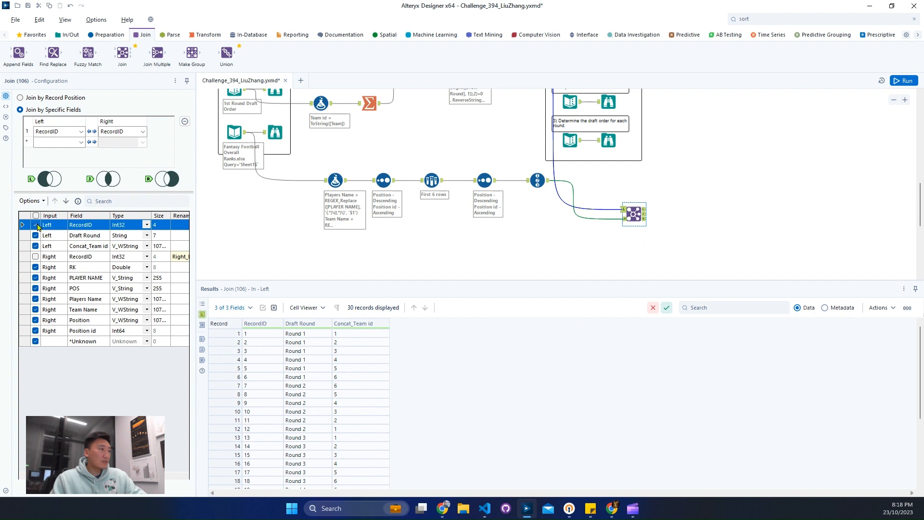
# Rename the Concat_Team id field to Team in the Join configuration, matching the expected draft order's field name.
pyautogui.click(99, 248)
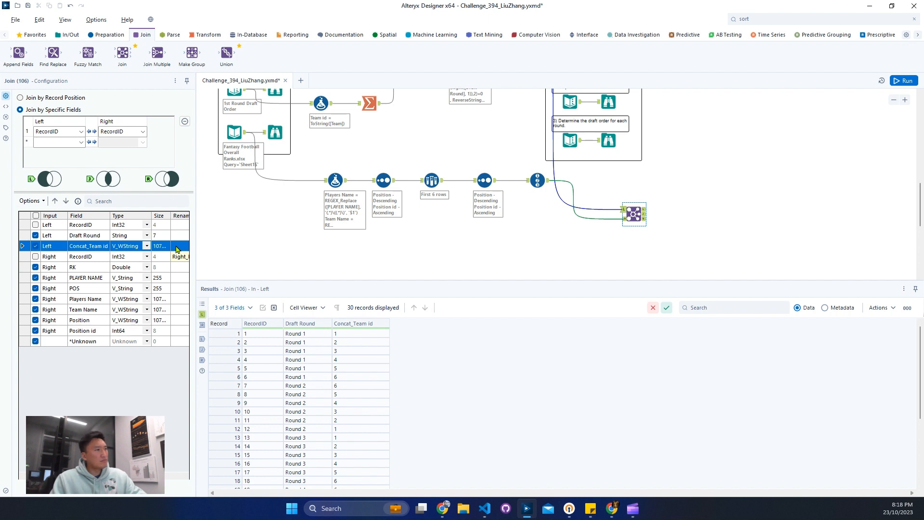
pyautogui.click(609, 140)
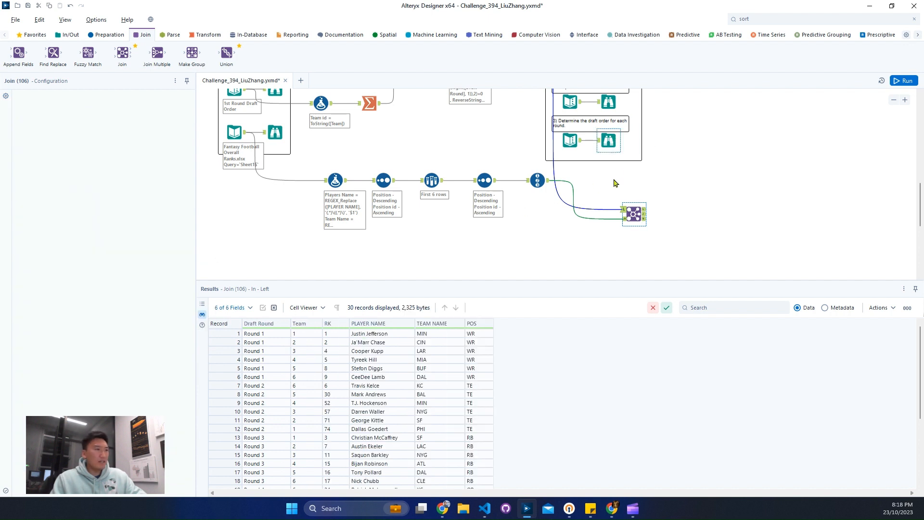
pyautogui.click(635, 214)
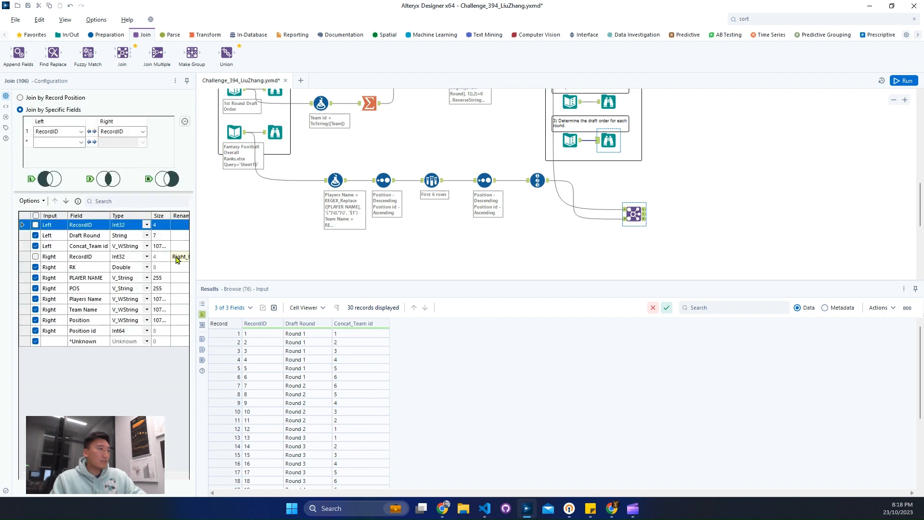
pyautogui.click(180, 246)
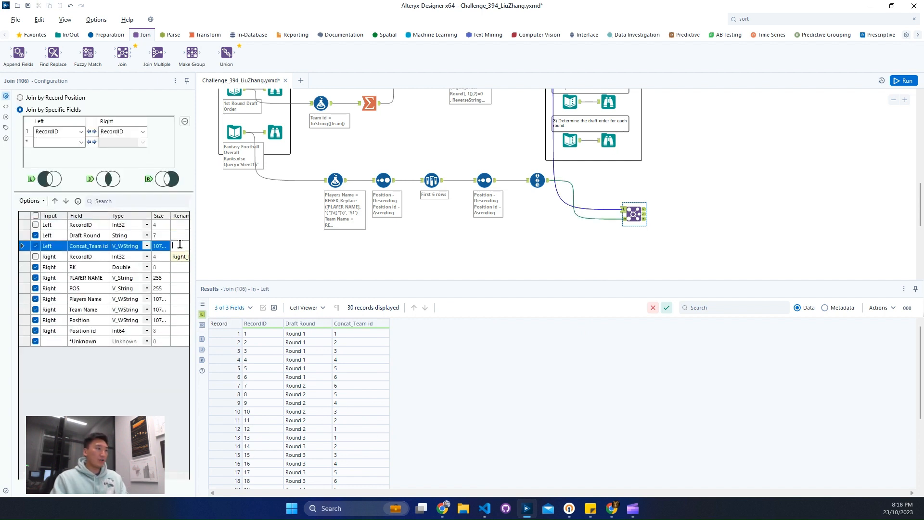
pyautogui.write('Team')
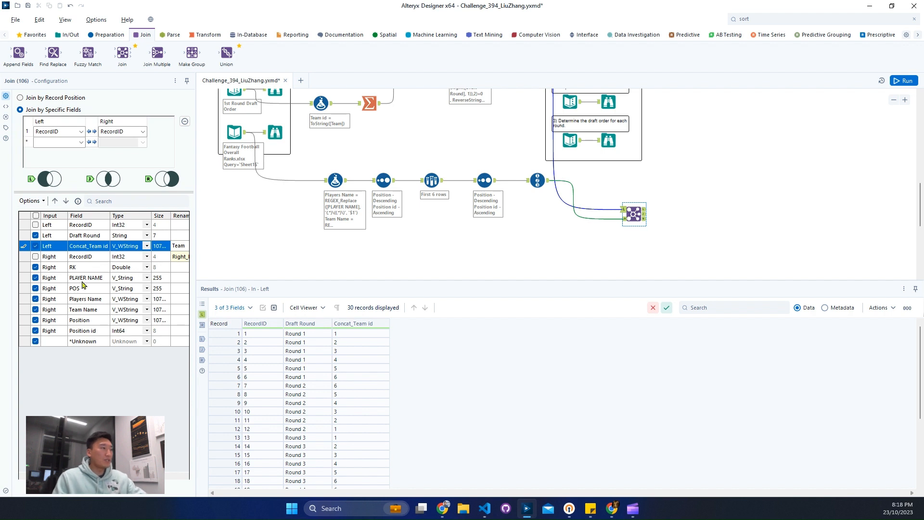
# Exclude POS, Players Name and Position id from the Join output and run the workflow.
pyautogui.click(35, 288)
pyautogui.click(36, 299)
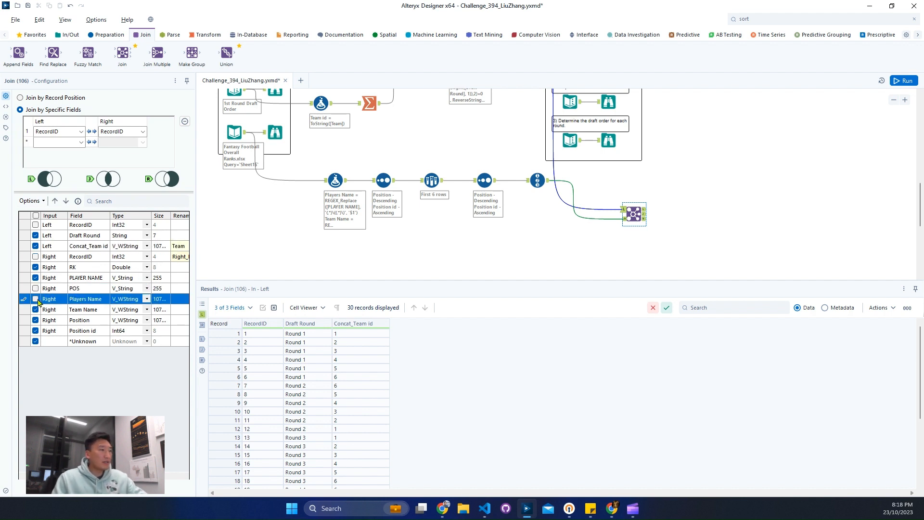
pyautogui.click(35, 331)
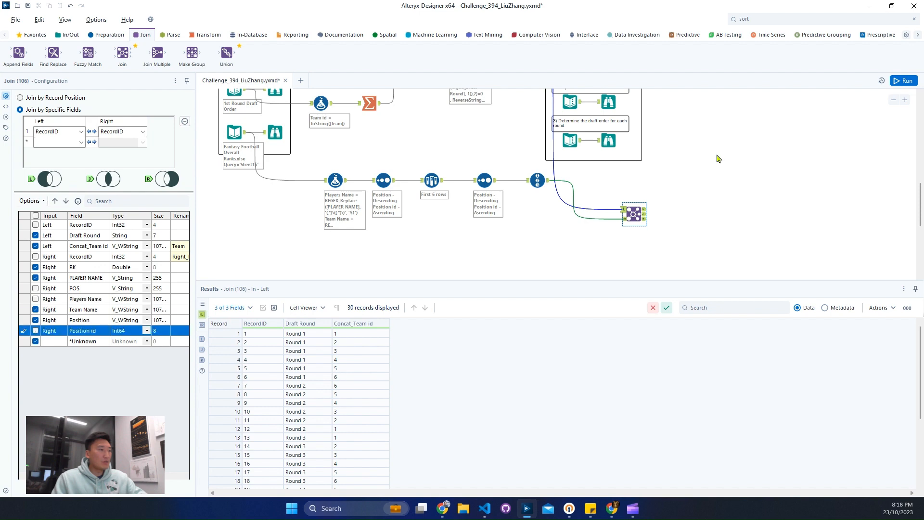
pyautogui.click(903, 80)
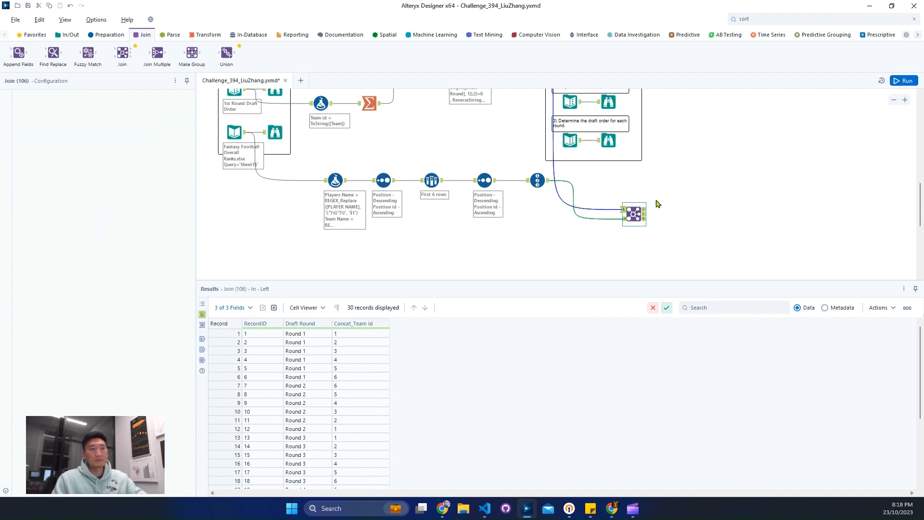
# Compare the fields and player names in the joined output with the expected draft order for each round.
pyautogui.click(644, 215)
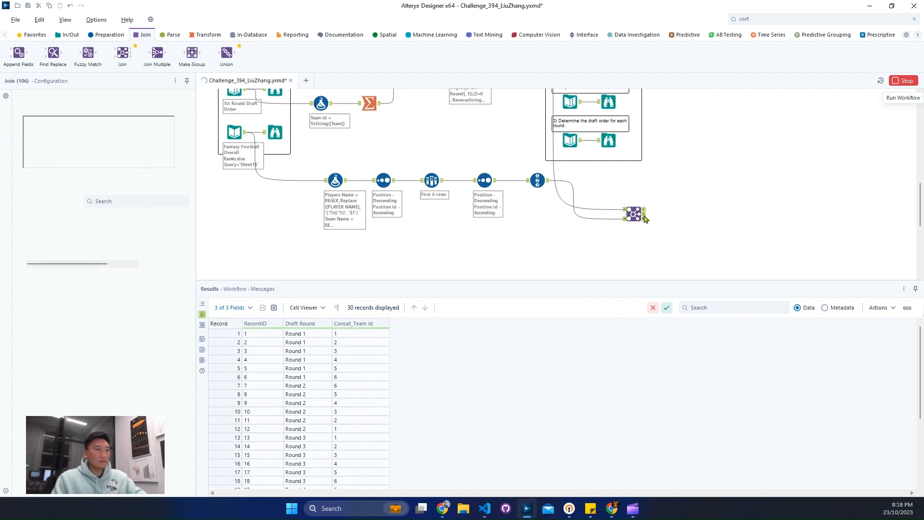
pyautogui.scroll(1, 679, 206)
pyautogui.scroll(1, 679, 206)
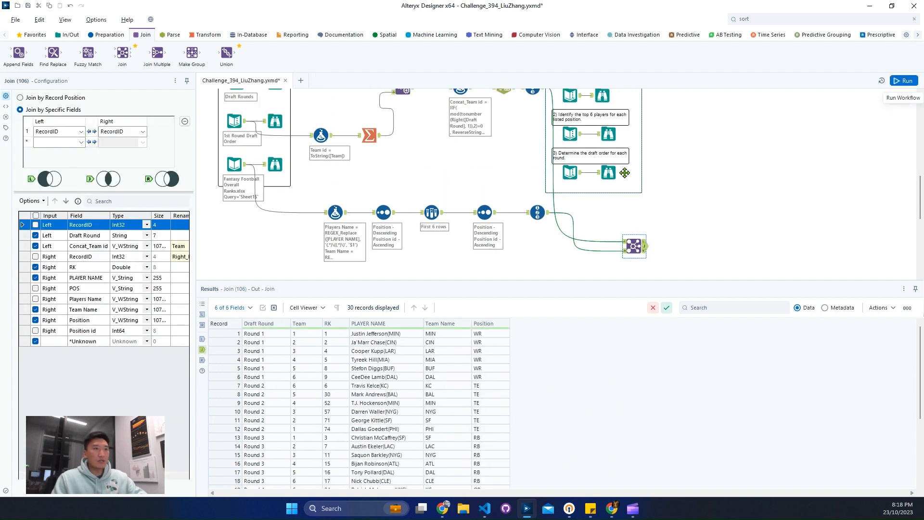
pyautogui.click(609, 173)
pyautogui.click(642, 247)
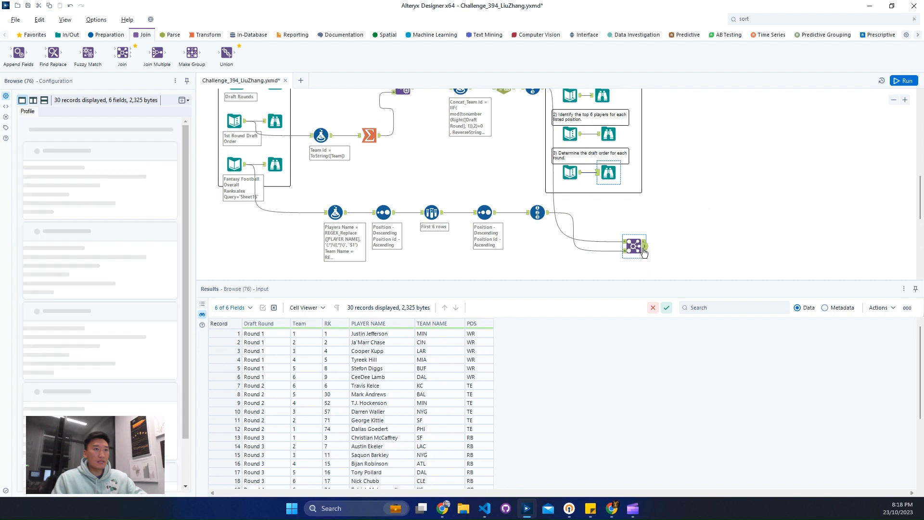
pyautogui.click(618, 178)
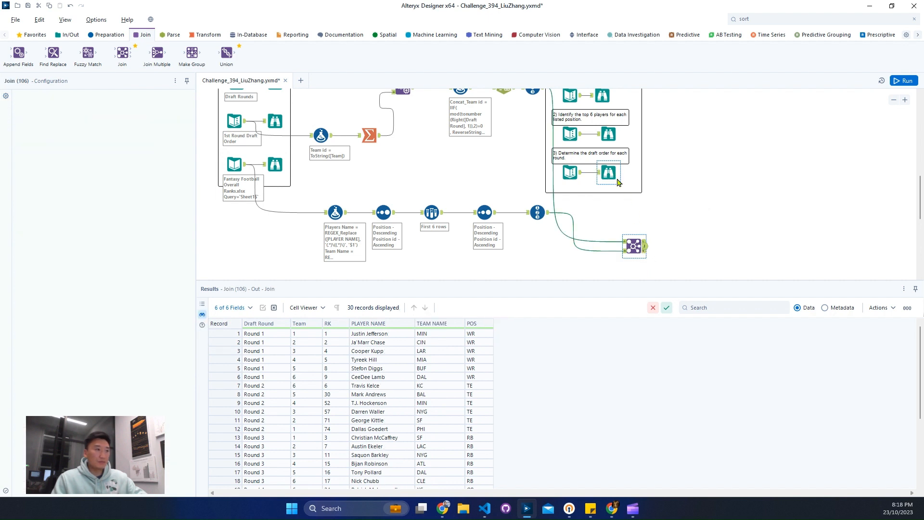
# Include Players Name instead of PLAYER NAME in the Join output and rerun the workflow.
pyautogui.click(642, 251)
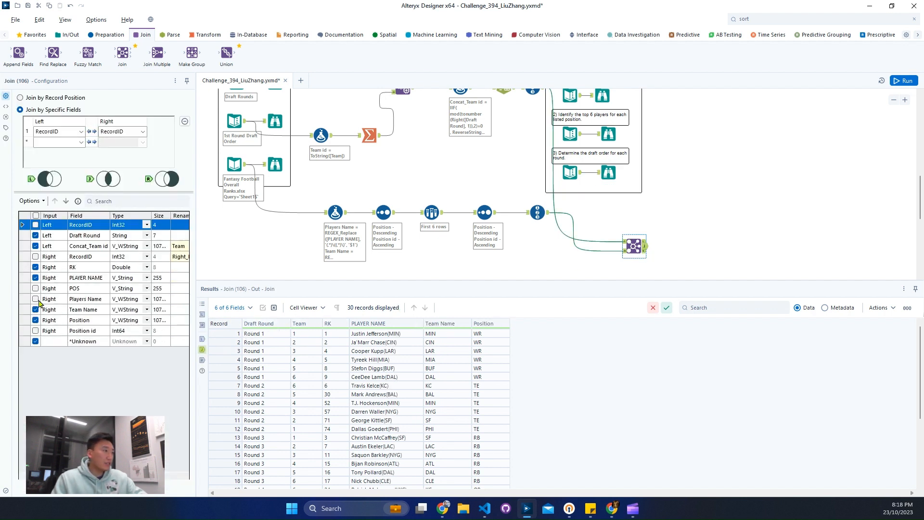
pyautogui.click(35, 299)
pyautogui.click(35, 278)
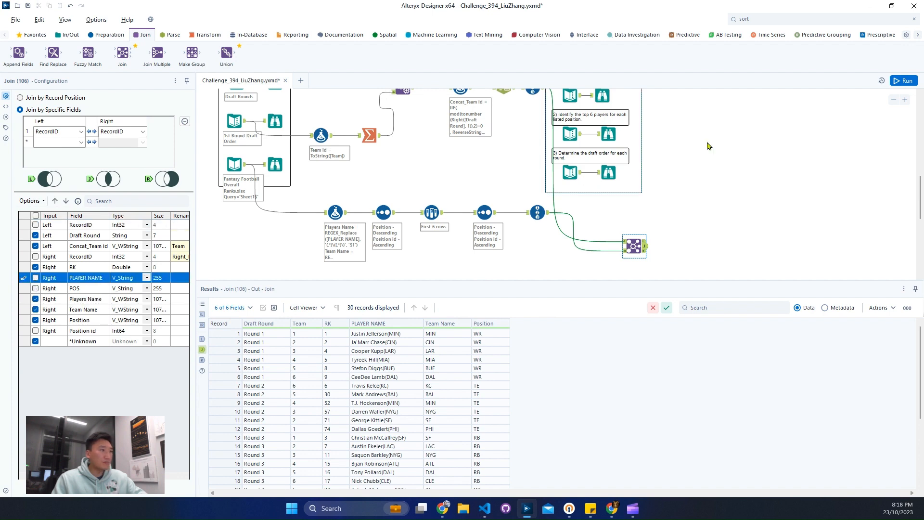
pyautogui.click(904, 80)
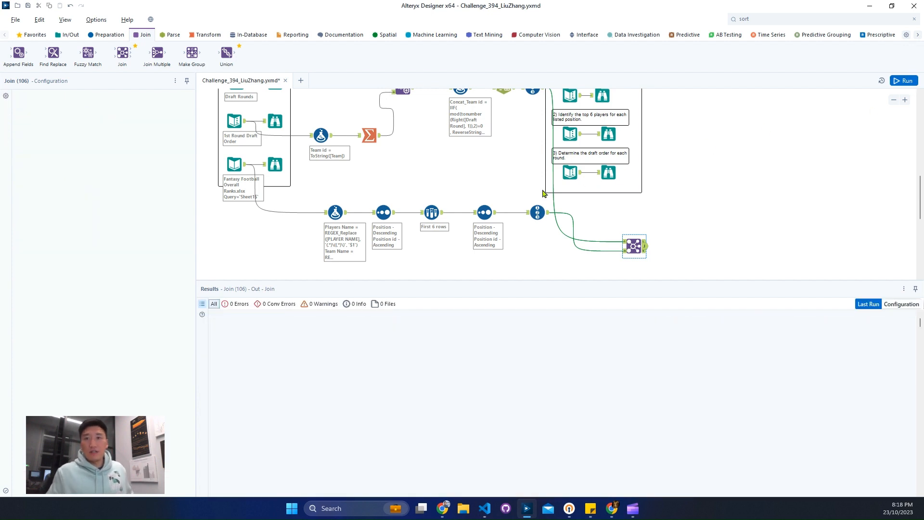
# Compare the rerun Join output's players, teams and positions with the expected draft picks.
pyautogui.click(644, 246)
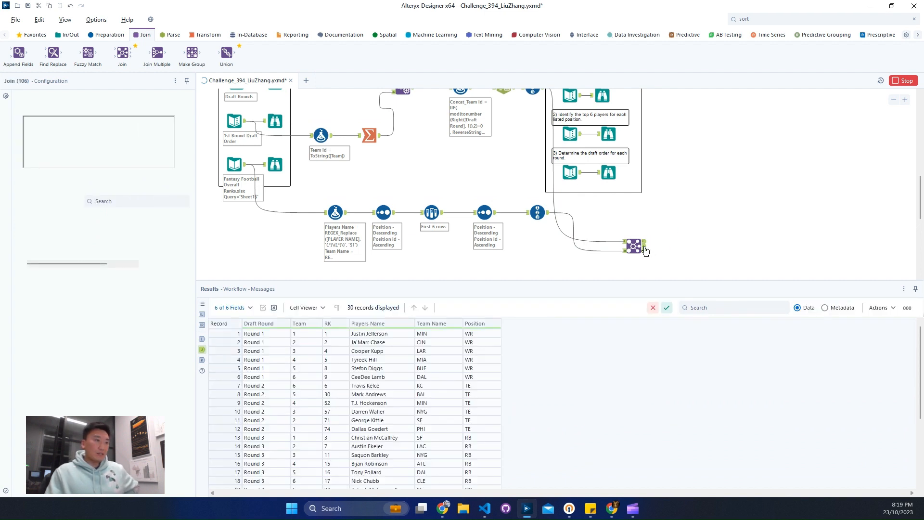
pyautogui.click(612, 176)
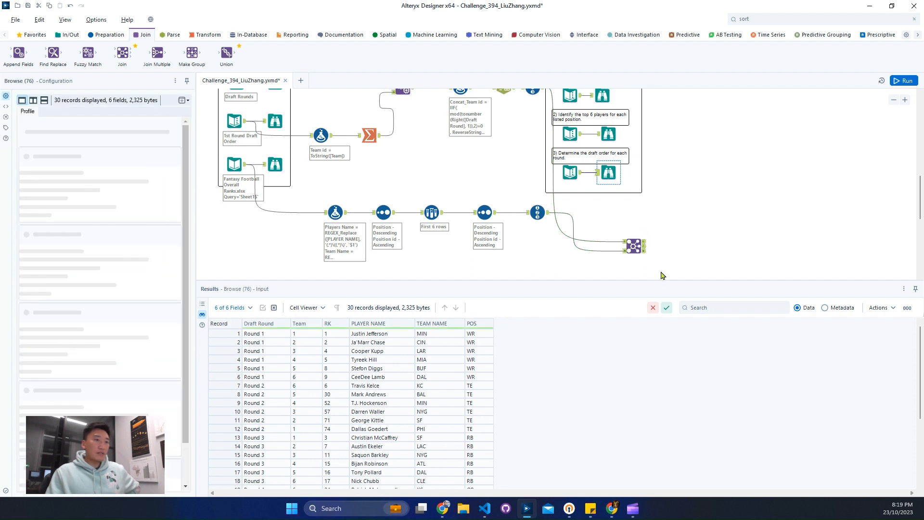
pyautogui.click(644, 248)
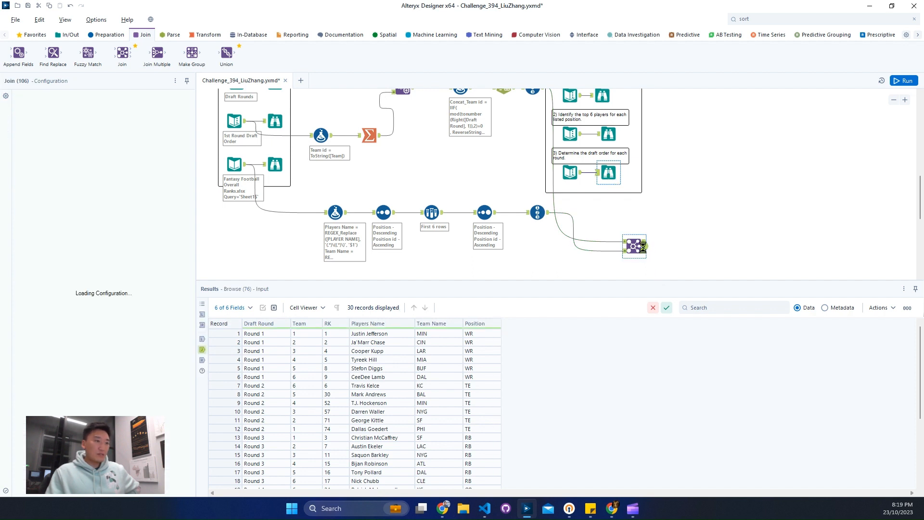